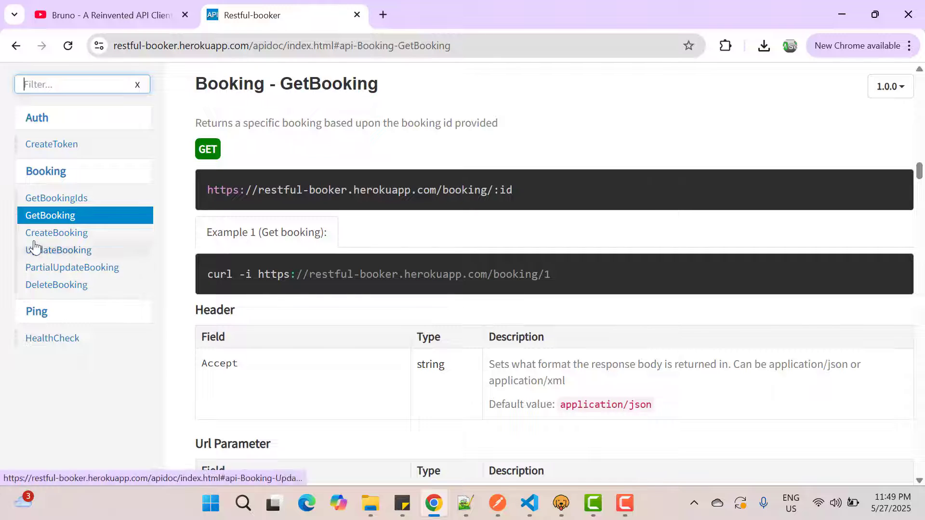
Step: Review the CreateBooking and GetBooking documentation, including the example request, request body fields, bookingid and JSON responses
click(70, 234)
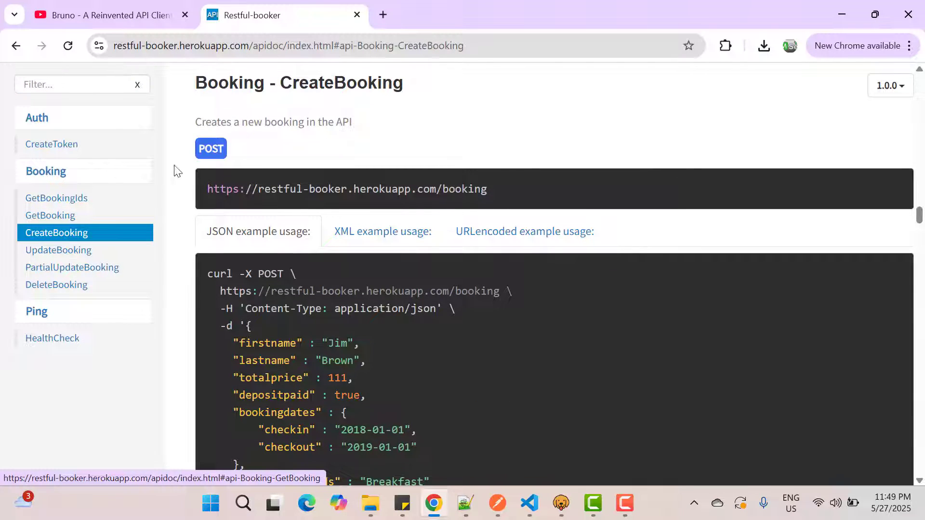
scroll(329, 278, down, 1)
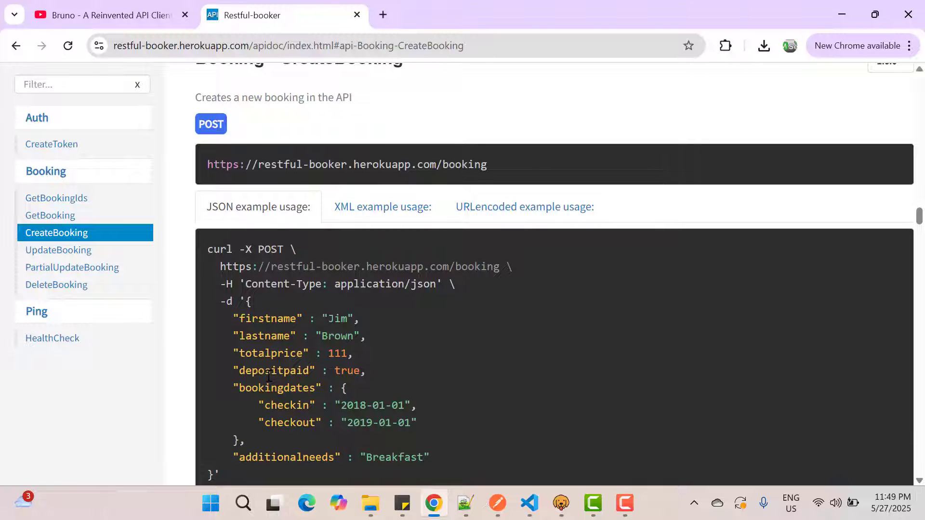
scroll(268, 375, down, 10)
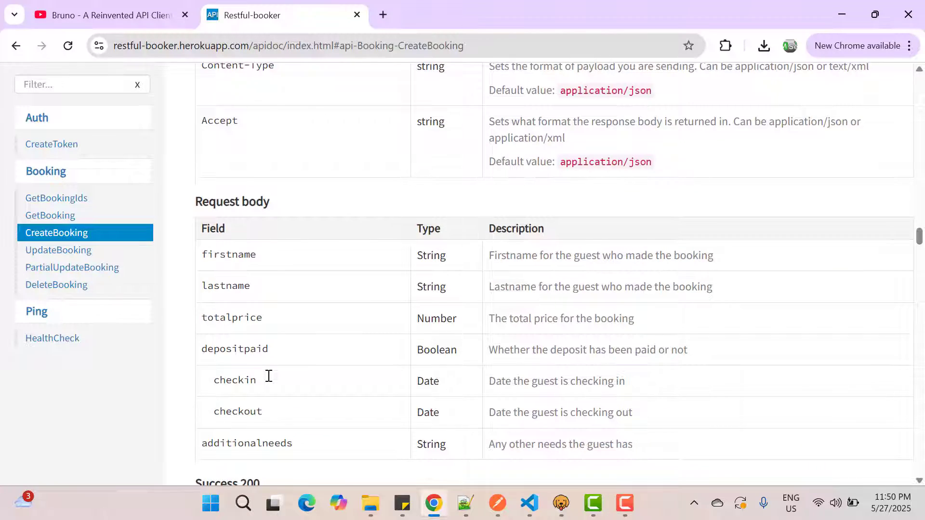
scroll(268, 375, down, 5)
scroll(268, 376, down, 10)
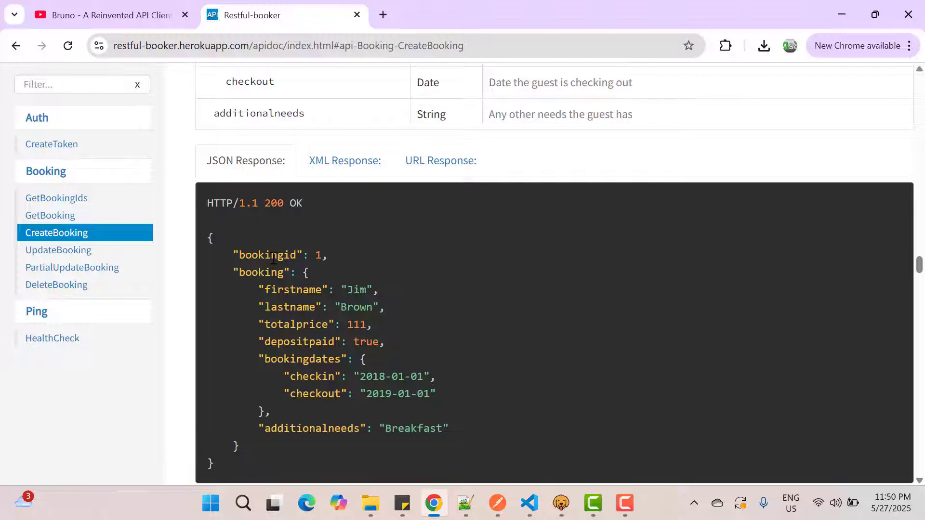
double_click(274, 259)
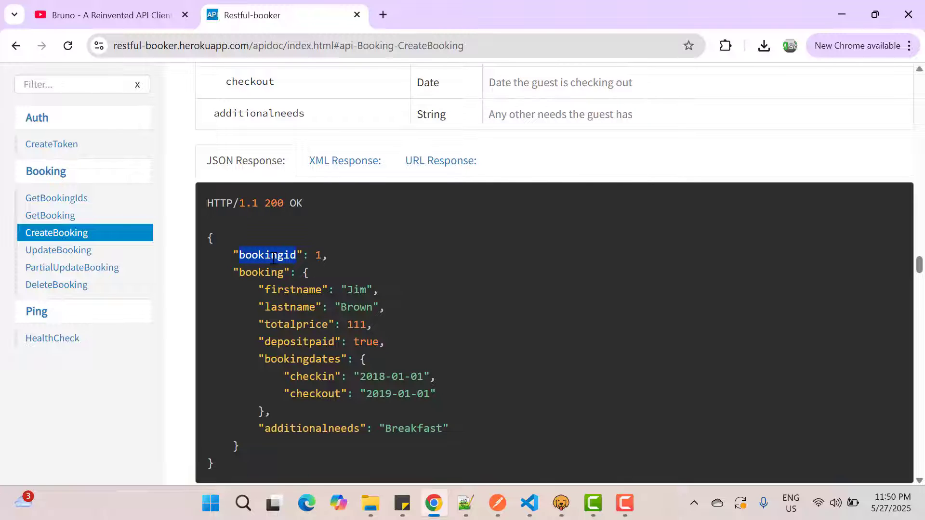
click(69, 217)
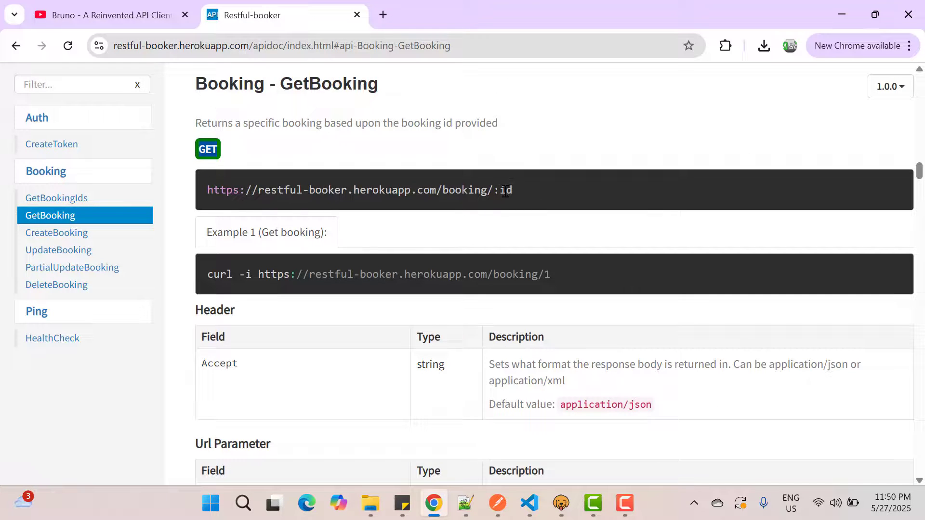
scroll(533, 199, down, 10)
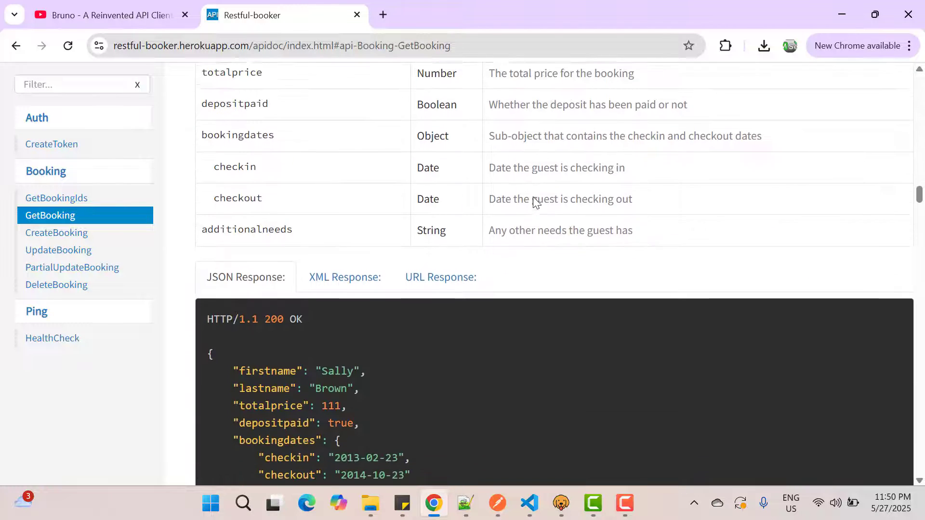
scroll(532, 199, down, 2)
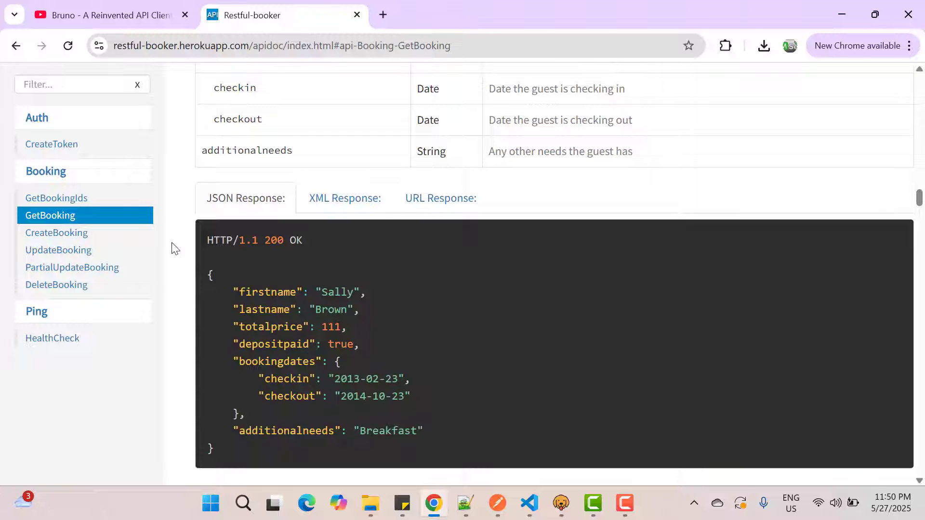
Step: Review the UpdateBooking, PartialUpdateBooking and DeleteBooking documentation with their example requests
click(81, 251)
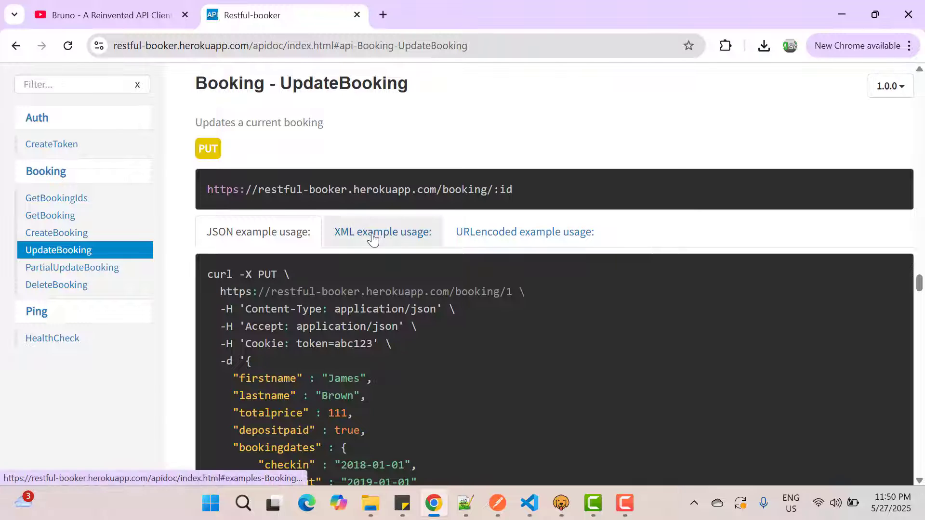
scroll(381, 234, down, 1)
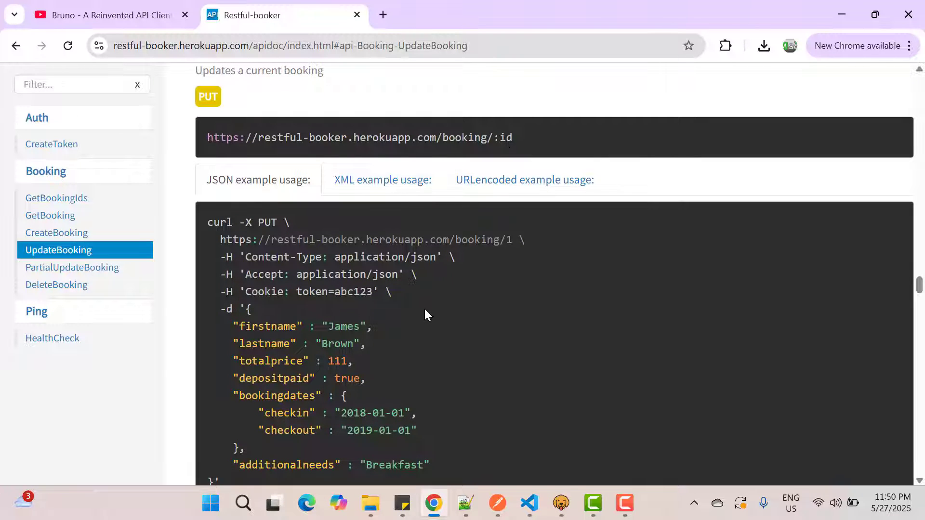
scroll(423, 307, down, 1)
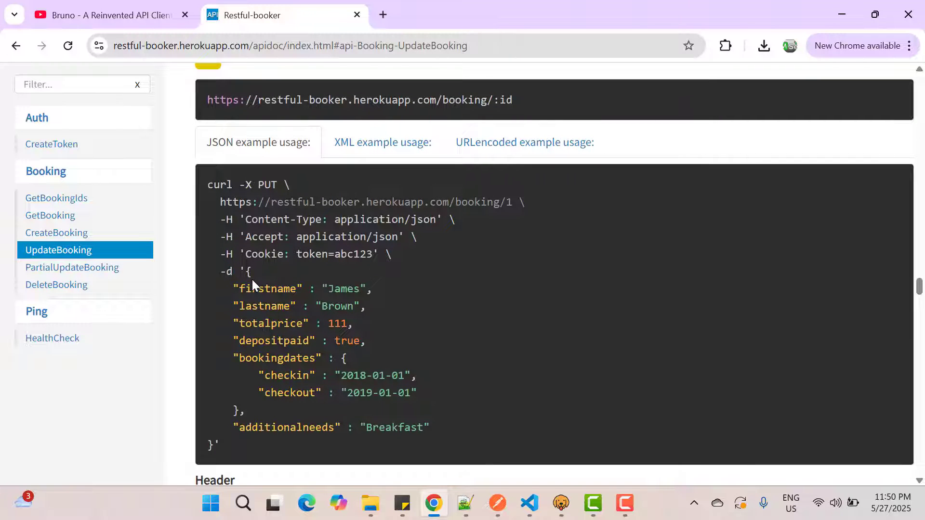
click(105, 273)
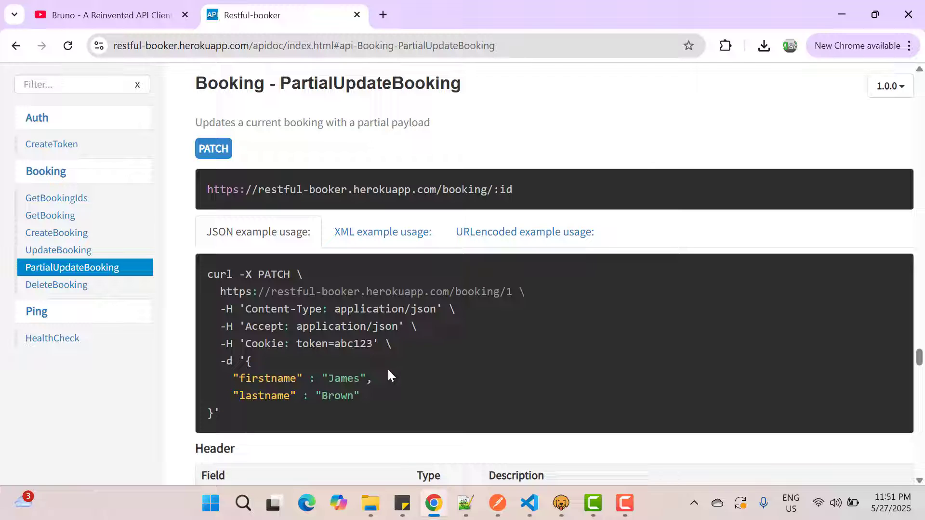
click(64, 291)
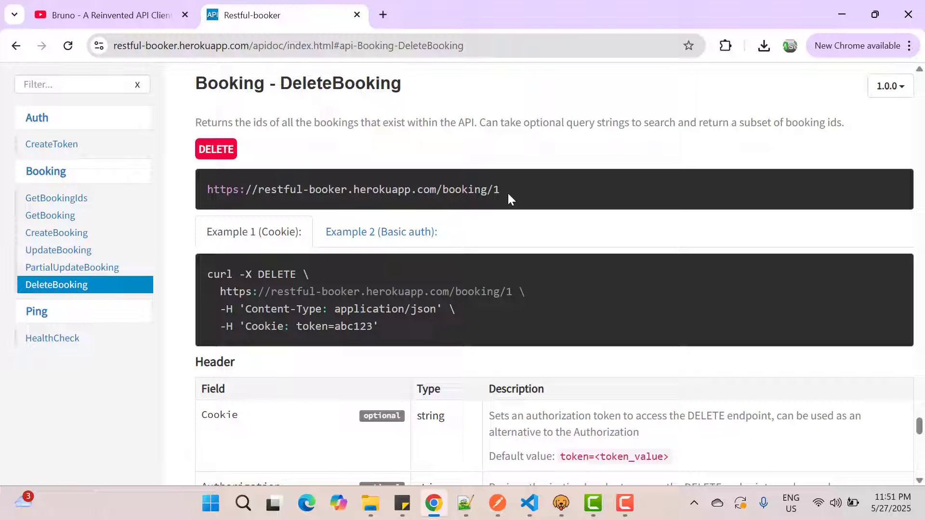
Step: Switch to Bruno and create a collection named Restful-Booker-CRUD in a project folder under Documents
click(564, 506)
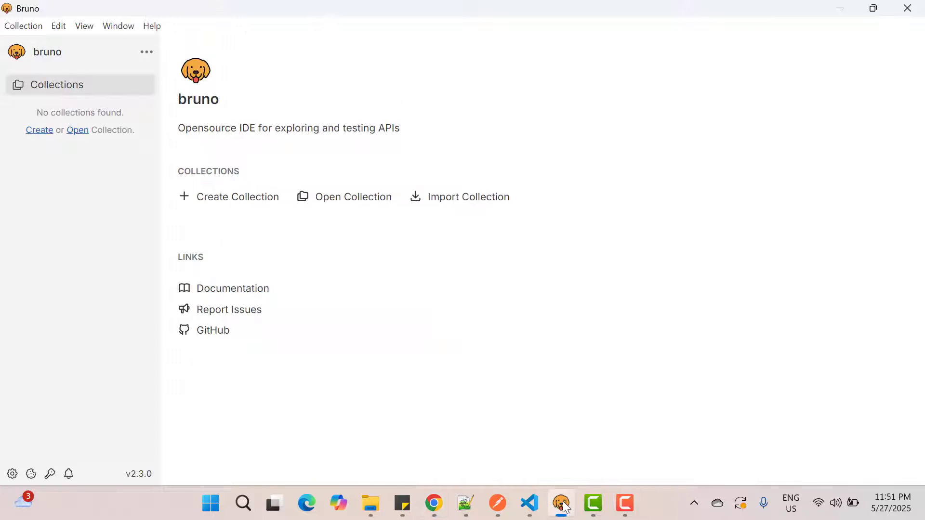
click(228, 206)
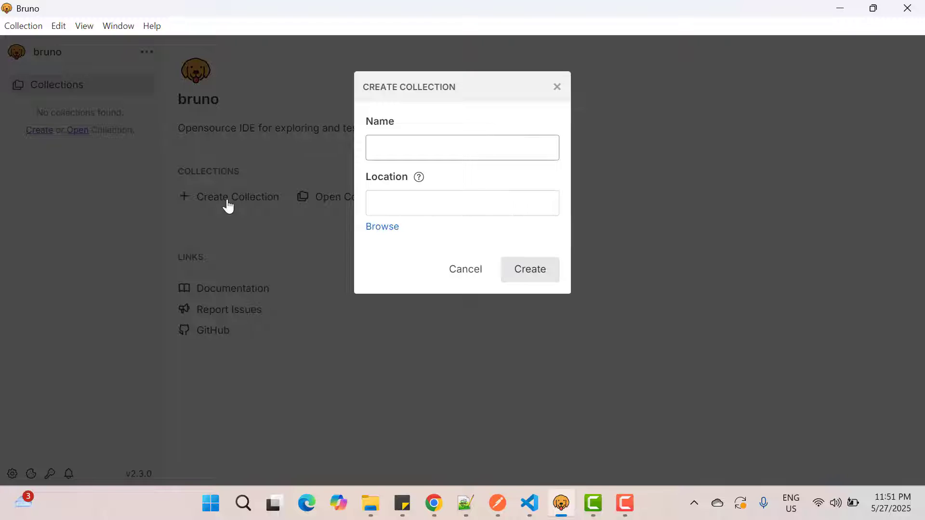
text(Restful-Booker-CRUD)
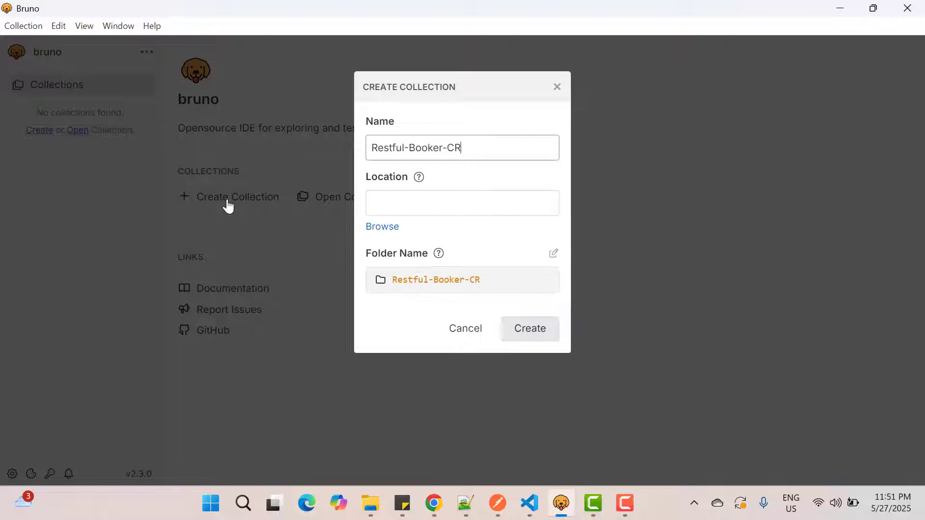
click(384, 227)
key(Return)
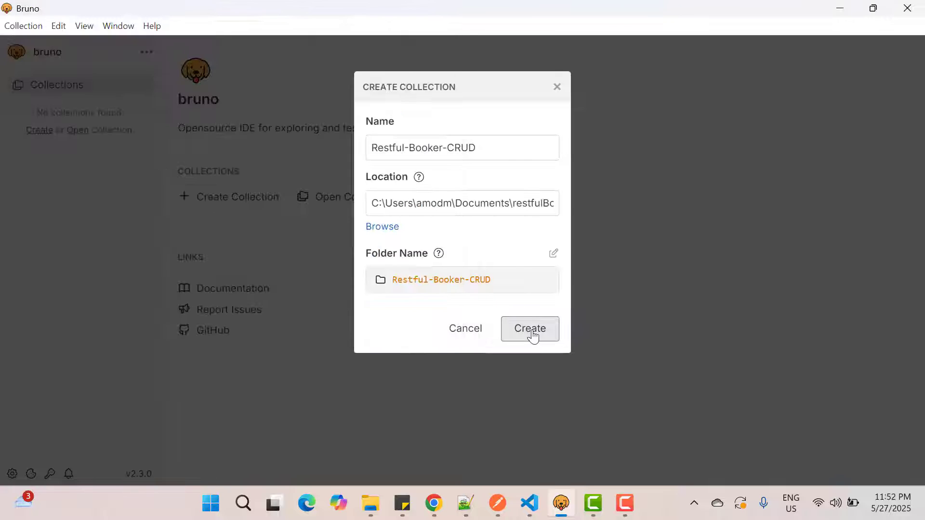
click(530, 330)
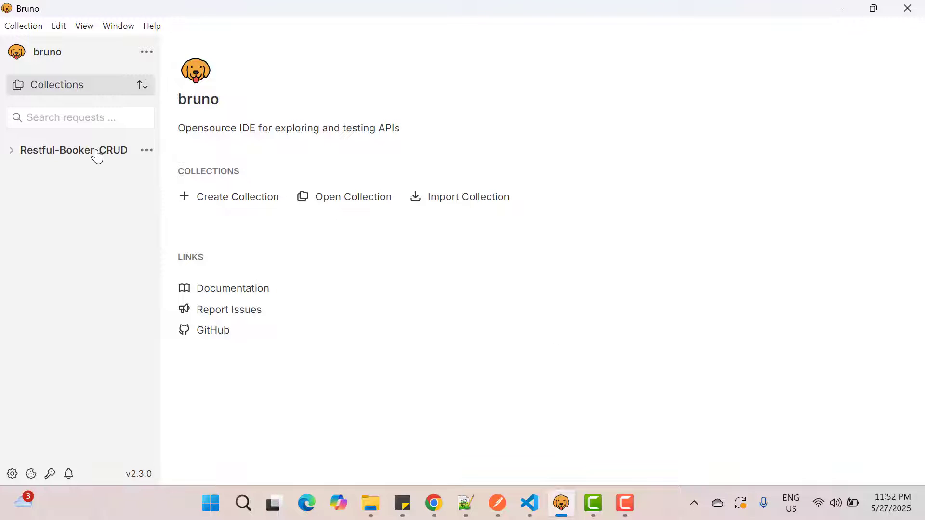
Step: Start a new request in the Restful-Booker-CRUD collection and copy the CreateBooking endpoint URL from the API documentation in Chrome
click(145, 151)
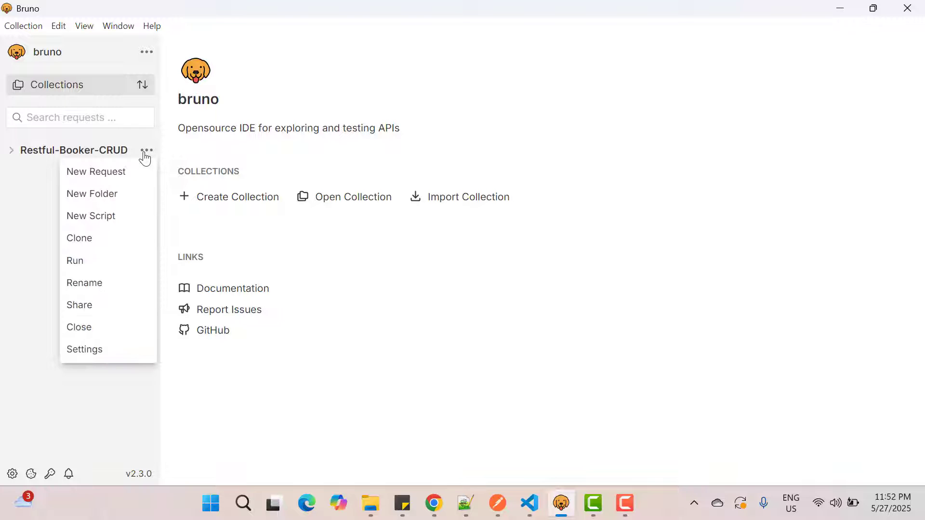
click(124, 174)
mouse_move(434, 503)
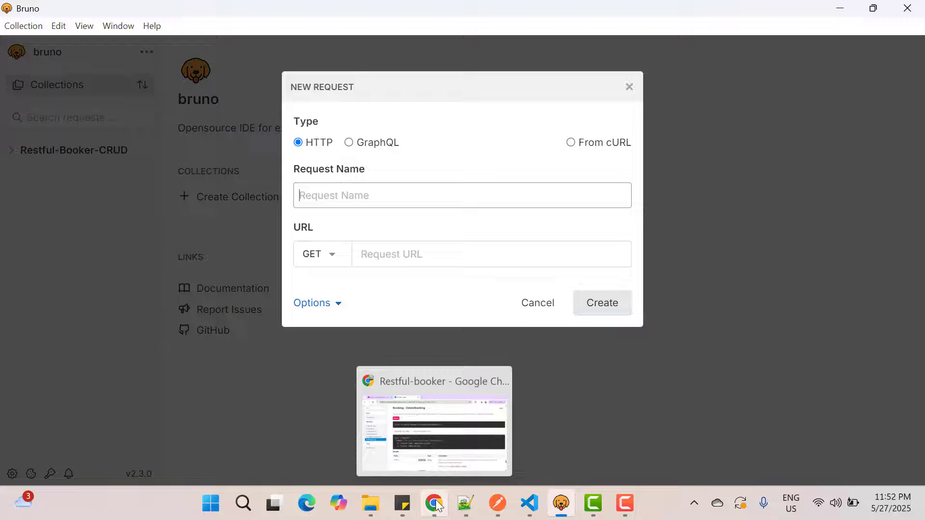
click(423, 451)
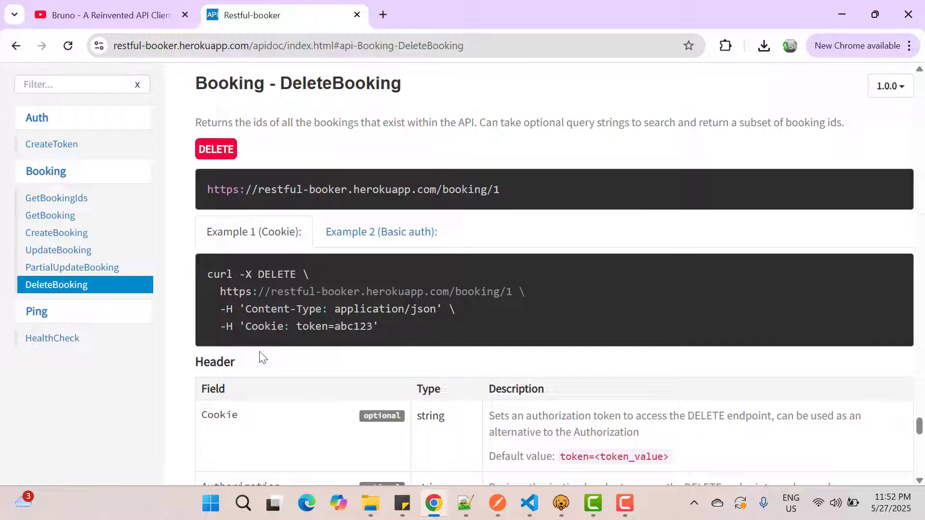
click(58, 235)
drag(208, 189, 487, 189)
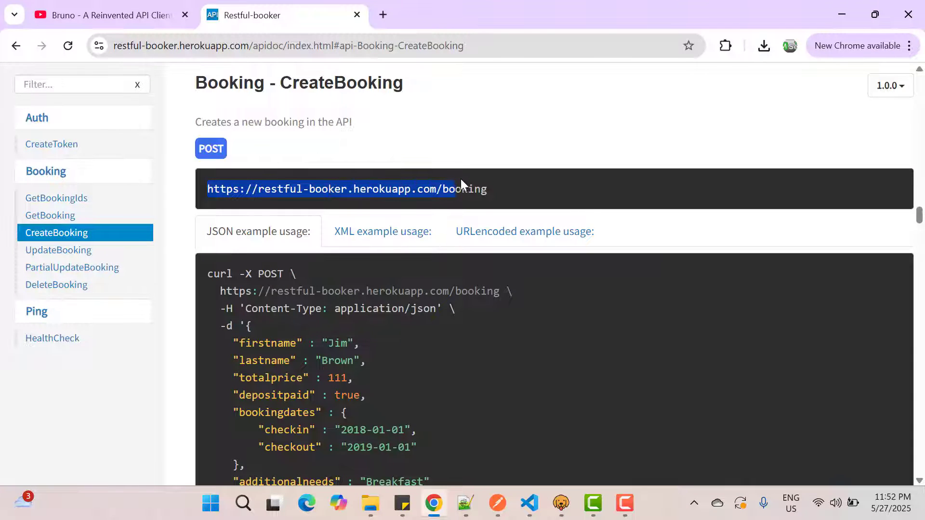
key(ctrl+c)
key(alt+Tab)
click(329, 259)
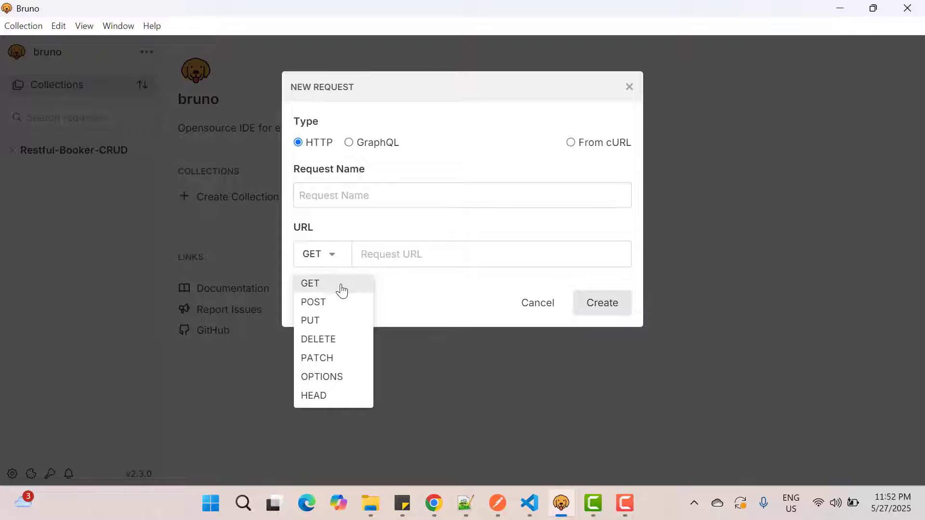
click(336, 305)
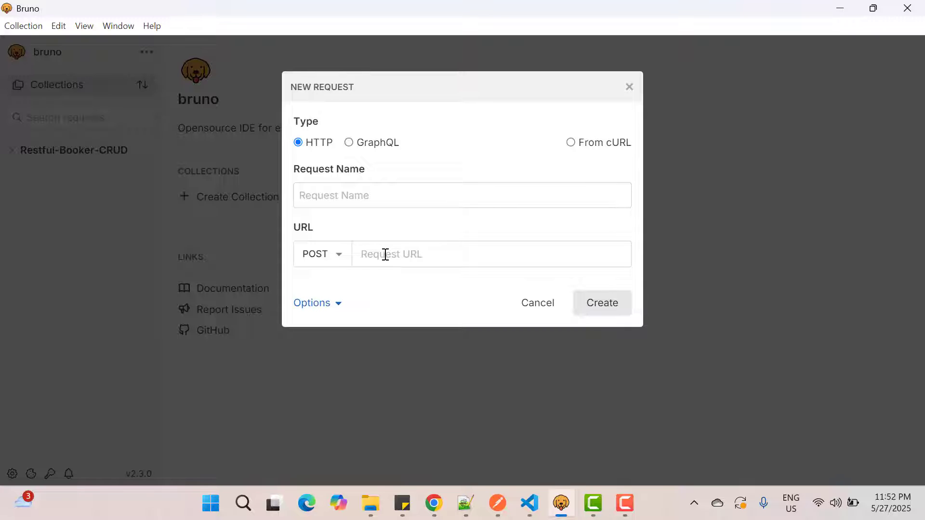
click(384, 254)
key(ctrl+v)
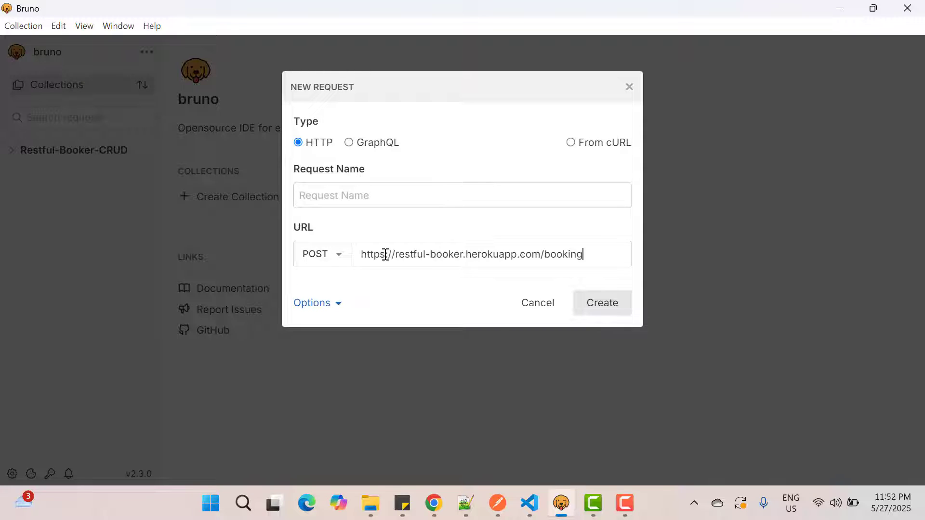
click(327, 192)
text(Crea)
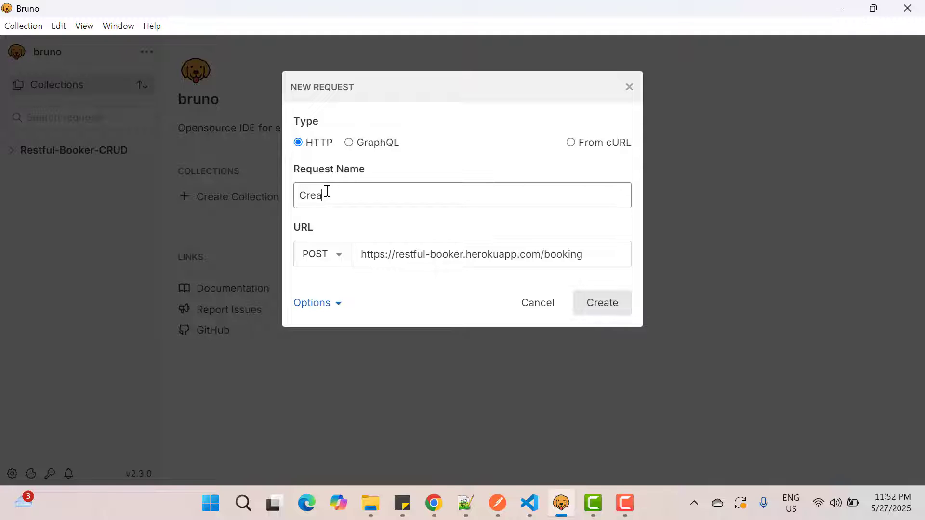
text(teBooking)
click(603, 304)
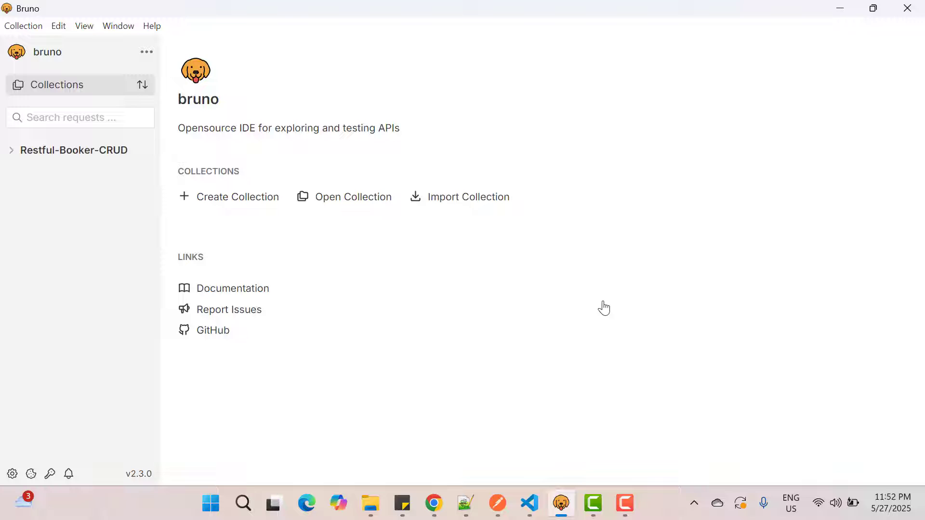
Step: Expand the Restful-Booker-CRUD collection and save Safe Mode as its JavaScript sandbox level
click(10, 153)
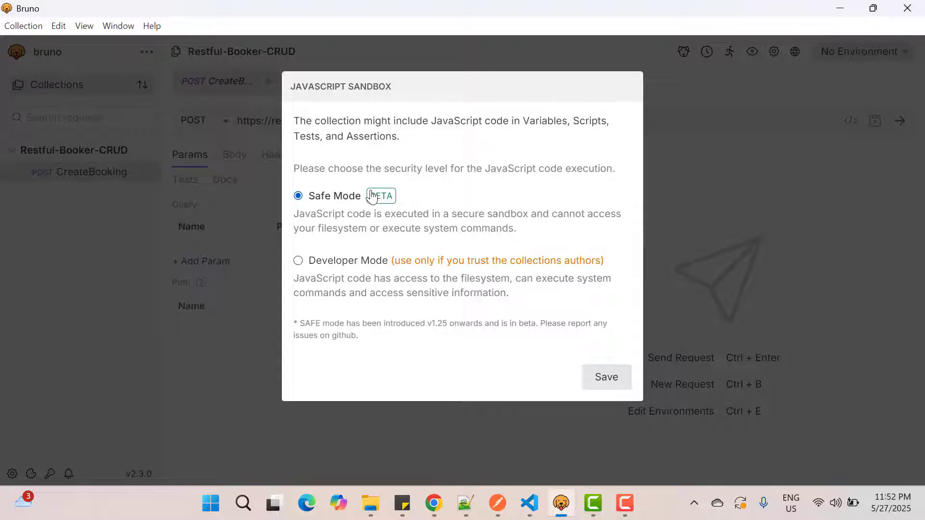
click(606, 378)
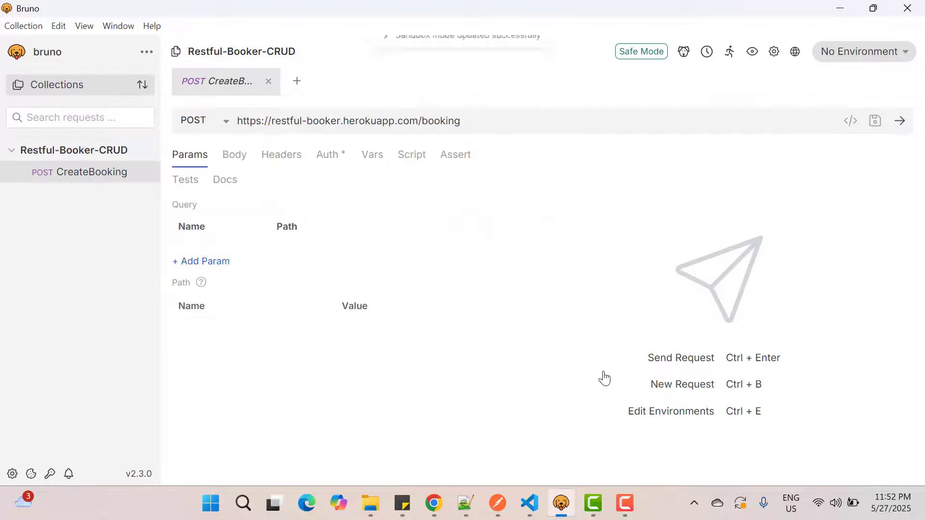
Step: Copy the example JSON payload from the CreateBooking documentation in Chrome into the Bruno request as a JSON body
click(440, 510)
scroll(386, 376, down, 2)
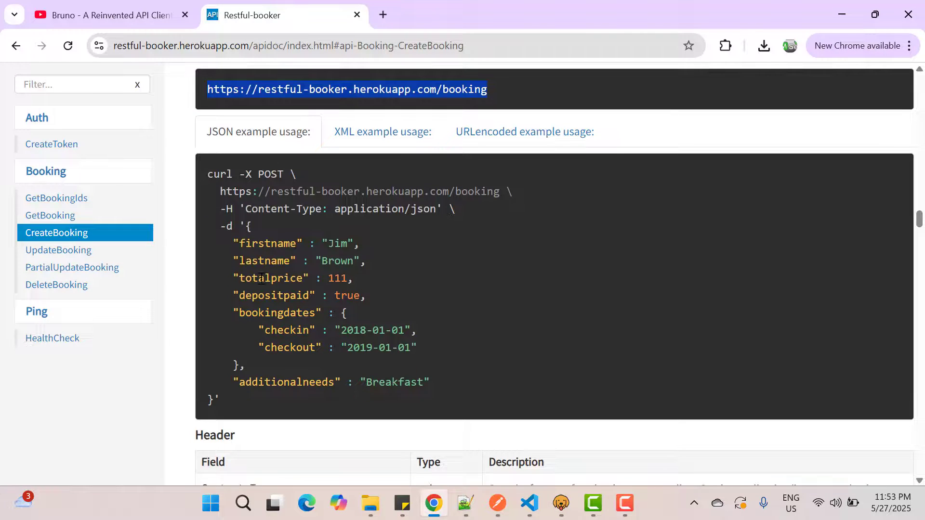
drag(248, 227, 257, 325)
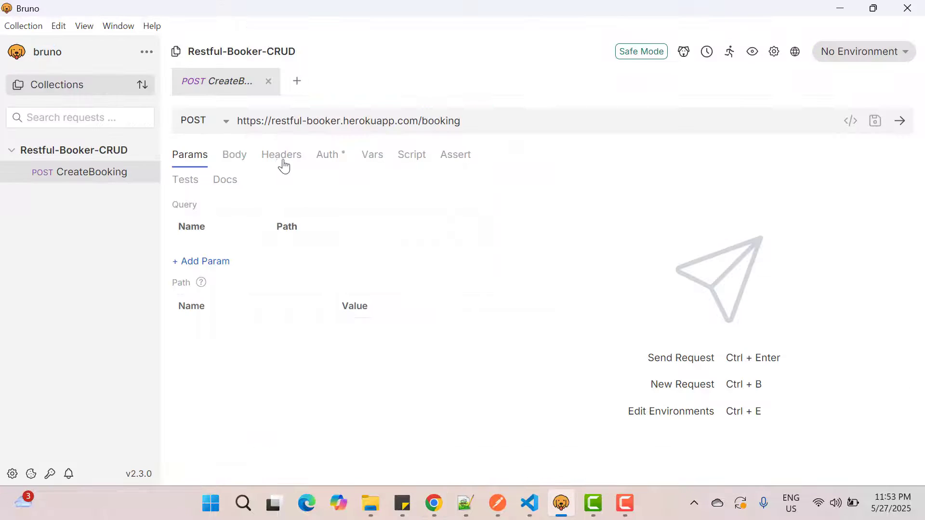
click(238, 155)
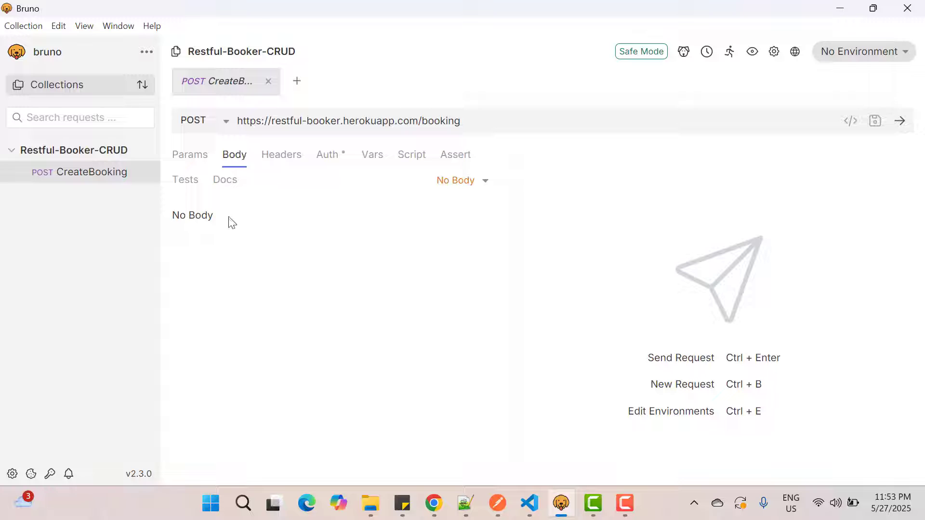
click(470, 183)
click(429, 288)
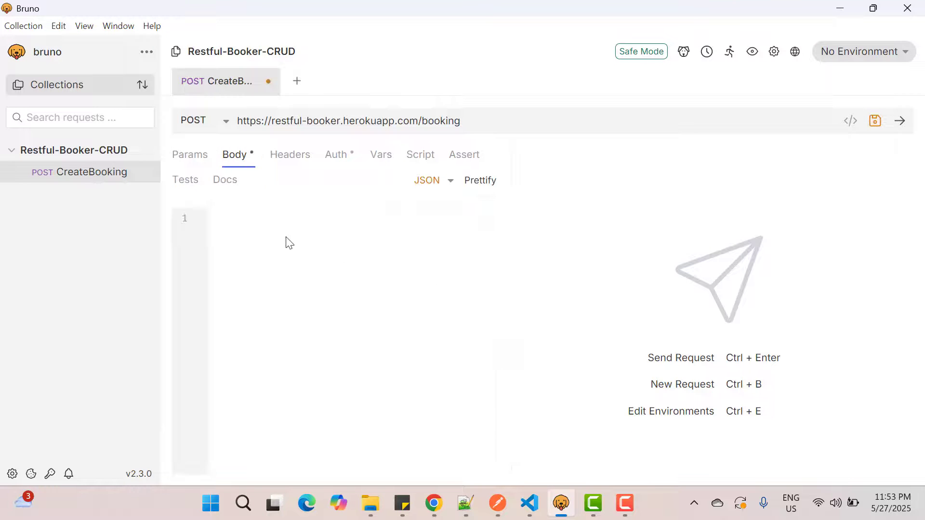
click(277, 237)
key(ctrl+v)
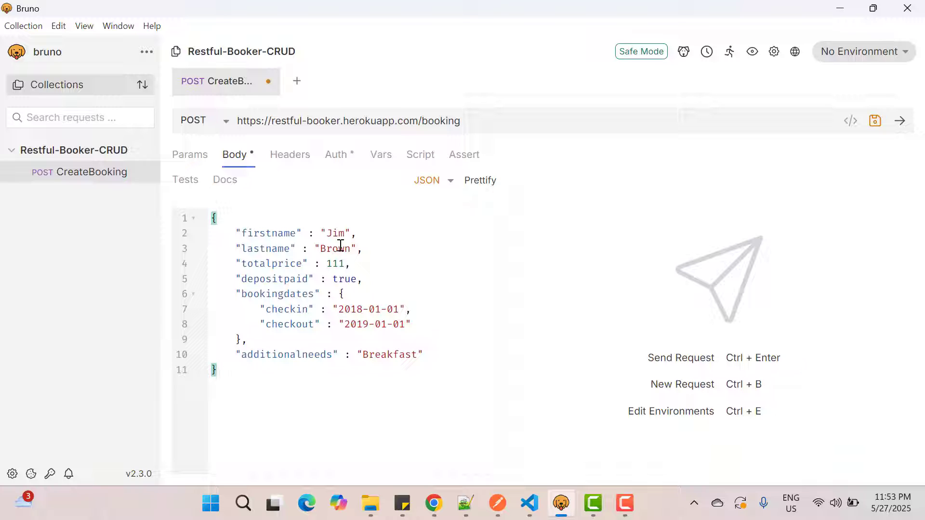
Step: Check the CreateBooking documentation in Chrome, and add a Content-Type header key to the CreateBooking request in Bruno
click(291, 166)
key(alt+Tab)
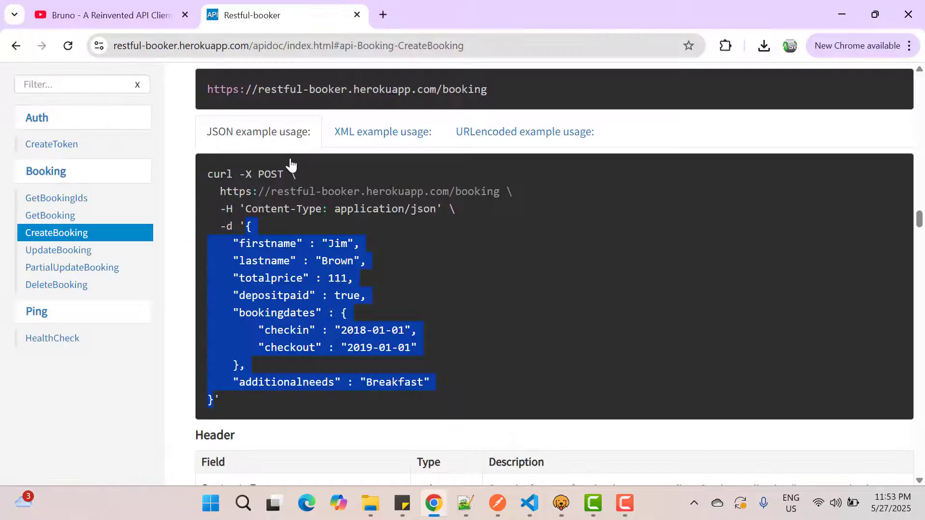
scroll(412, 247, up, 2)
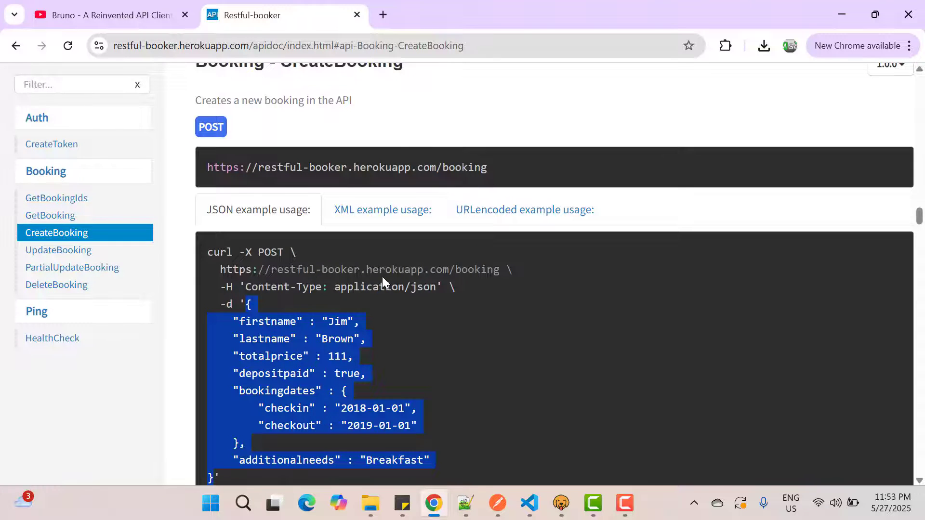
key(alt+Tab)
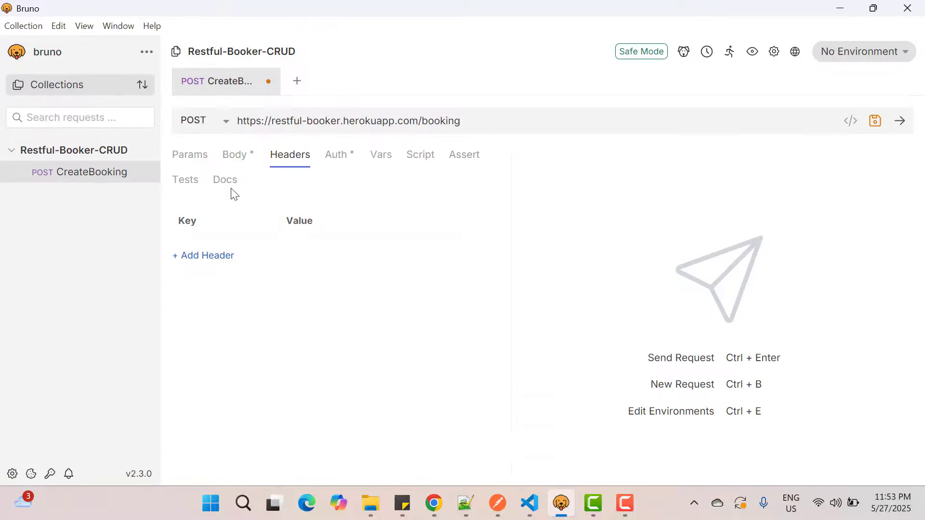
click(216, 257)
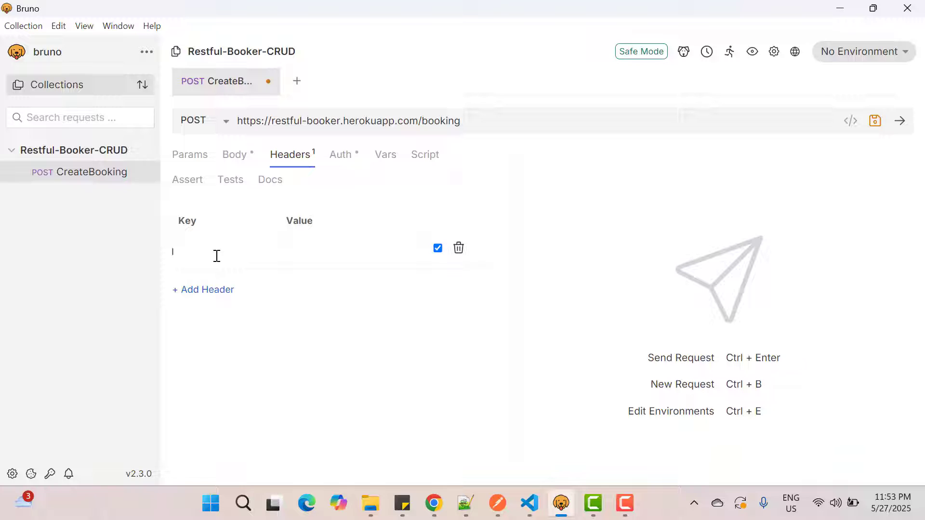
key(Tab)
click(216, 256)
text(cont)
key(BackSpace)
key(BackSpace)
key(BackSpace)
key(BackSpace)
text(C)
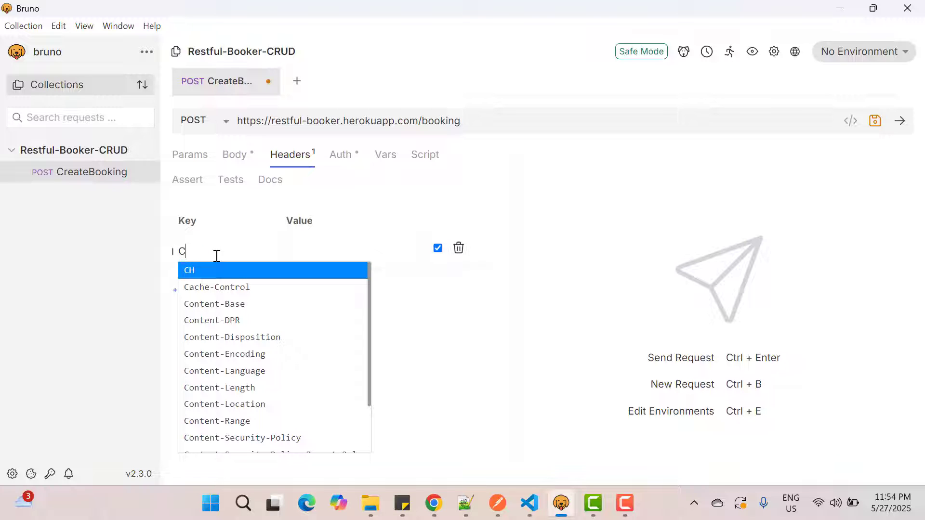
text(ont)
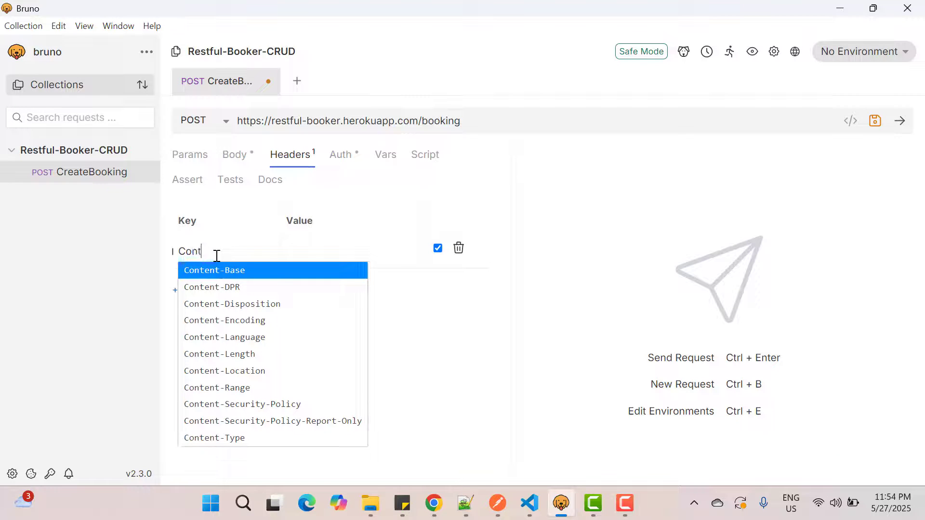
text(e)
click(226, 438)
Step: Set the Content-Type header's value to application/json
click(321, 254)
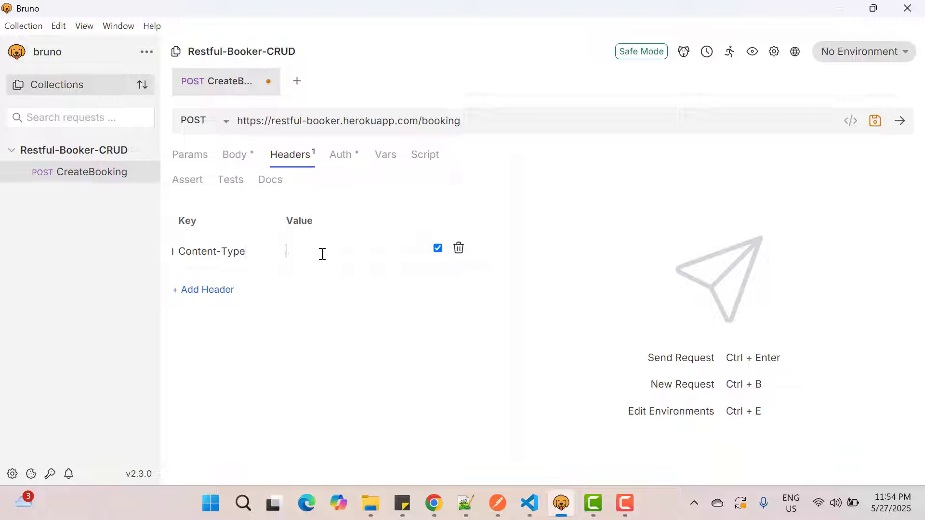
text(json)
key(BackSpace)
key(BackSpace)
key(BackSpace)
key(BackSpace)
text(app)
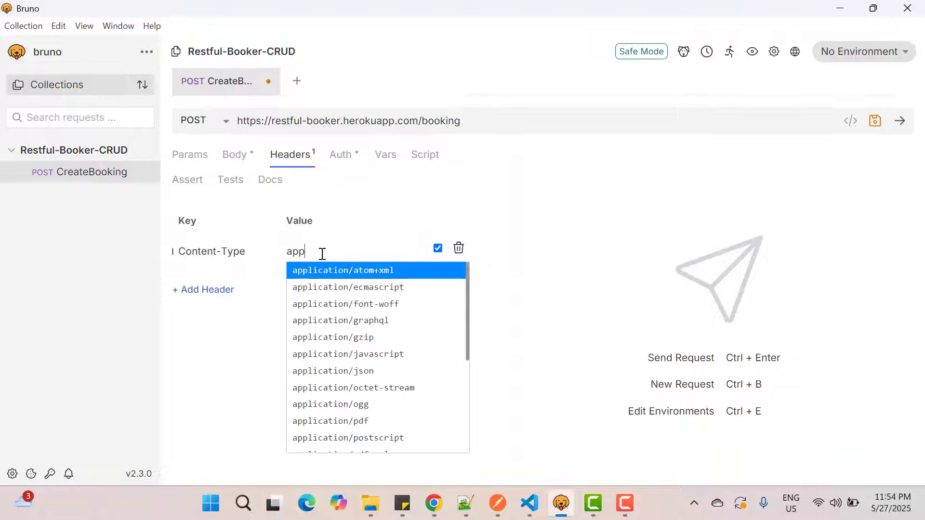
text(l)
click(363, 371)
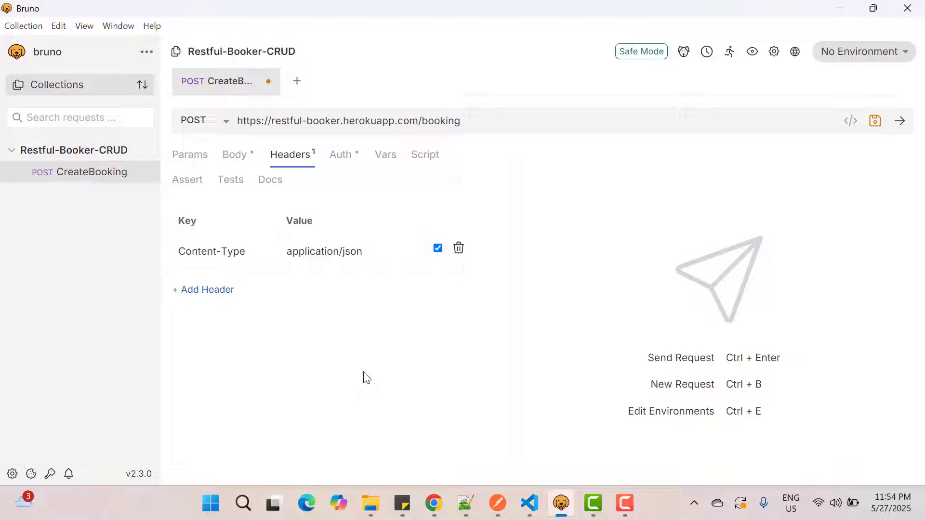
Step: Review the CreateBooking request's body and headers, and try sending the request
click(234, 160)
click(289, 166)
click(901, 125)
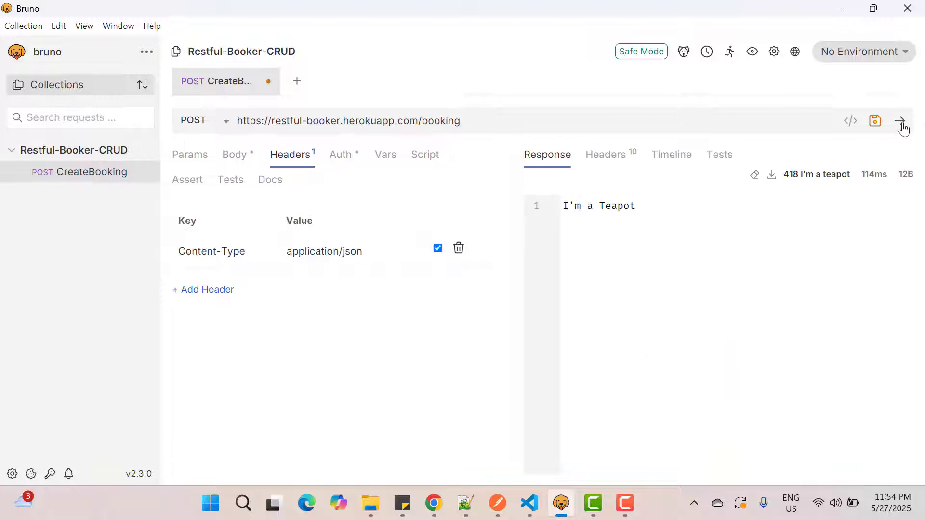
click(900, 122)
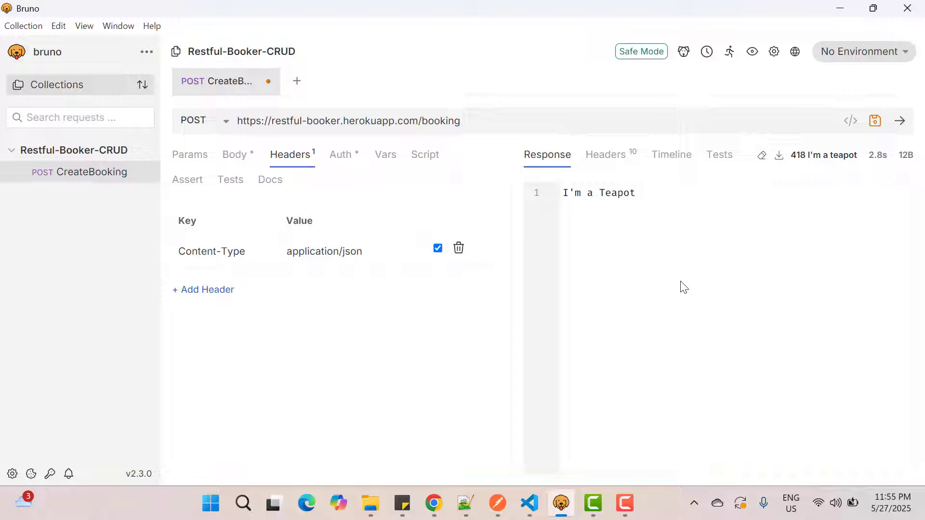
Step: Copy the Accept header name from the documentation in Chrome and add it to the Bruno request with value application/json
key(alt+Tab)
scroll(507, 295, down, 2)
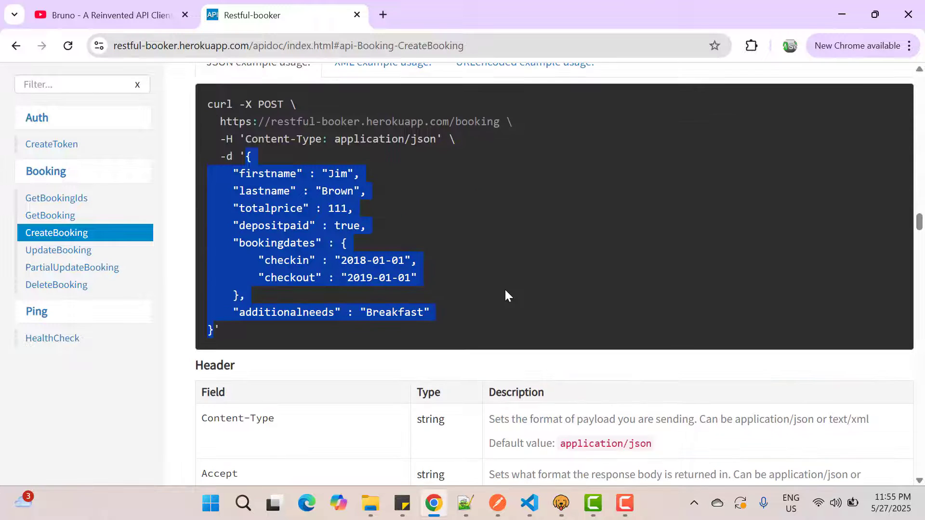
scroll(504, 288, down, 2)
double_click(212, 402)
key(ctrl+c)
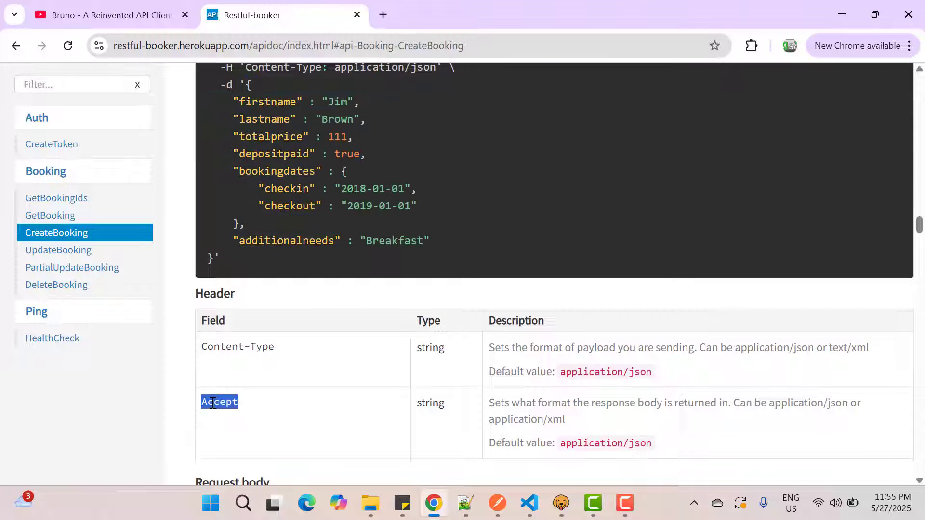
key(alt+Tab)
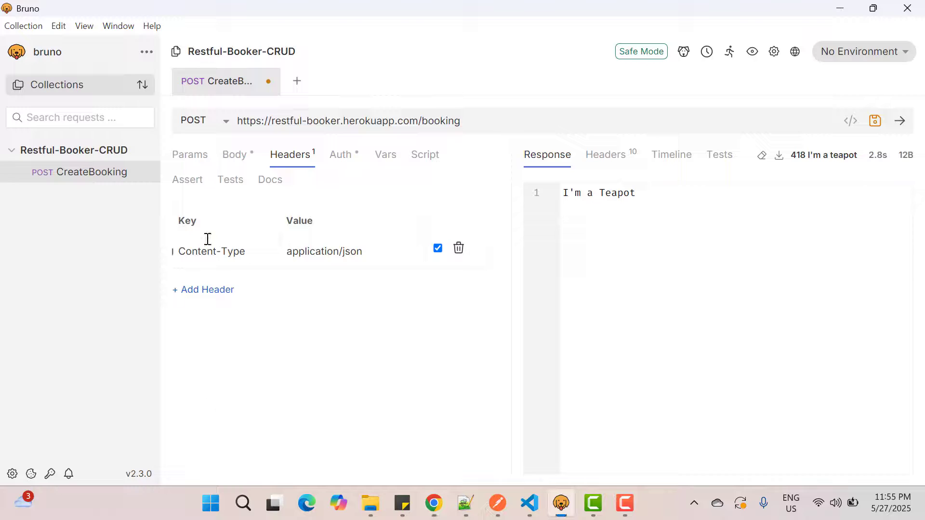
click(208, 292)
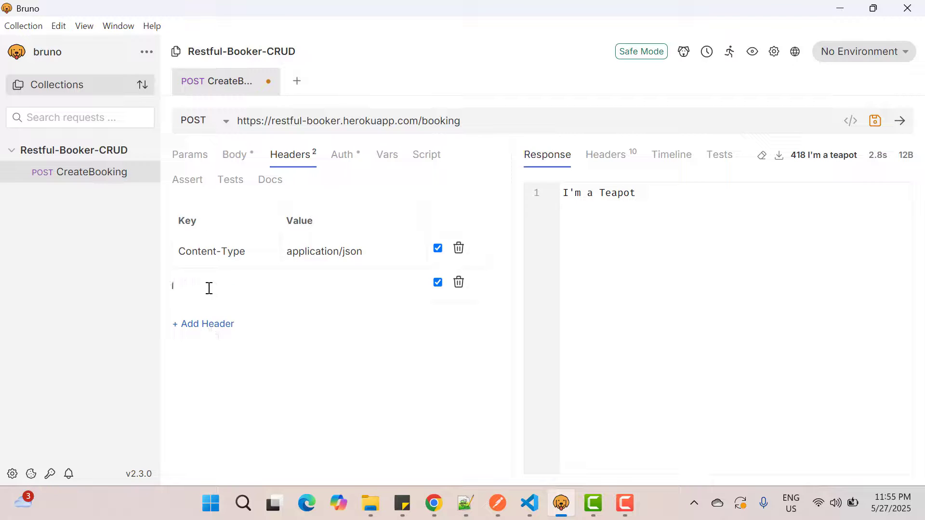
key(ctrl+v)
click(338, 279)
text(app)
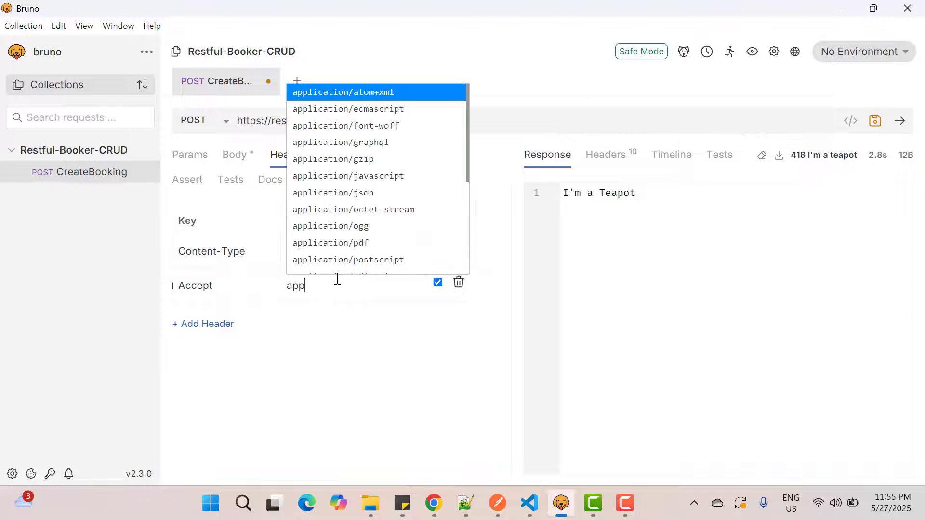
click(367, 192)
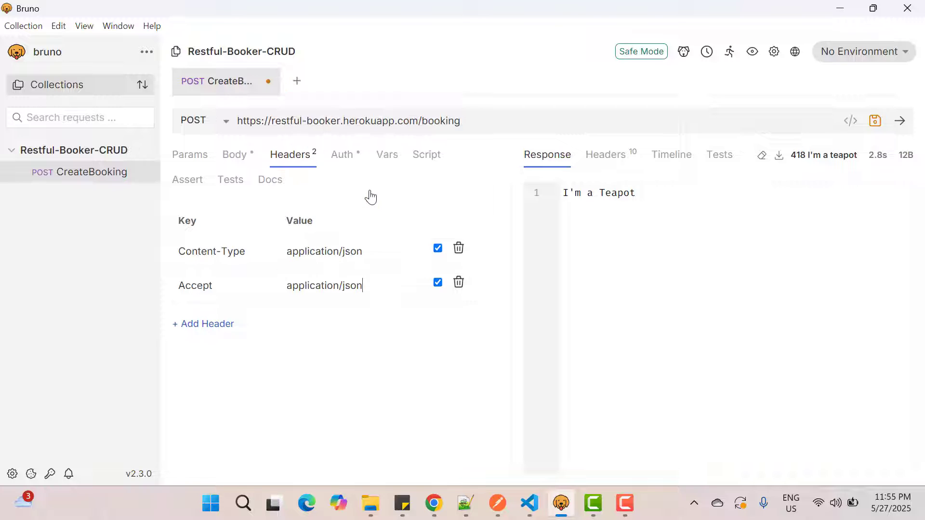
Step: Save and send the CreateBooking request, and select the booking ID in its response
click(874, 120)
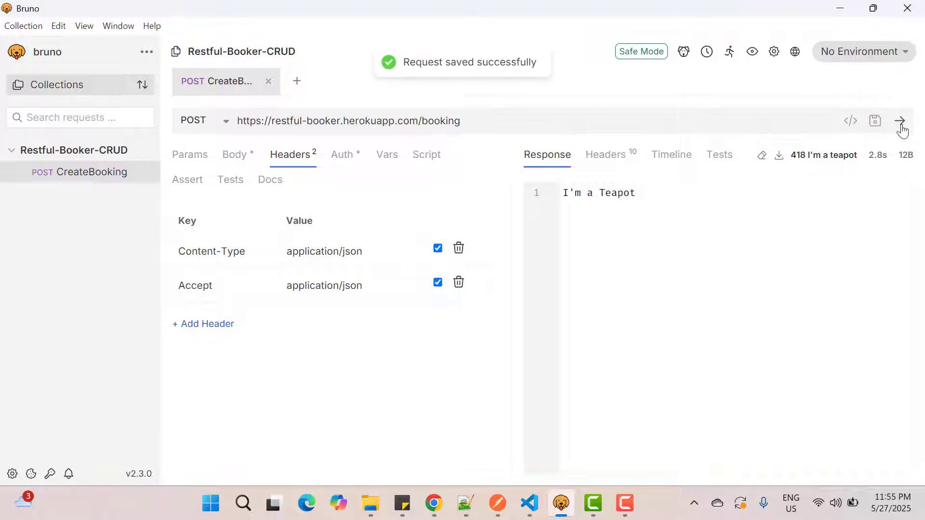
click(900, 121)
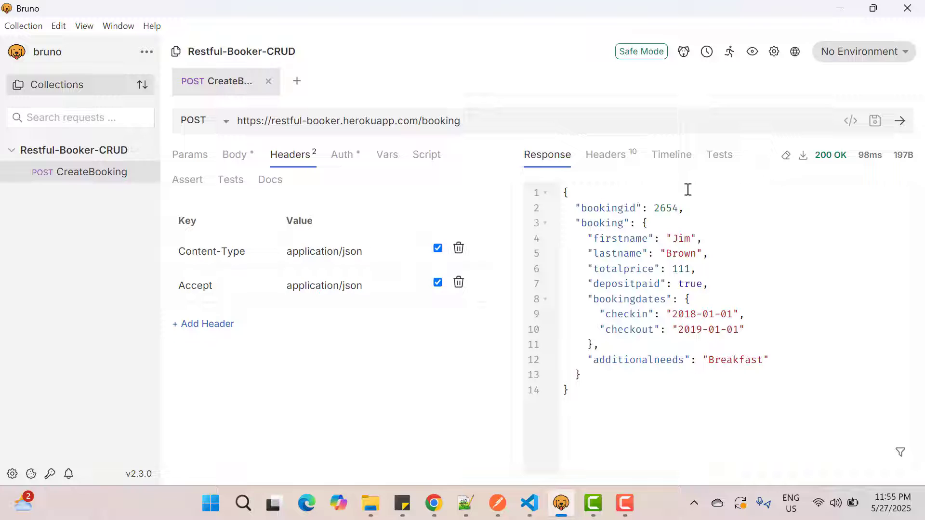
double_click(662, 209)
Step: Start a new request in the Restful-Booker-CRUD collection and copy the GetBooking endpoint URL from the documentation in Chrome
click(147, 158)
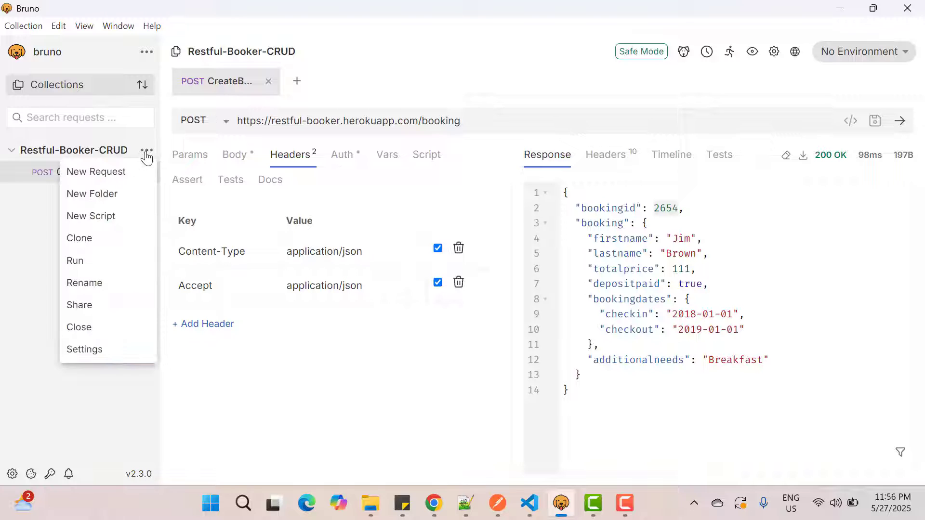
click(128, 175)
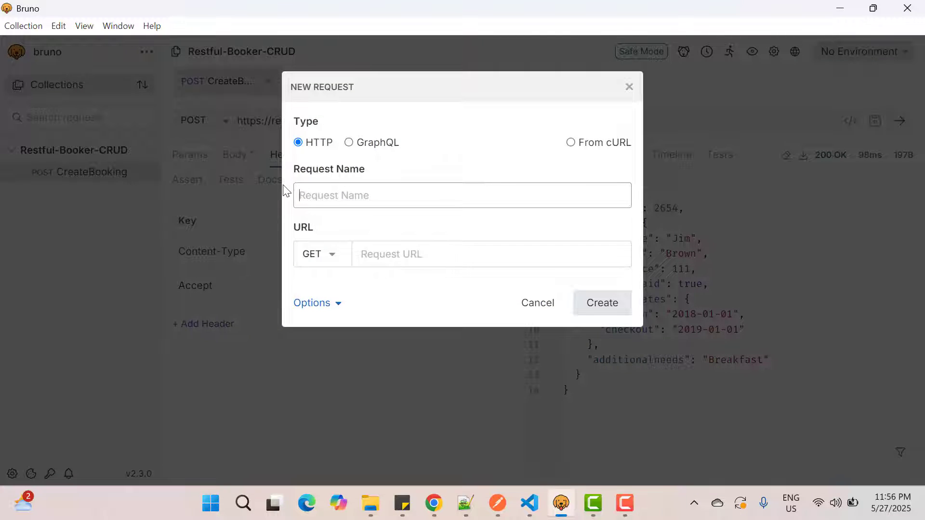
click(434, 505)
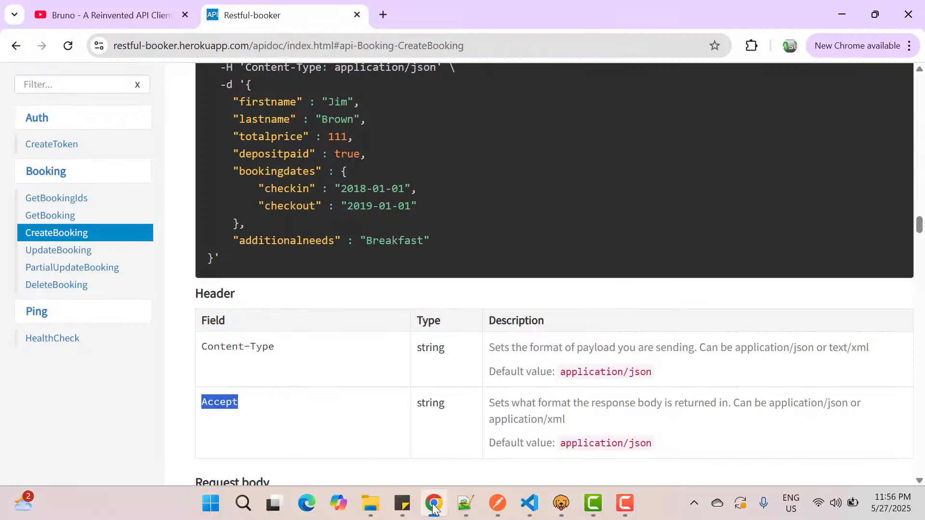
click(47, 218)
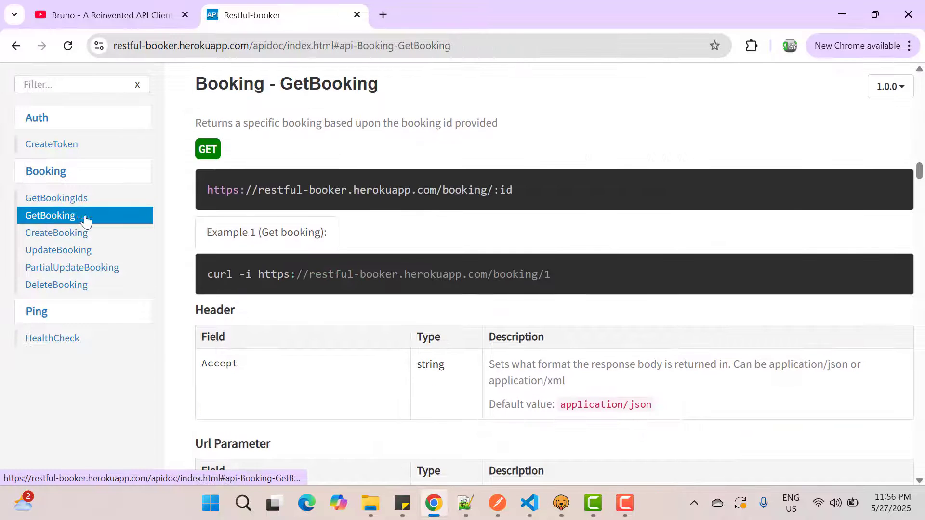
drag(206, 190, 516, 197)
key(ctrl+c)
key(alt+Tab)
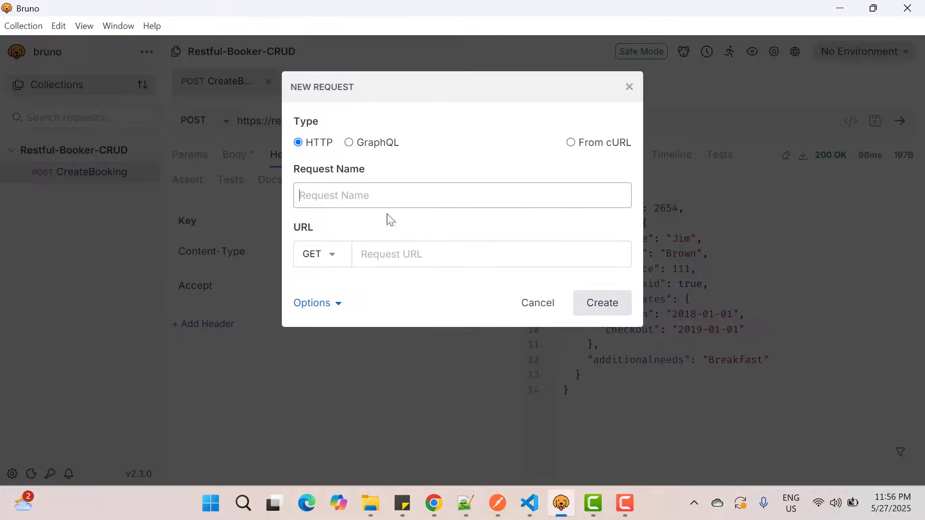
click(362, 252)
key(ctrl+v)
click(336, 198)
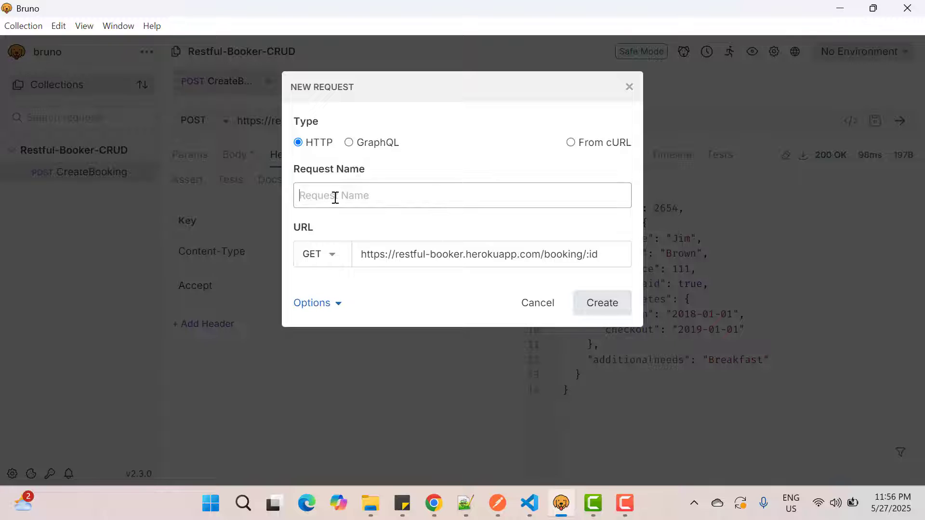
text(GetBooking)
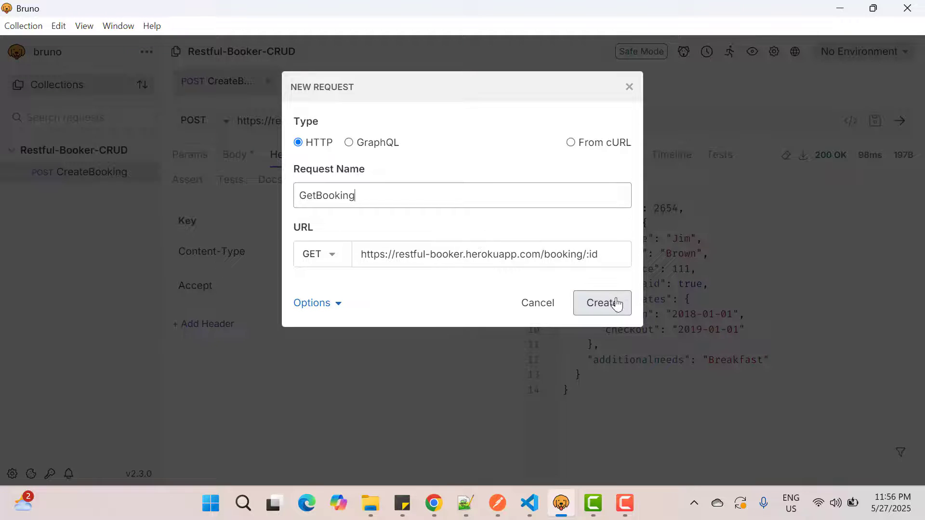
click(601, 303)
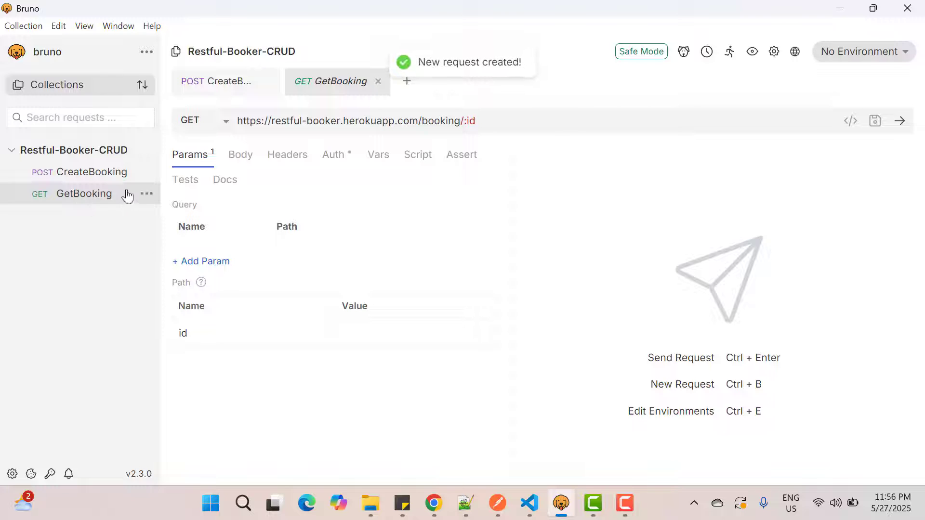
Step: Replace the :id placeholder in the GetBooking URL with the booking ID copied from the CreateBooking response
click(223, 82)
double_click(664, 209)
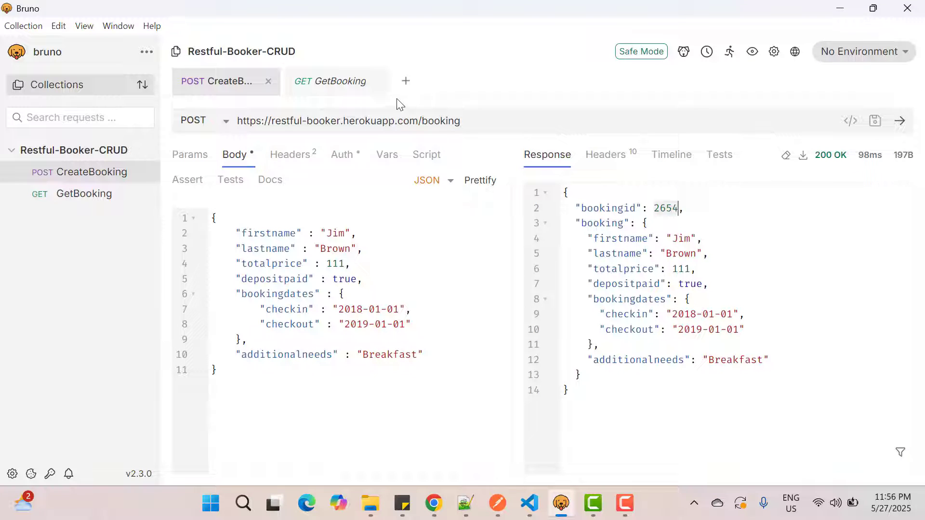
click(329, 83)
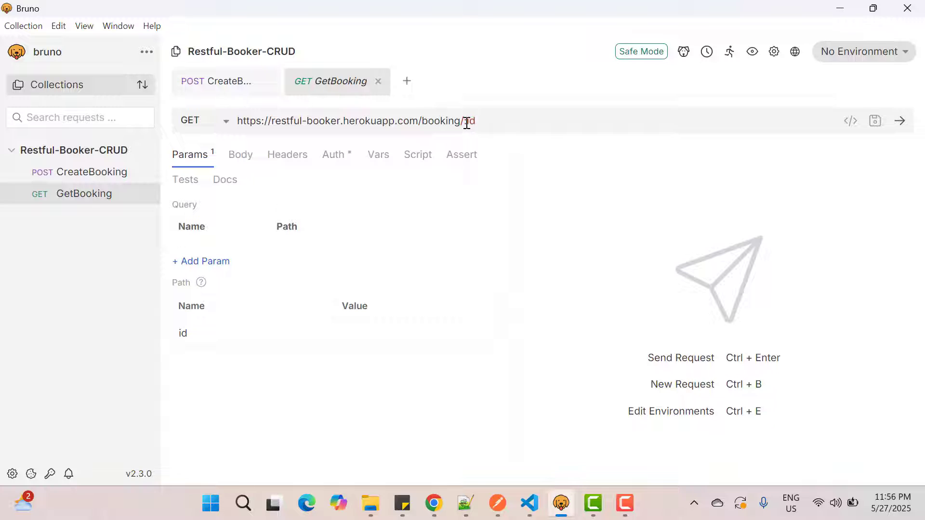
drag(465, 123, 489, 124)
key(ctrl+v)
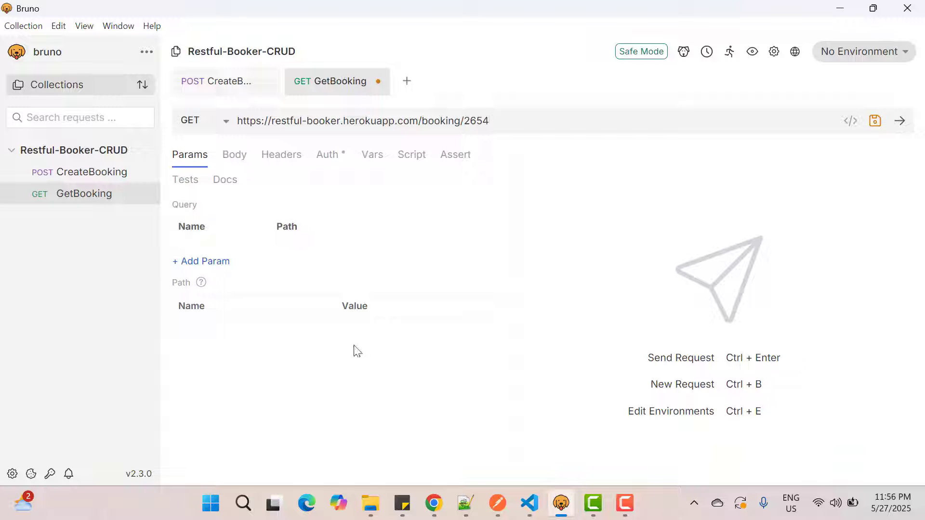
Step: Check the GetBooking header in the Chrome documentation, and add the header Accept with value application/json to the GetBooking request in Bruno
key(alt+Tab)
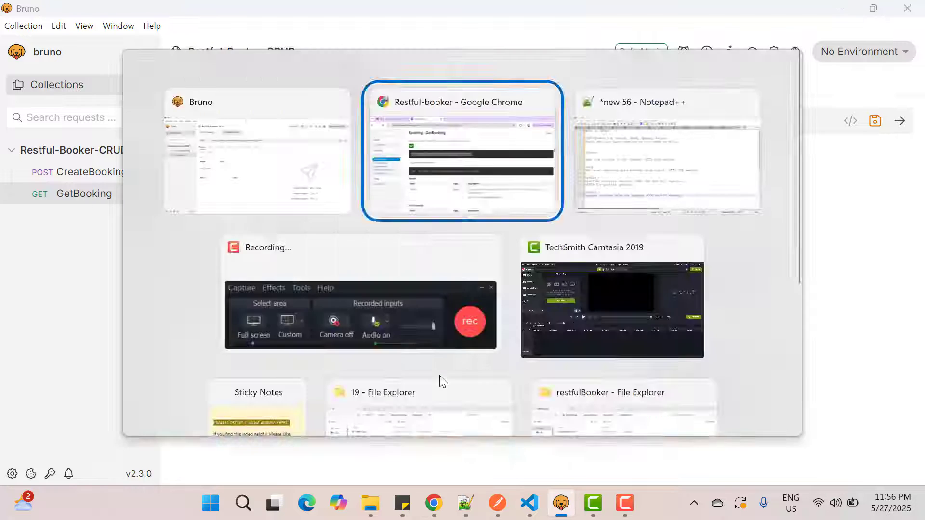
scroll(442, 382, down, 1)
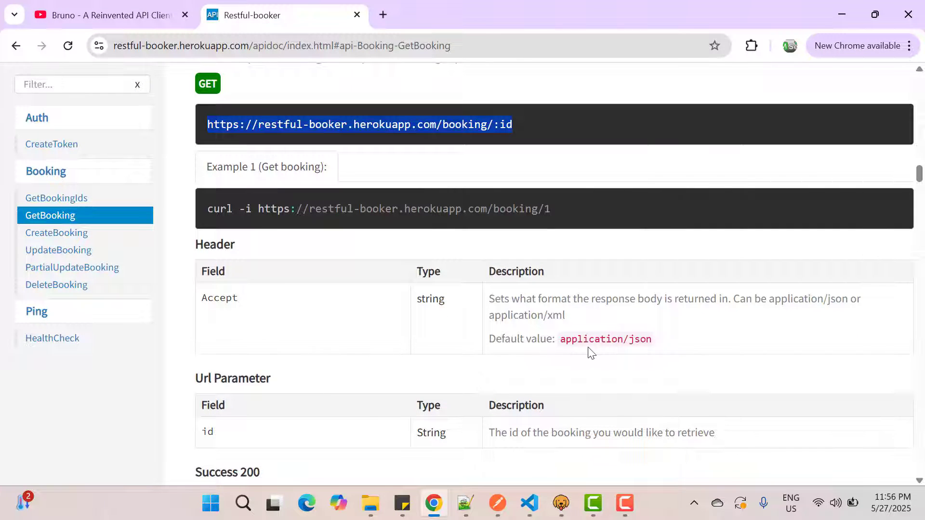
key(alt+Tab)
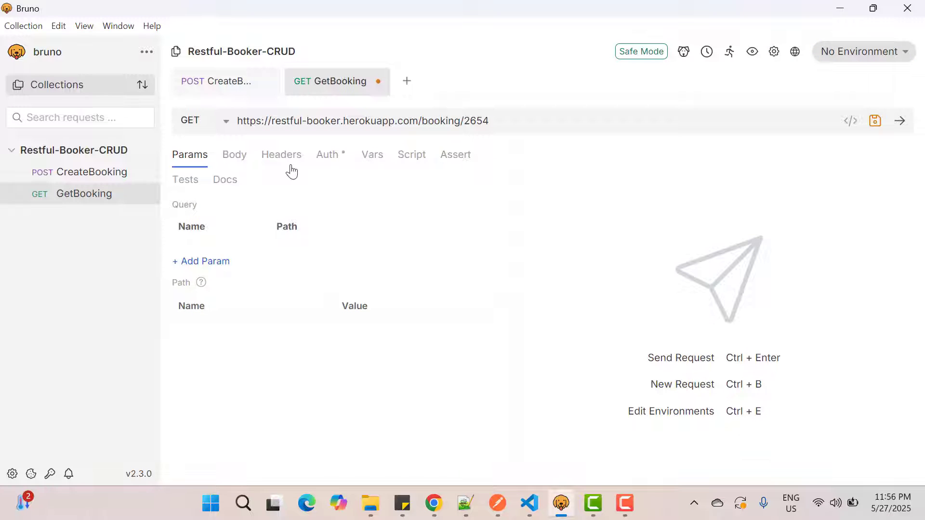
click(289, 162)
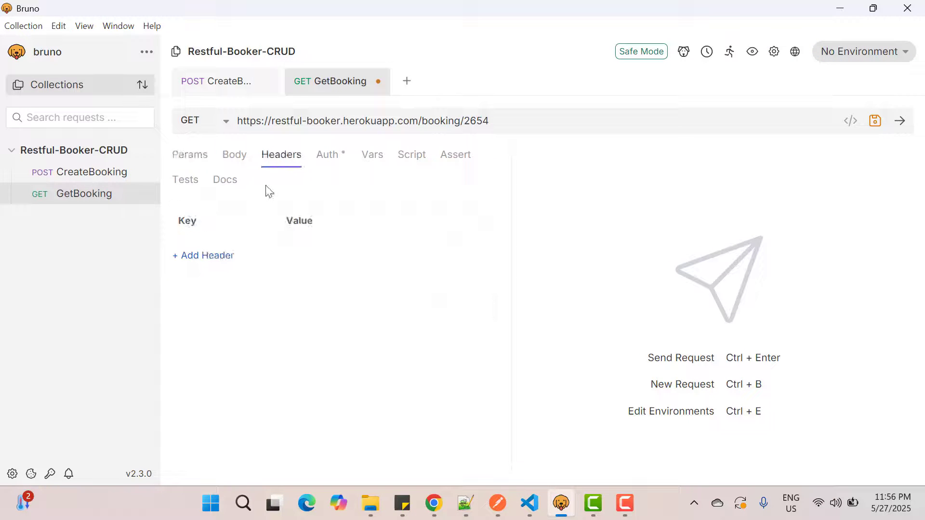
click(208, 256)
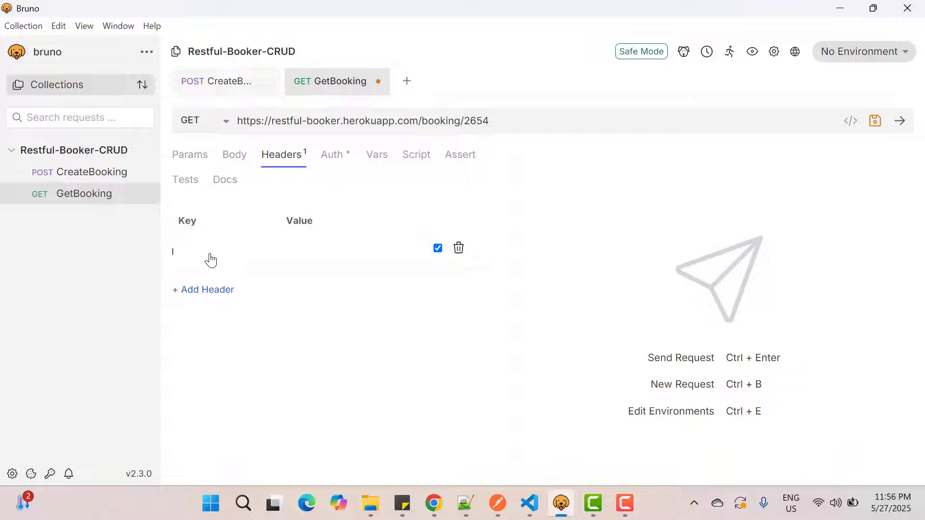
text(Ac)
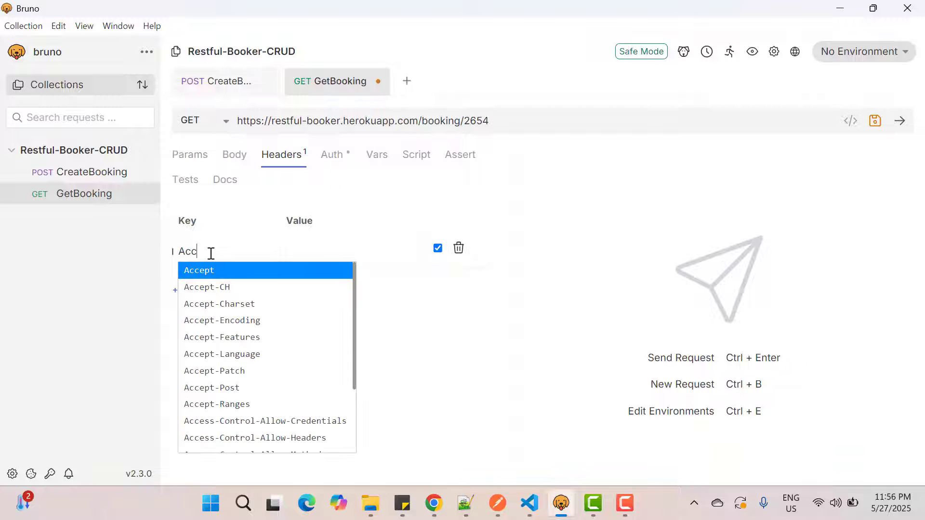
text(c)
key(Return)
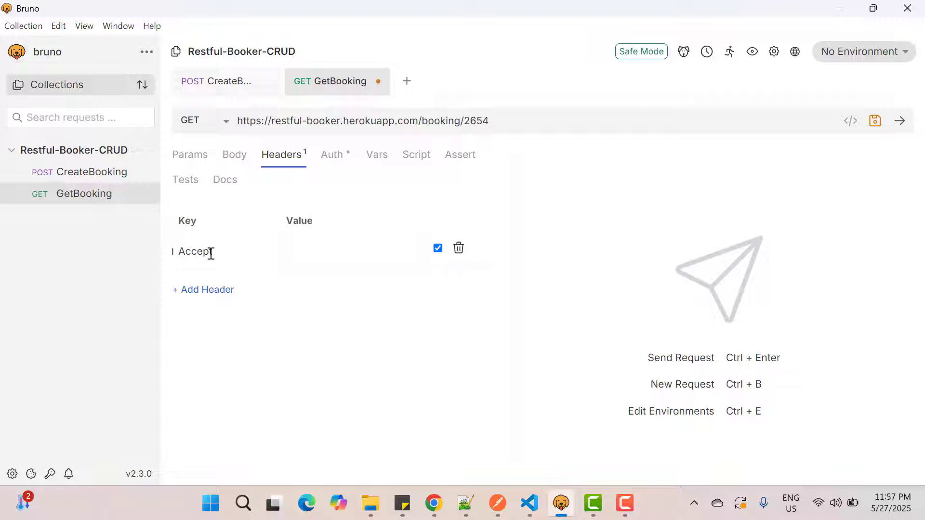
click(318, 256)
text(app)
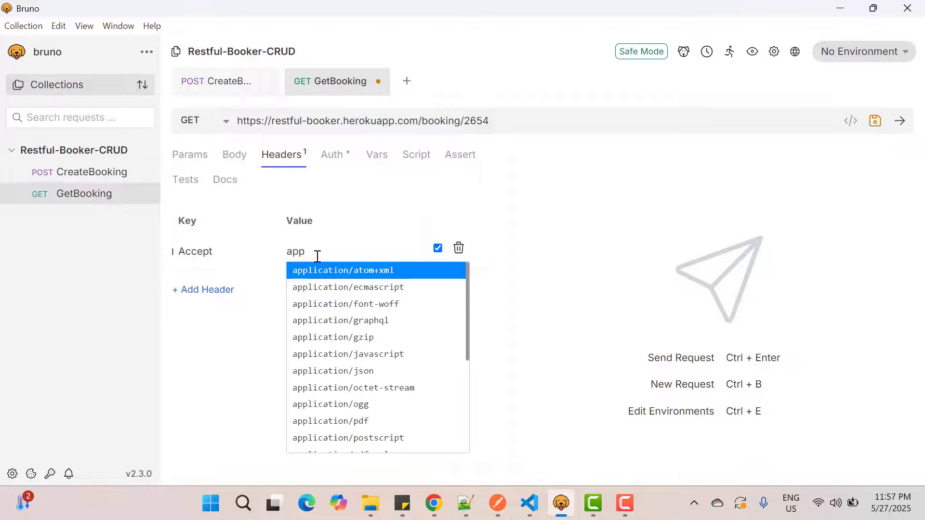
click(359, 372)
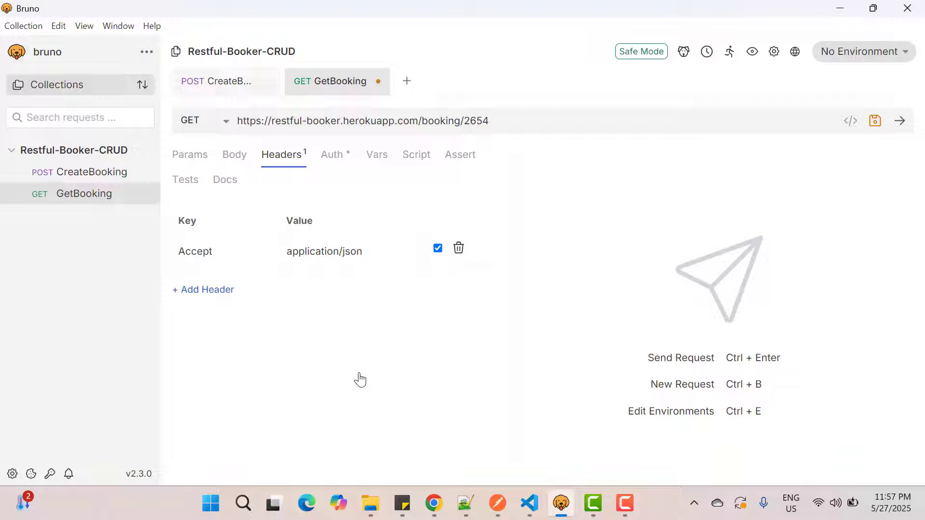
Step: Save and send the GetBooking request, and compare its response with the CreateBooking body and response
click(876, 122)
click(900, 123)
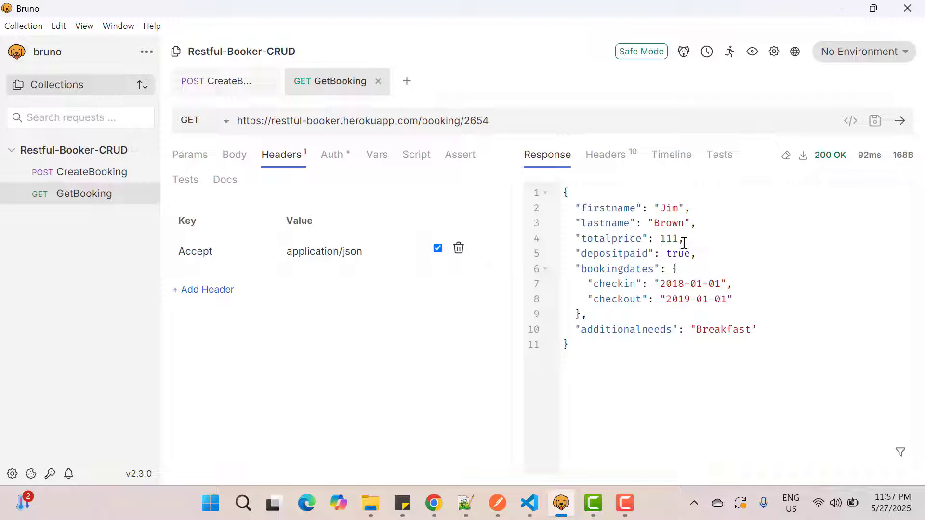
click(233, 83)
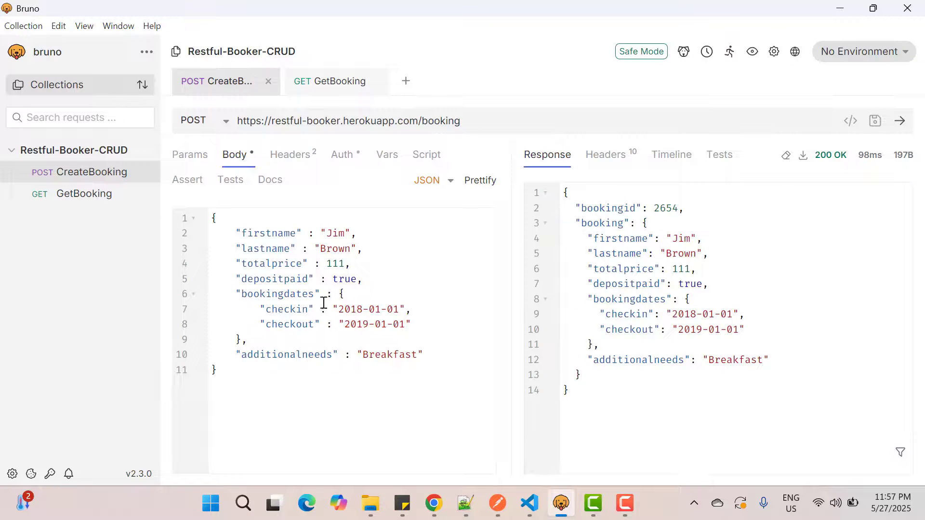
click(339, 90)
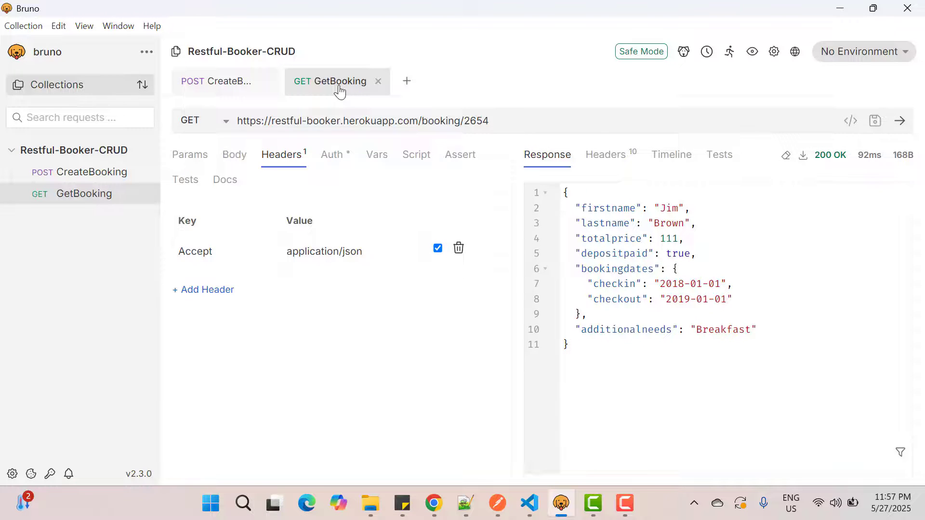
Step: Open the UpdateBooking documentation in Chrome, copy its endpoint URL and return to Bruno
key(alt+Tab)
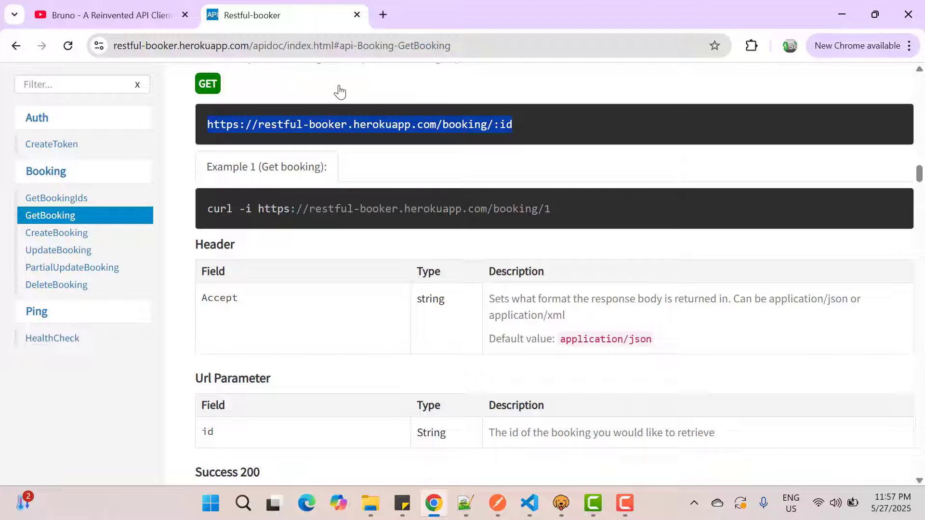
click(70, 250)
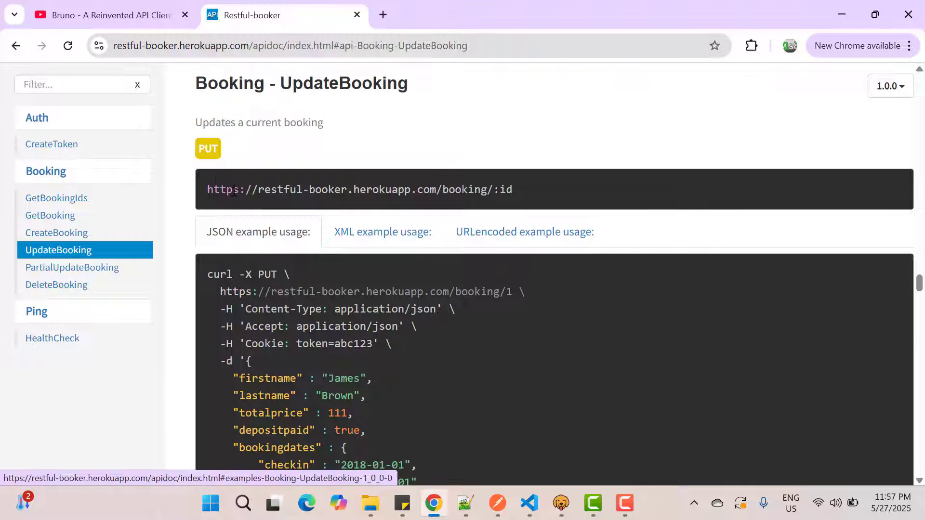
drag(206, 190, 512, 193)
key(alt+Tab)
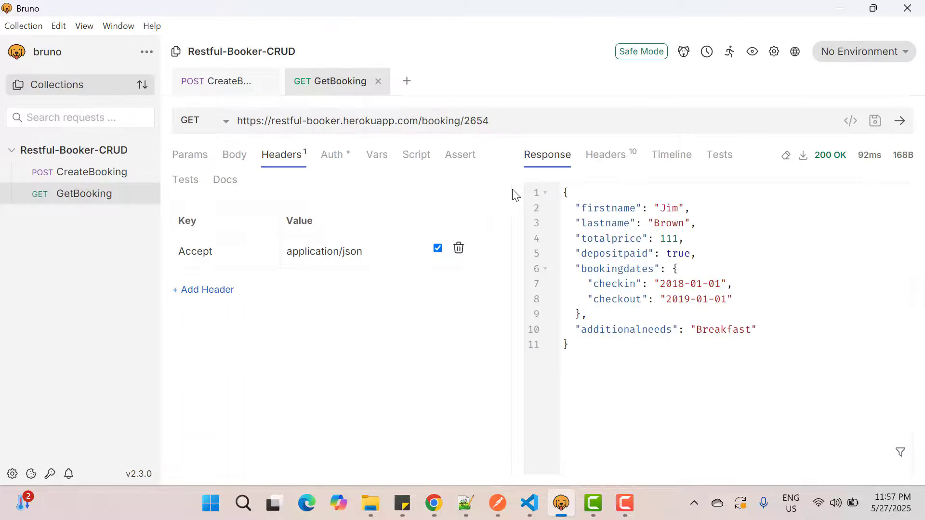
click(146, 151)
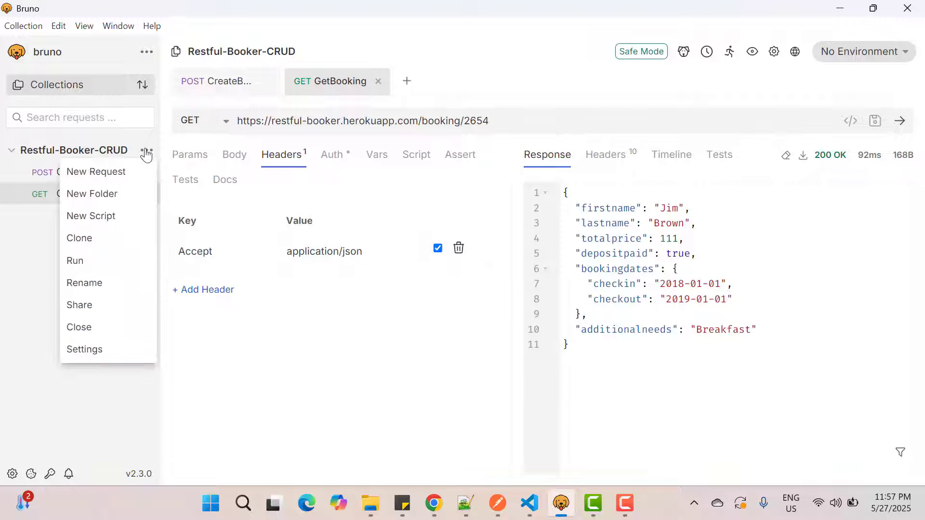
click(112, 176)
click(363, 254)
key(ctrl+v)
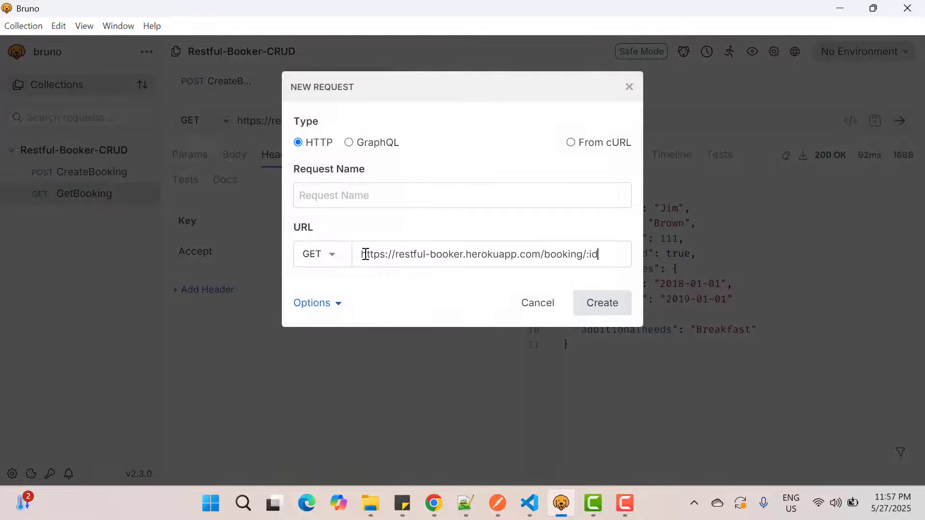
click(333, 256)
click(312, 321)
click(342, 199)
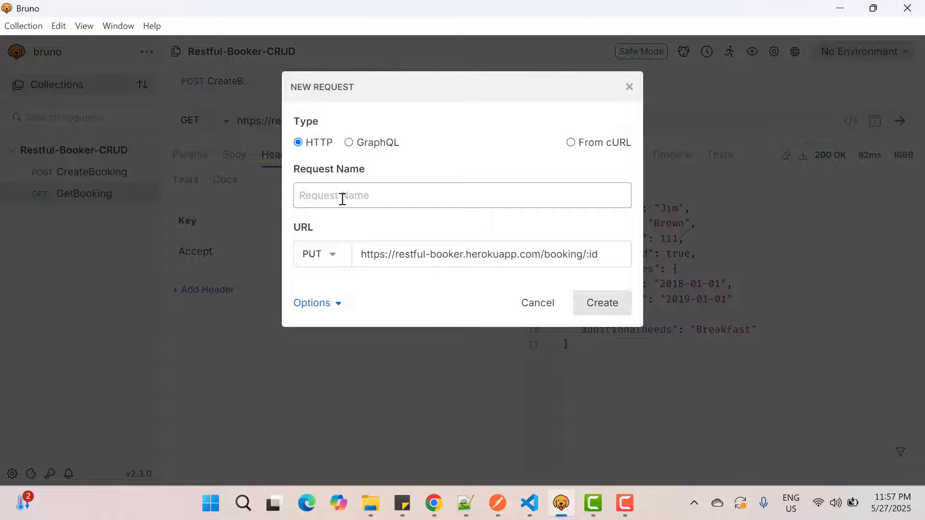
text(UpdateBooking)
click(612, 306)
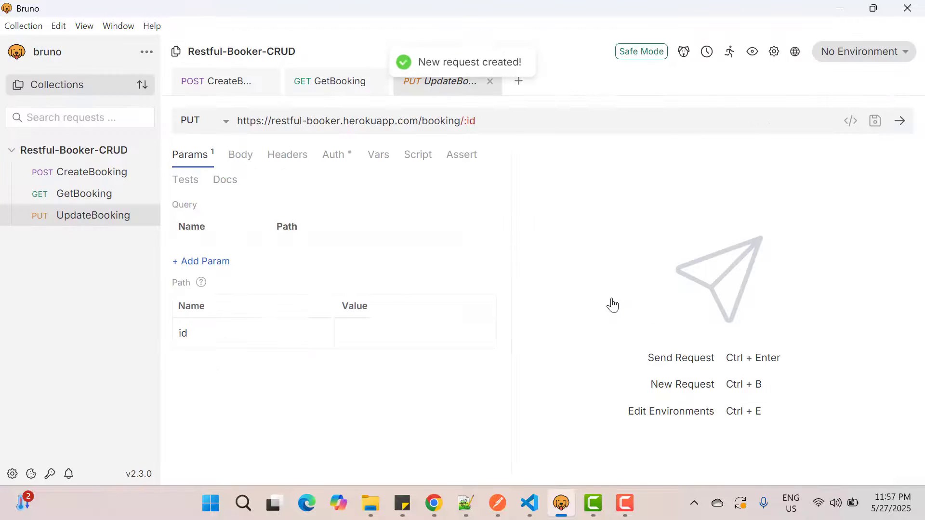
Step: Replace the :id placeholder in the UpdateBooking URL with the booking ID copied from the GetBooking URL
click(332, 92)
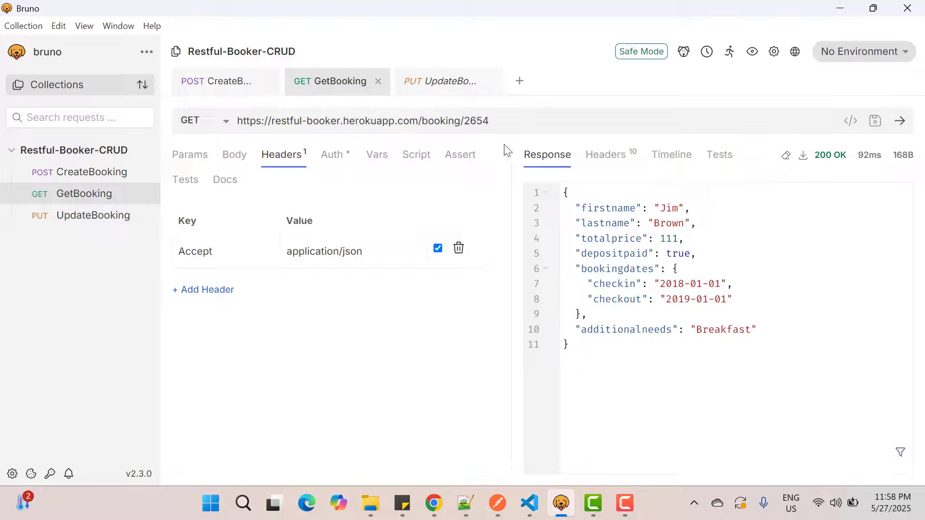
double_click(473, 123)
click(457, 82)
click(345, 83)
double_click(472, 122)
key(ctrl+c)
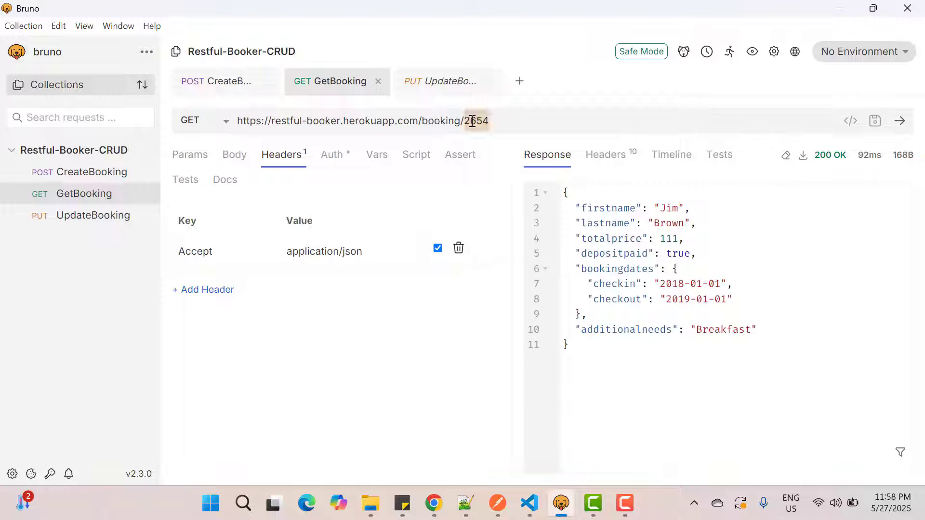
click(441, 86)
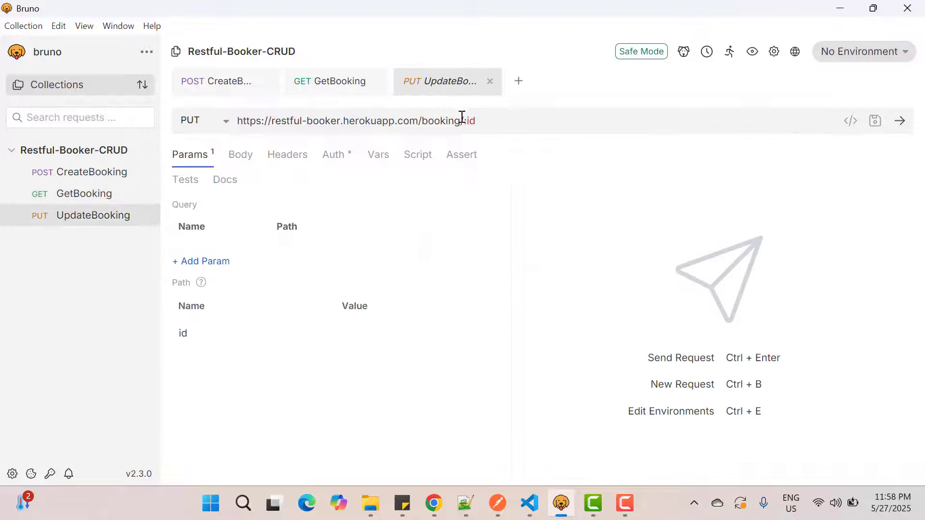
click(477, 121)
key(BackSpace)
key(BackSpace)
key(BackSpace)
key(ctrl+v)
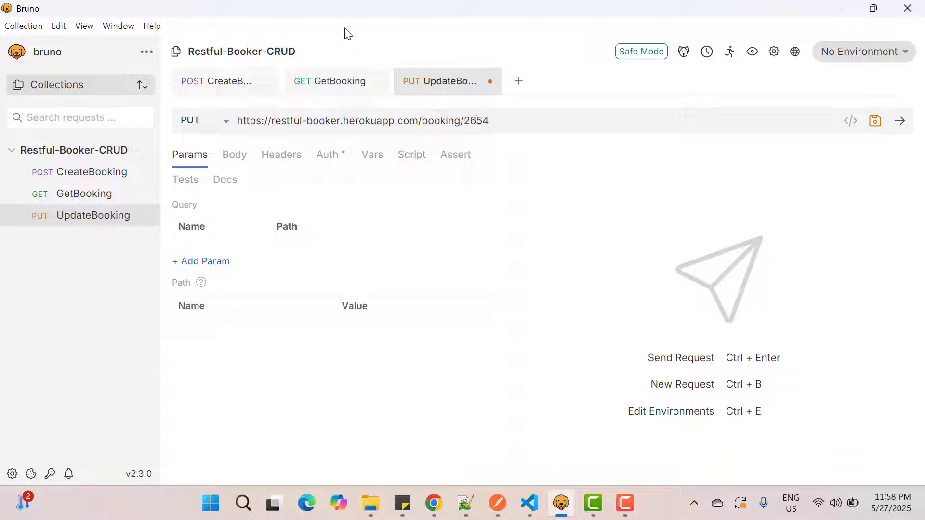
Step: Copy the whole CreateBooking JSON body into the UpdateBooking request, with the body type set to JSON
click(212, 91)
click(369, 284)
key(ctrl+a)
key(ctrl+c)
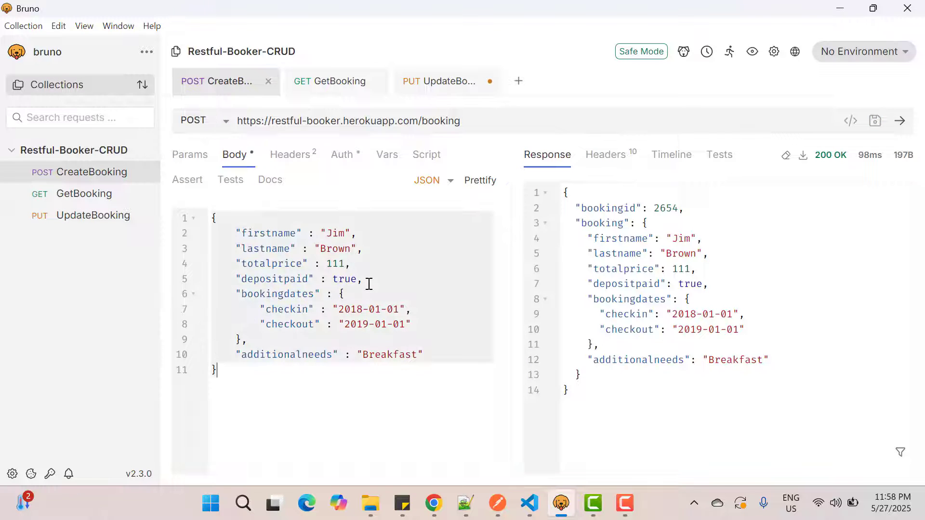
click(429, 83)
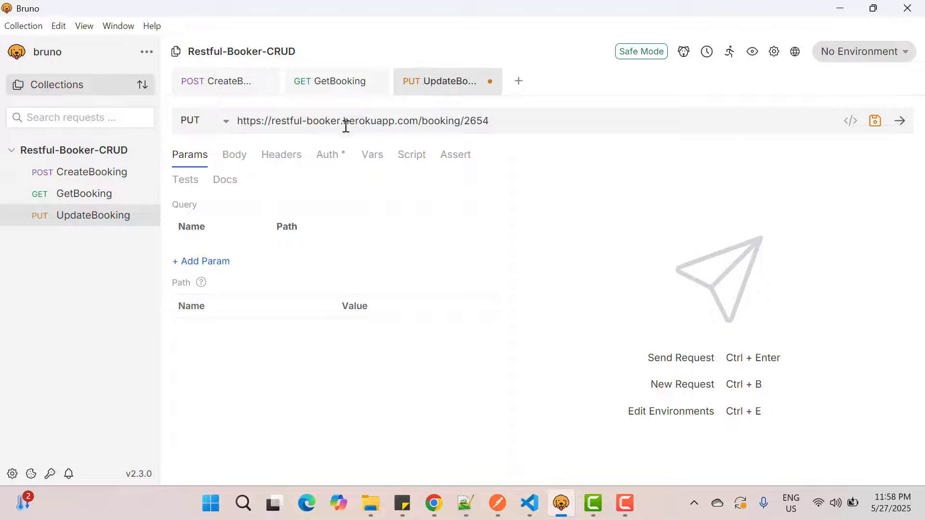
click(234, 154)
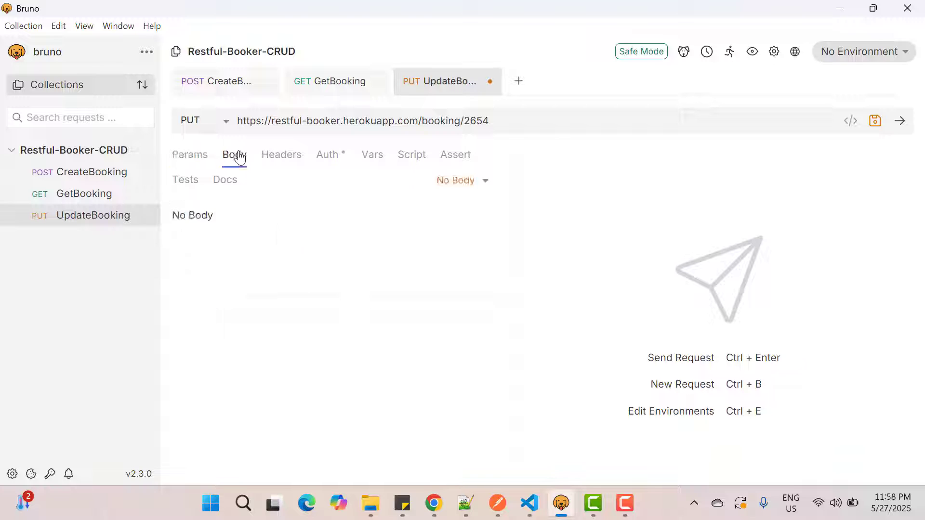
click(461, 182)
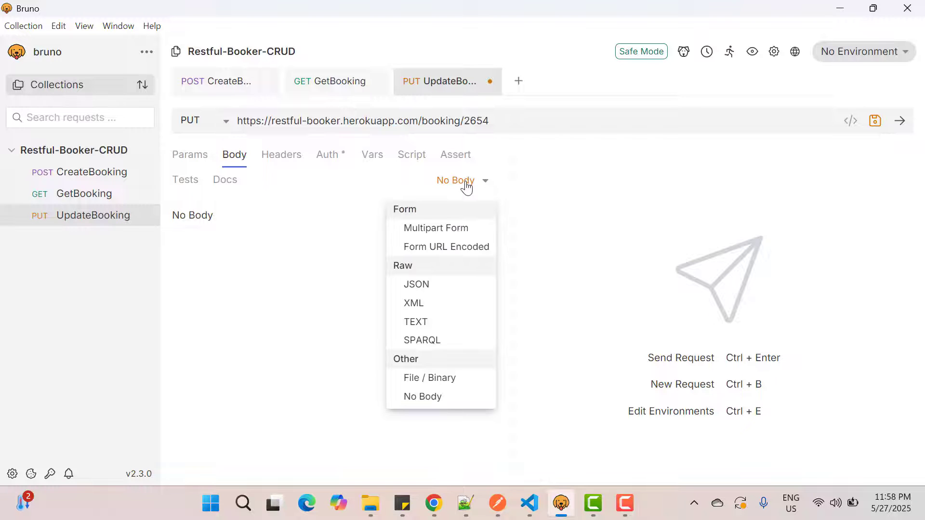
click(425, 288)
key(ctrl+v)
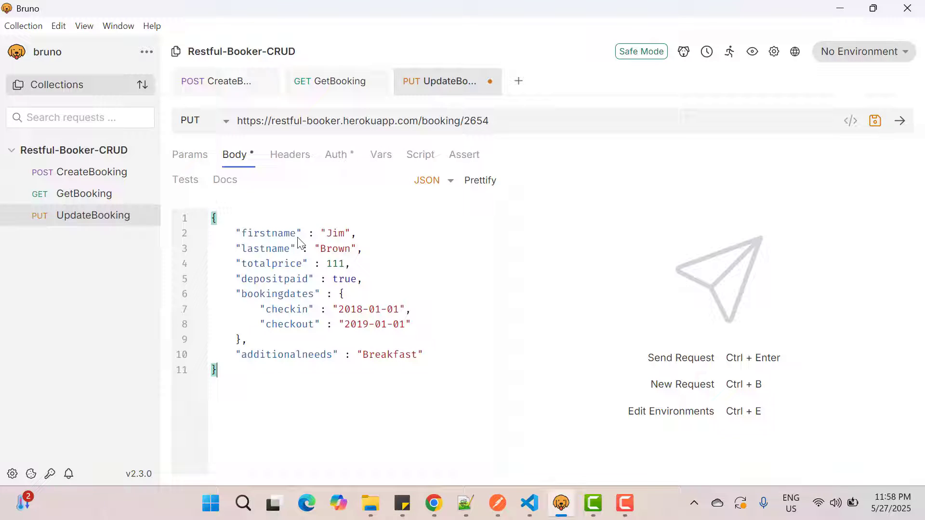
Step: Replace the firstname and lastname values in the UpdateBooking body with a different first and last name
click(337, 234)
double_click(336, 234)
double_click(336, 249)
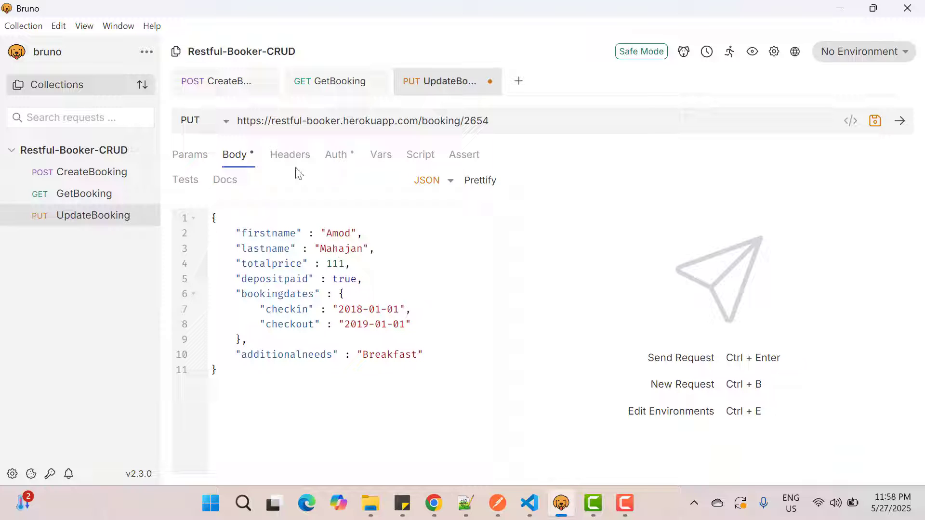
Step: Add the headers Content-Type and Accept to the UpdateBooking request, both with value application/json
click(290, 156)
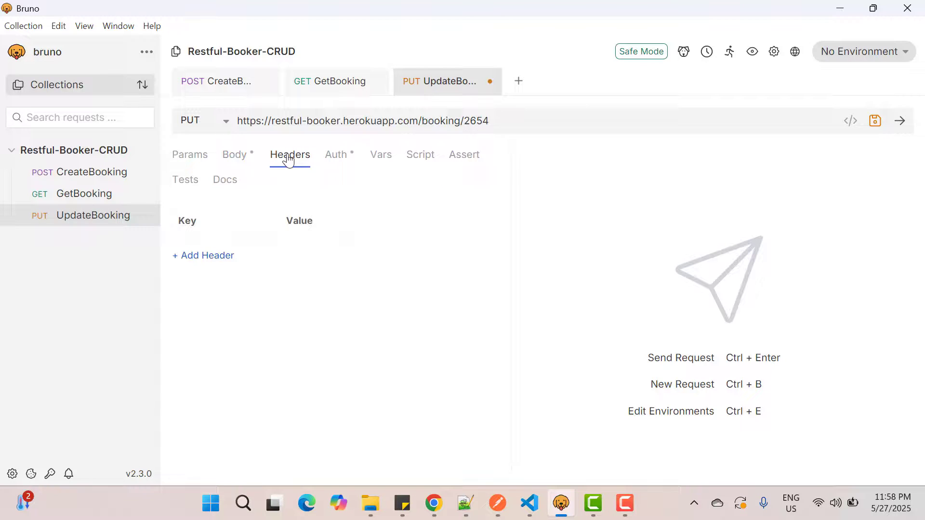
click(218, 256)
text(Content-Type)
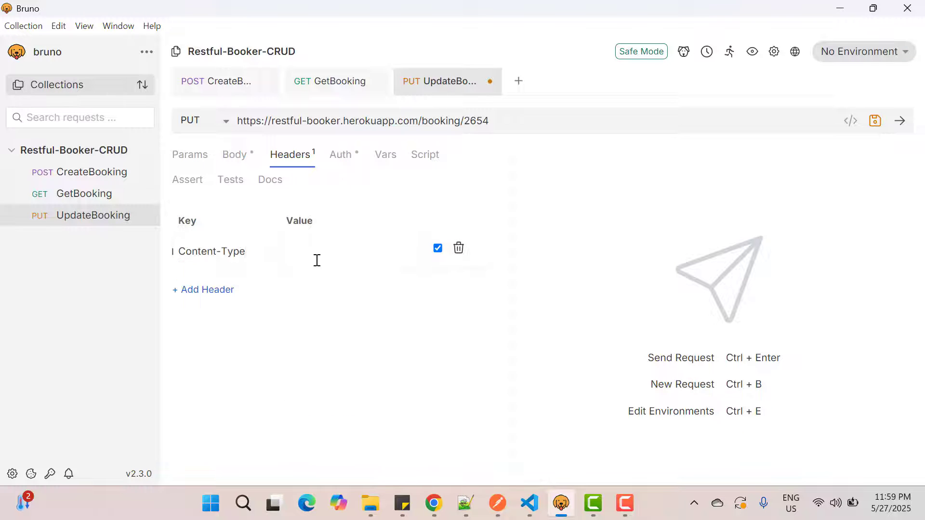
click(317, 255)
text(application/json)
click(206, 290)
text(Accept)
click(313, 287)
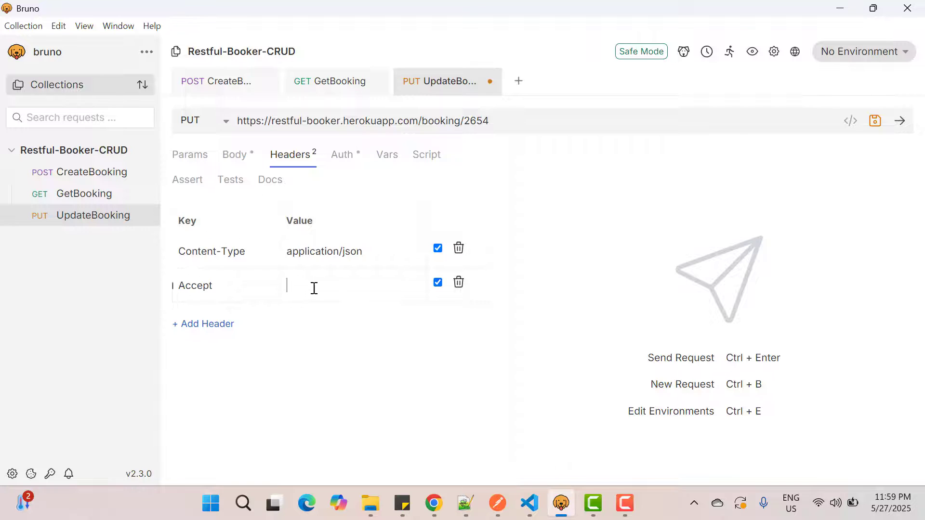
text(app)
click(332, 193)
Step: Send and save the UpdateBooking request, and return to its documentation in Chrome
click(900, 121)
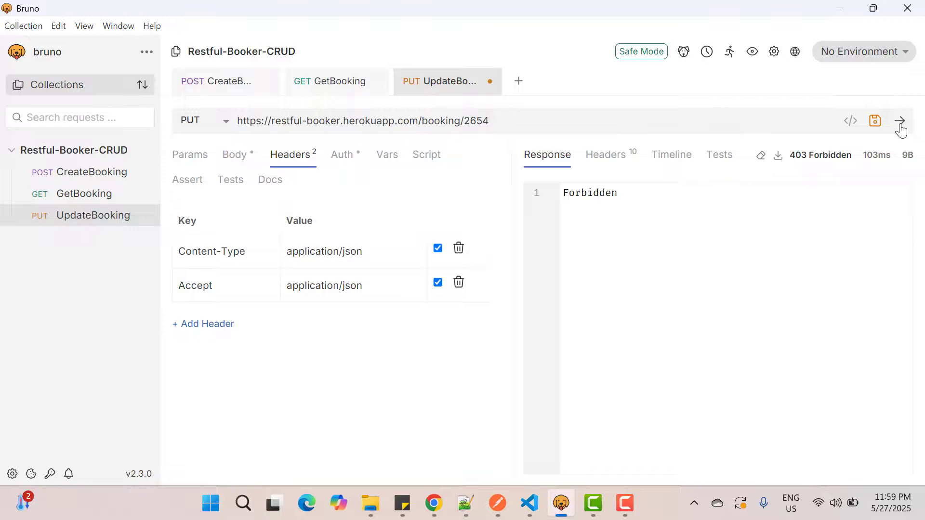
click(874, 123)
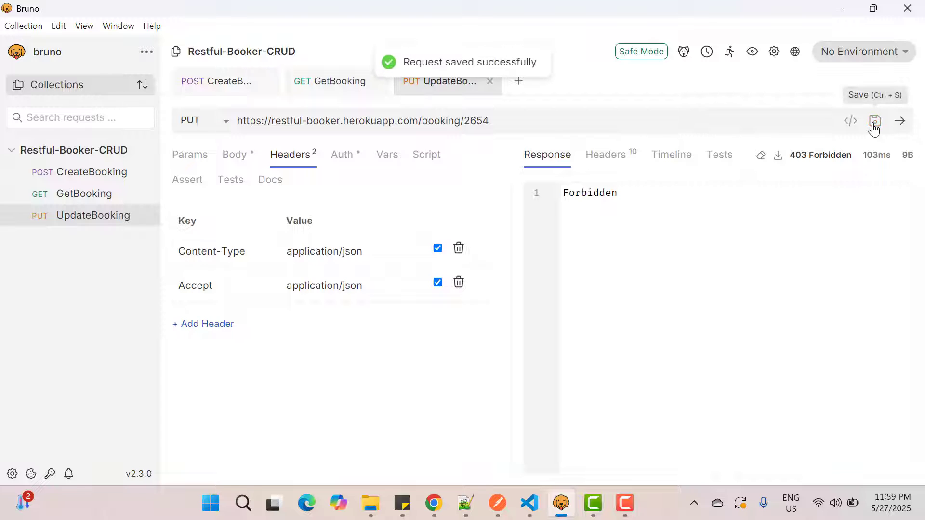
key(alt+Tab)
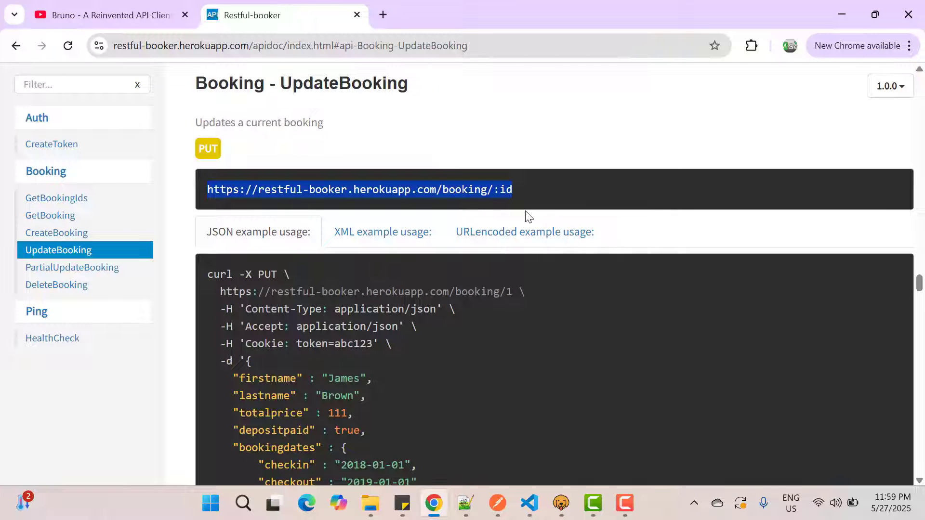
Step: Examine the Cookie token header in the UpdateBooking example and the CreateToken documentation's method, URL and body
scroll(491, 311, down, 1)
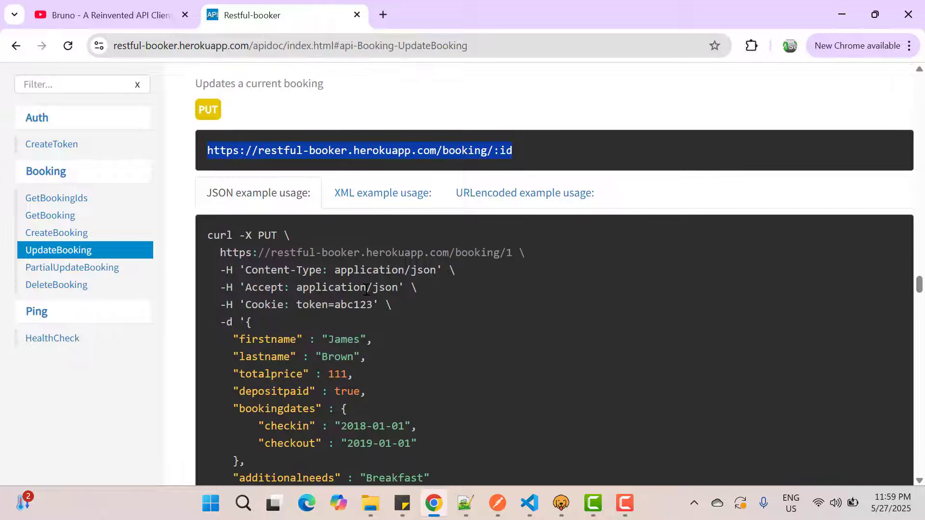
click(250, 306)
drag(250, 306, 371, 307)
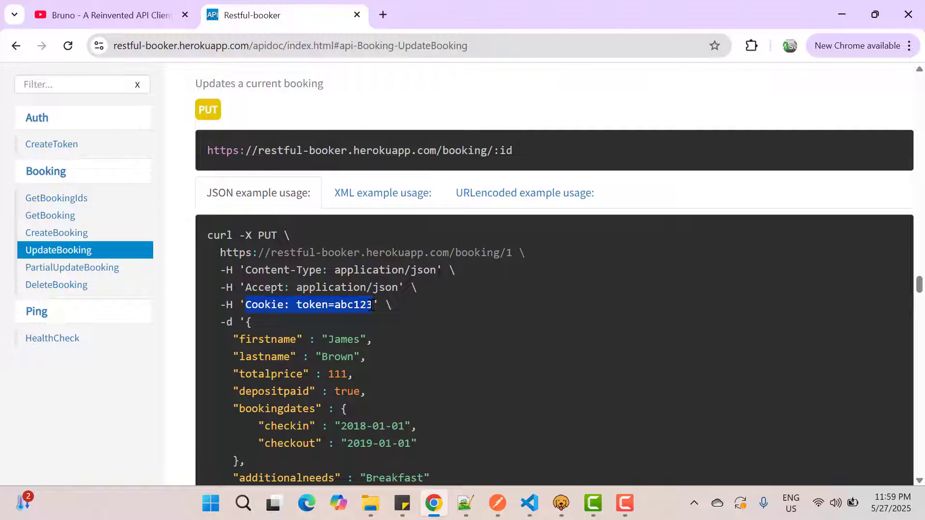
click(62, 144)
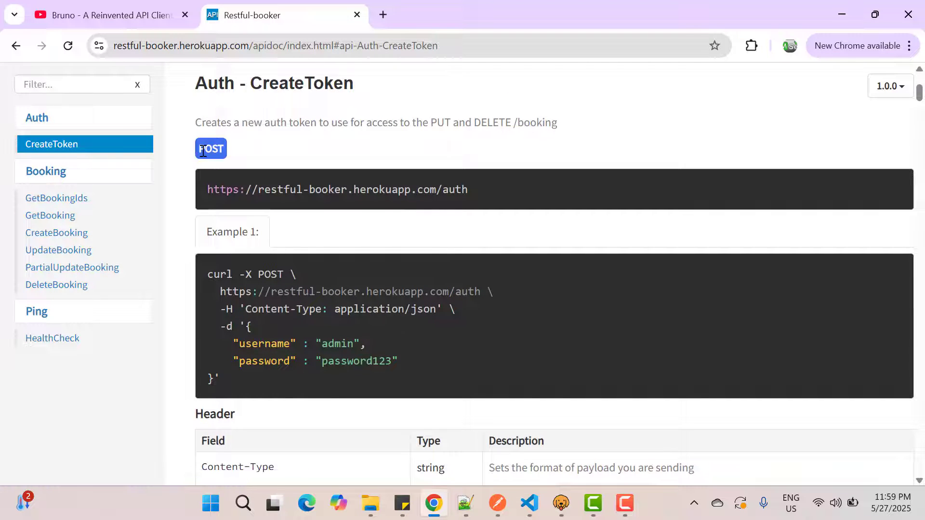
double_click(353, 189)
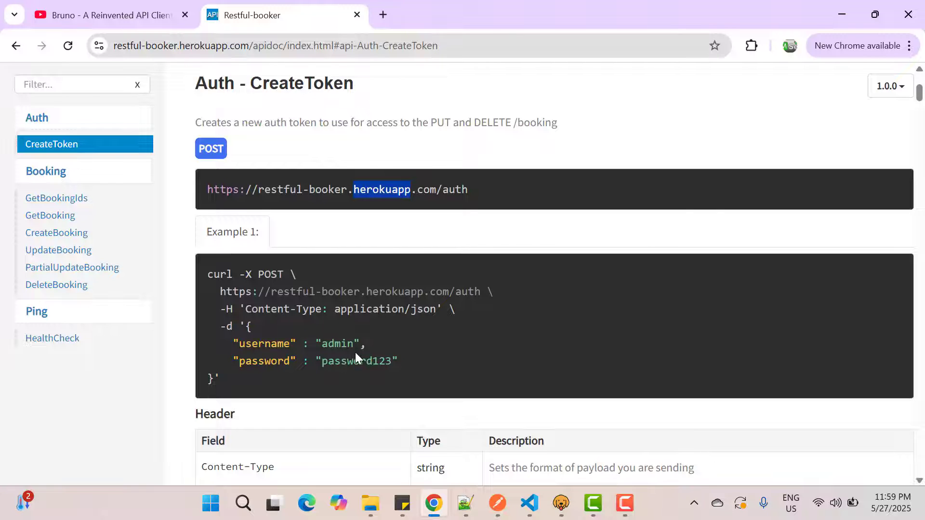
scroll(354, 354, down, 1)
scroll(356, 357, up, 1)
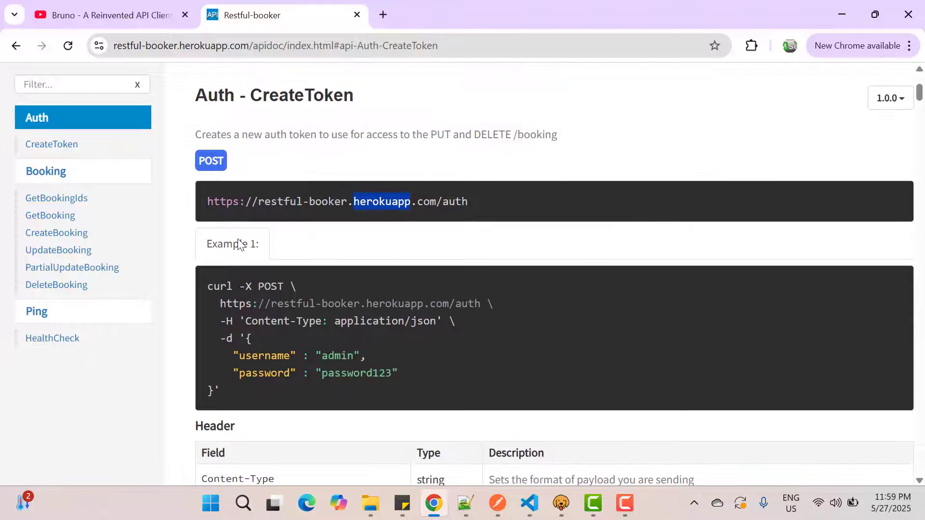
Step: Copy the CreateToken URL and use it in Bruno to create a POST request named Token in the Restful-Booker-CRUD collection
drag(206, 201, 469, 202)
key(ctrl+c)
key(alt+Tab)
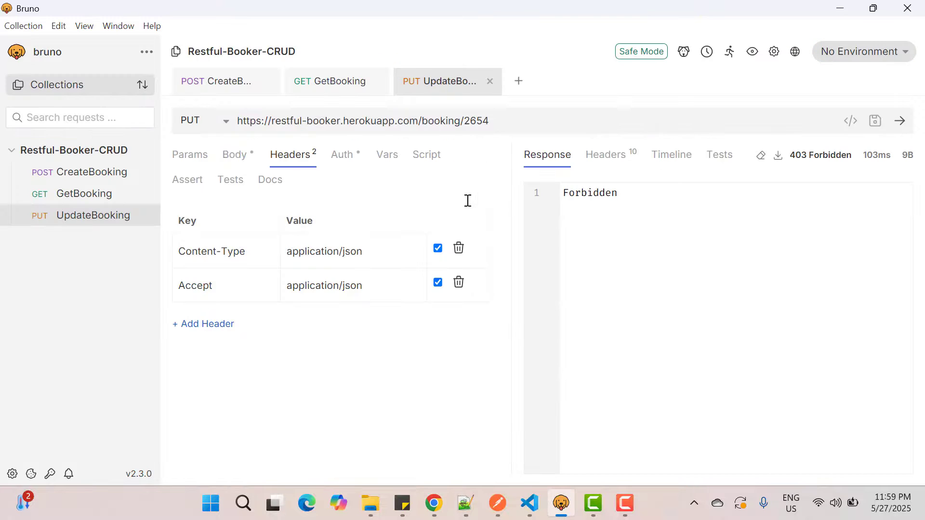
click(147, 151)
click(114, 175)
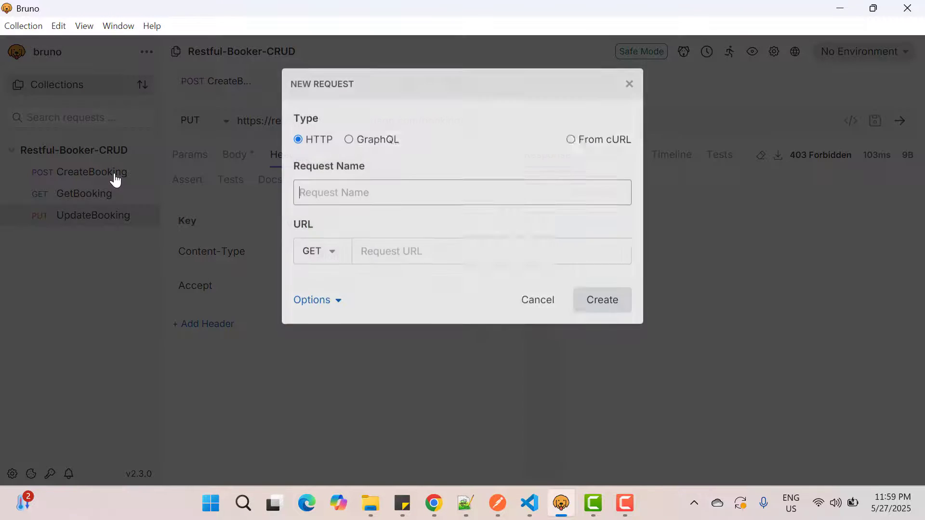
text(Token)
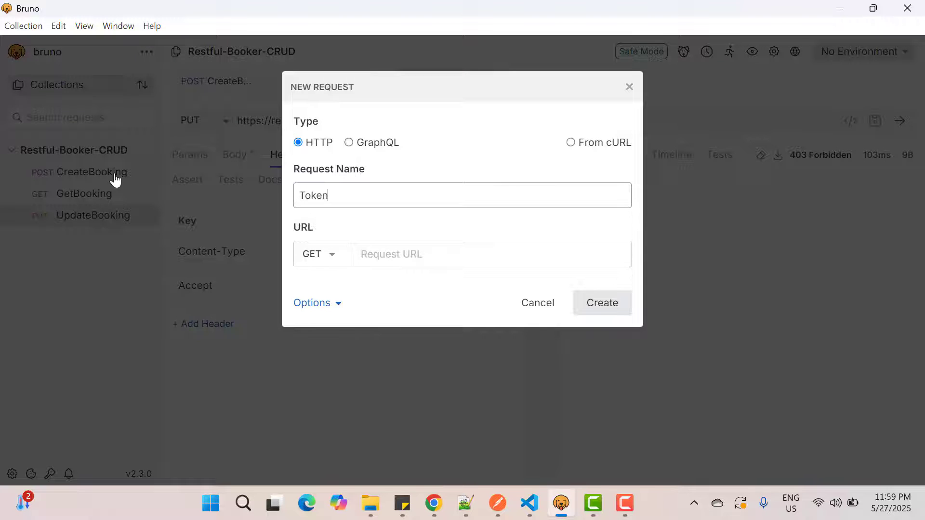
click(328, 254)
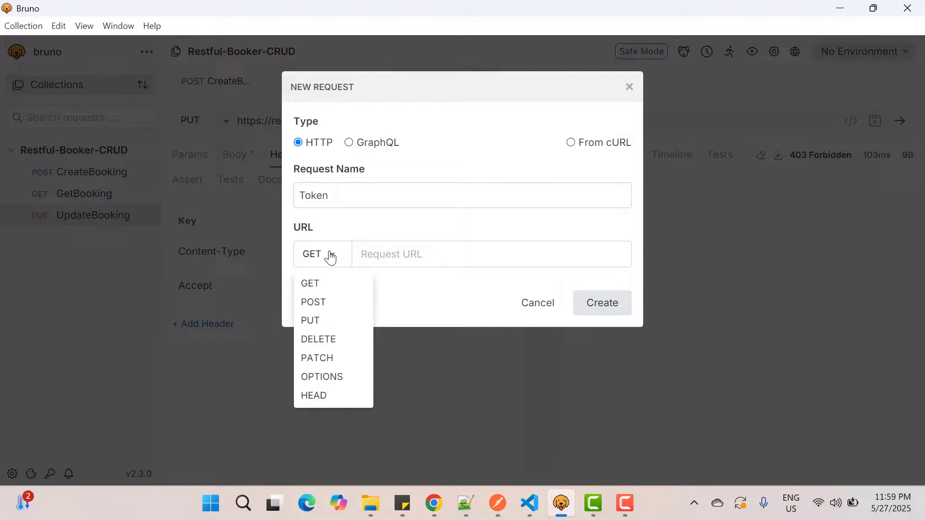
click(320, 302)
key(ctrl+v)
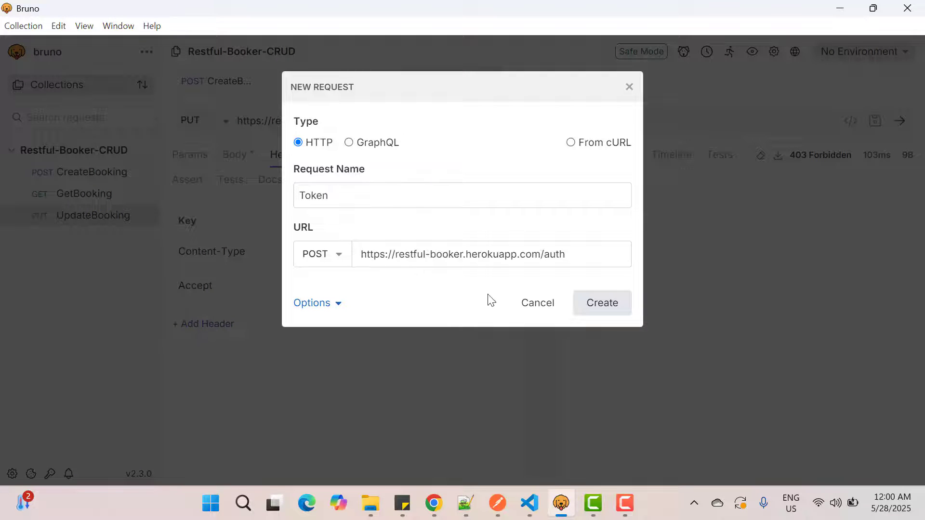
click(600, 304)
Step: Set the Token request's body type to JSON and paste in the username and password body copied from the CreateToken example in Chrome
click(241, 158)
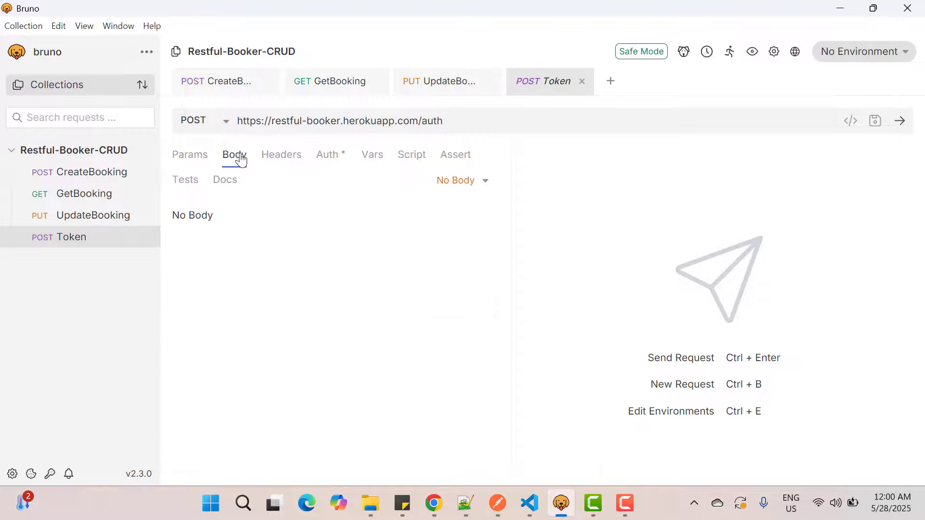
key(alt+Tab)
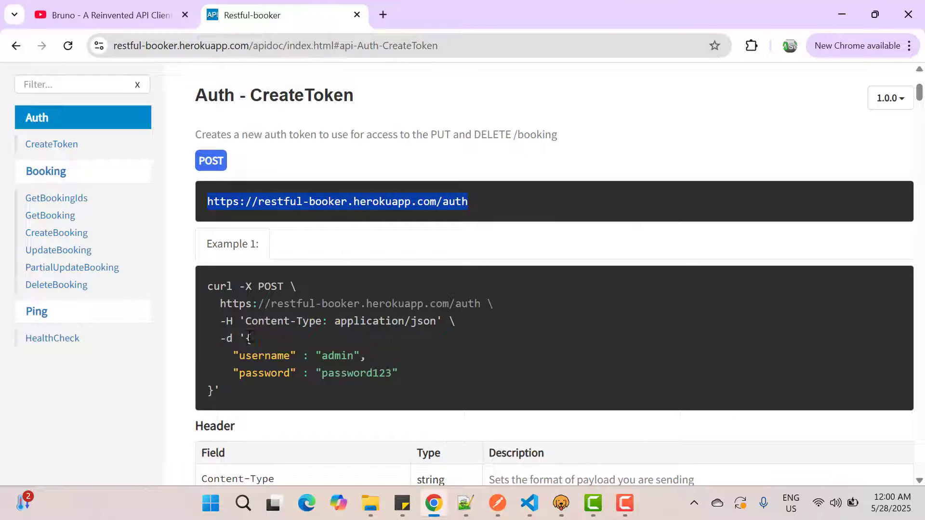
drag(247, 338, 214, 389)
key(ctrl+c)
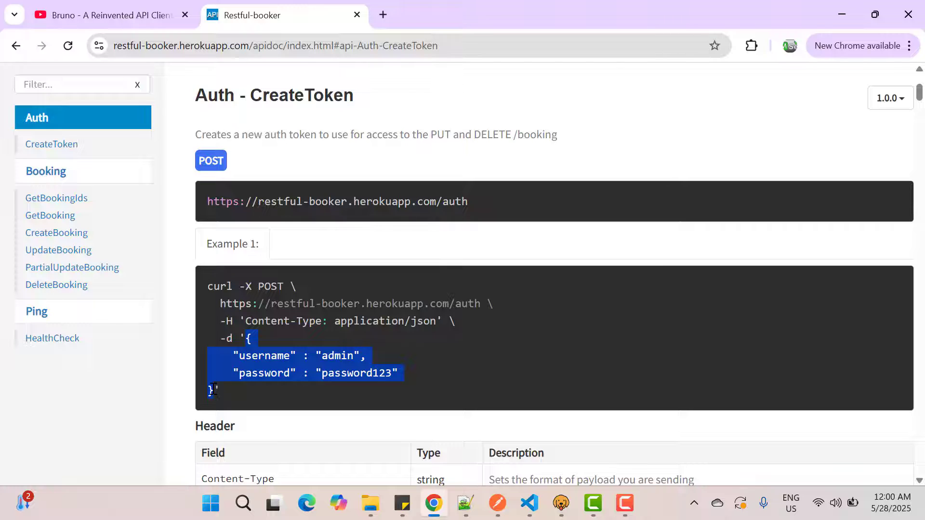
key(alt+Tab)
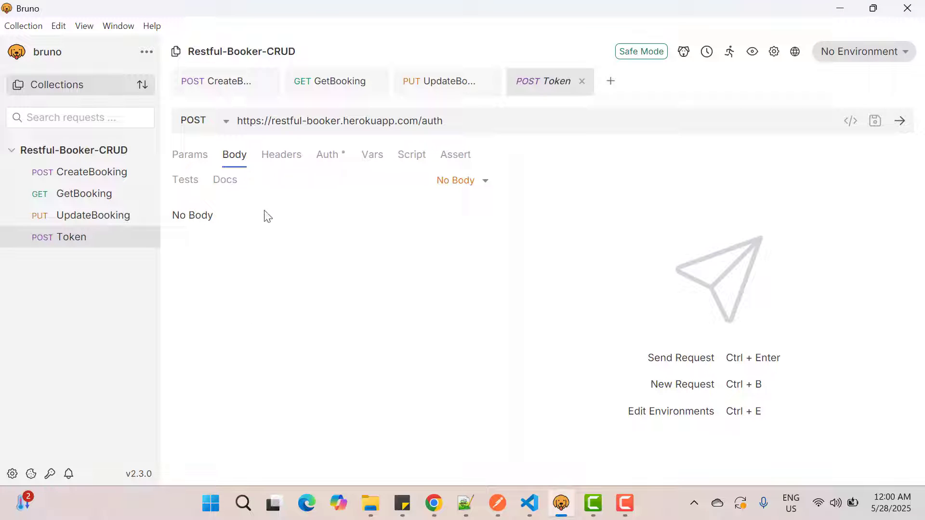
click(460, 187)
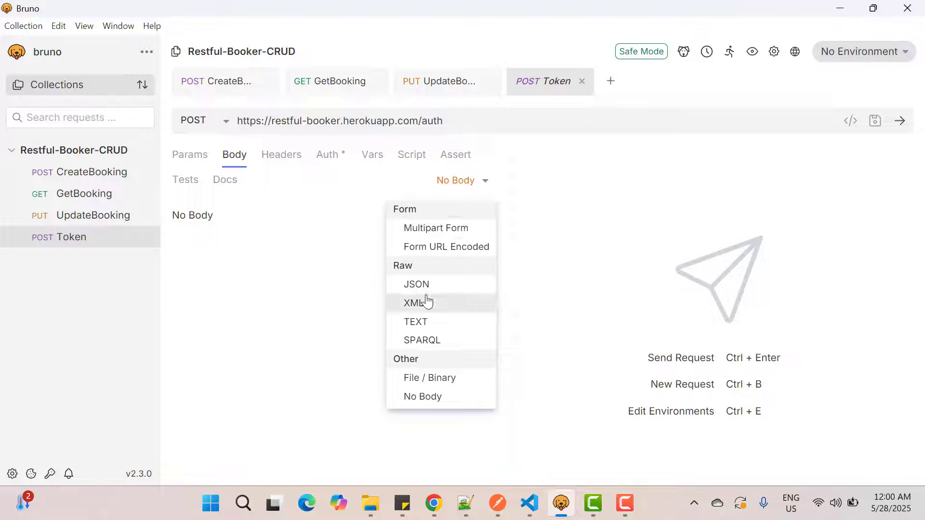
click(416, 285)
key(ctrl+v)
Step: Add a Content-Type header with value application/json to the Token request, then save and send it
click(285, 155)
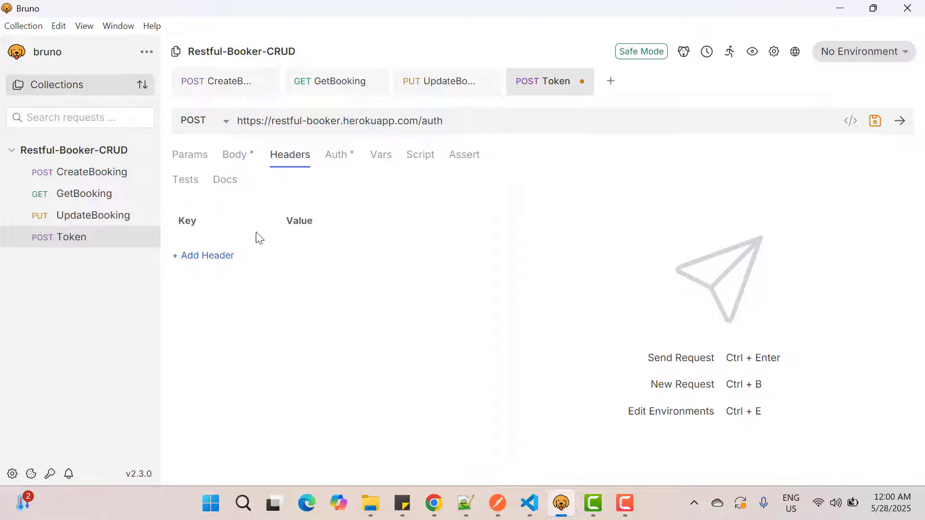
click(214, 259)
text(Content-Type)
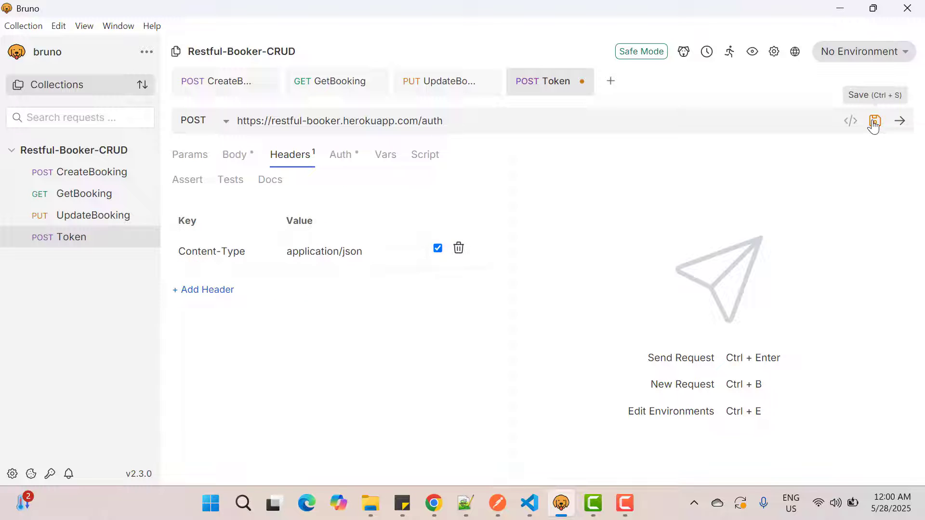
click(874, 121)
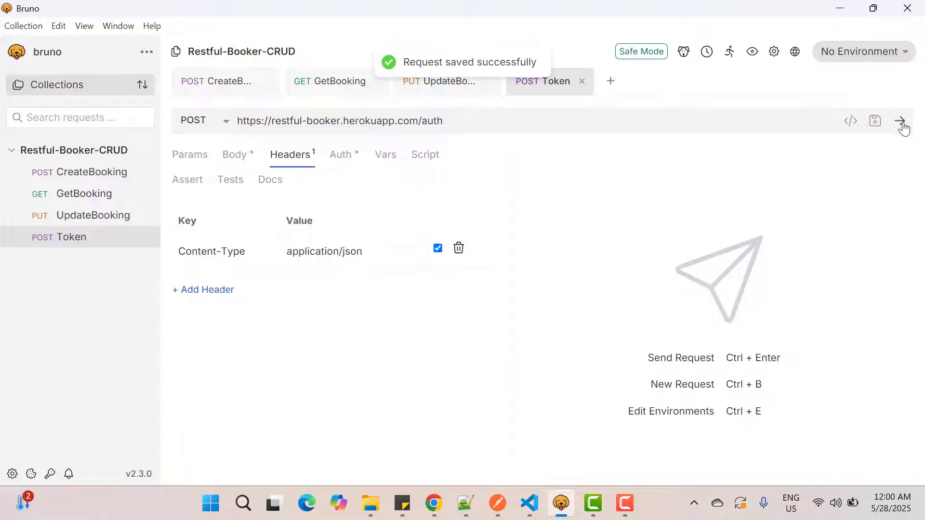
click(902, 124)
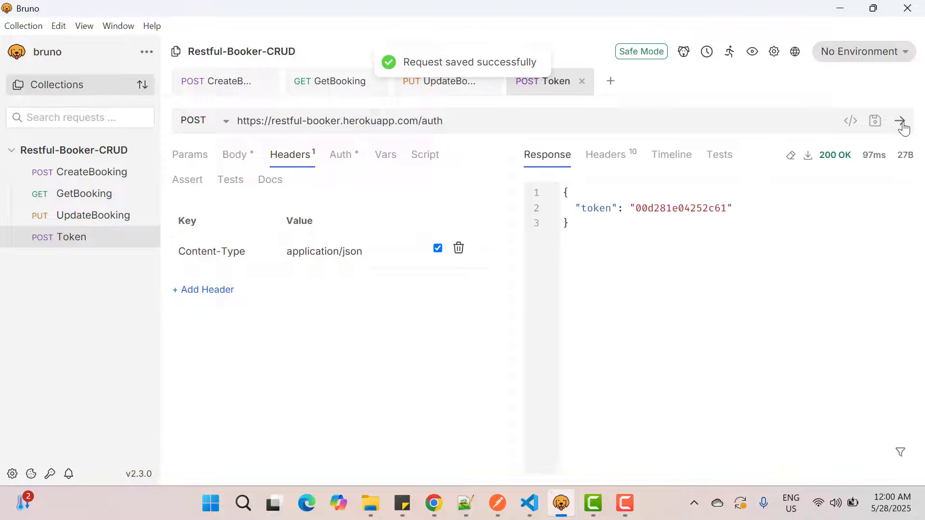
Step: Copy the token value from the Token response and check the Cookie header format in the UpdateBooking documentation in Chrome
double_click(663, 207)
key(ctrl+c)
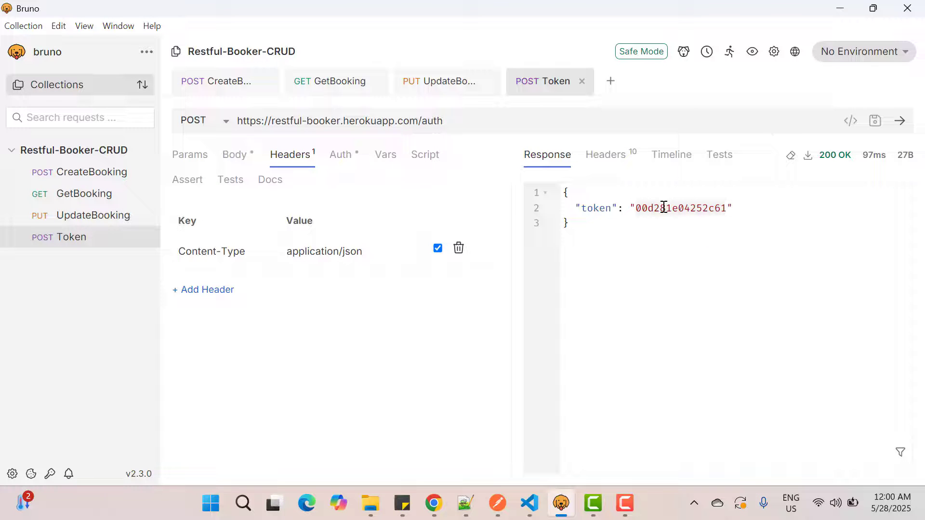
click(432, 90)
click(295, 162)
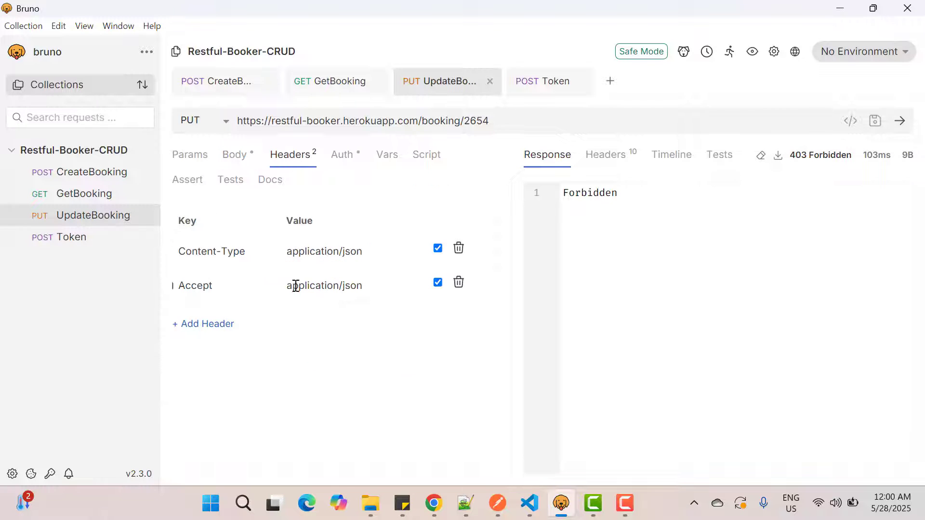
key(alt+Tab)
click(67, 250)
scroll(392, 355, down, 1)
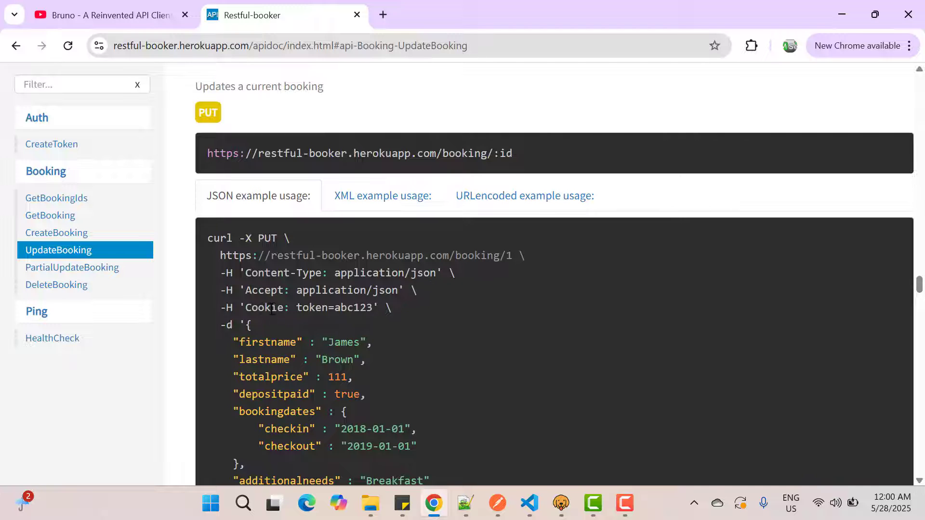
key(alt+Tab)
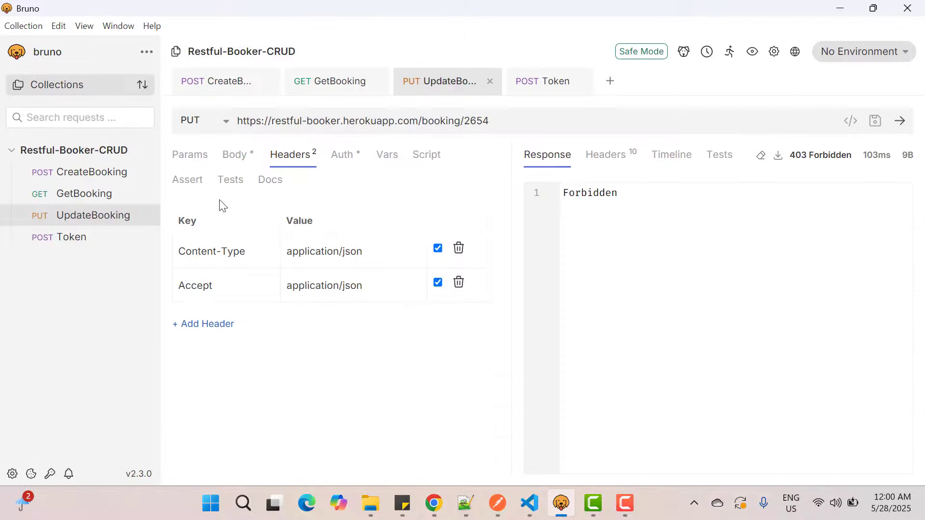
Step: Add a Cookie header to the UpdateBooking request in Bruno, with token= followed by the copied token as its value
click(203, 326)
click(196, 318)
text(C)
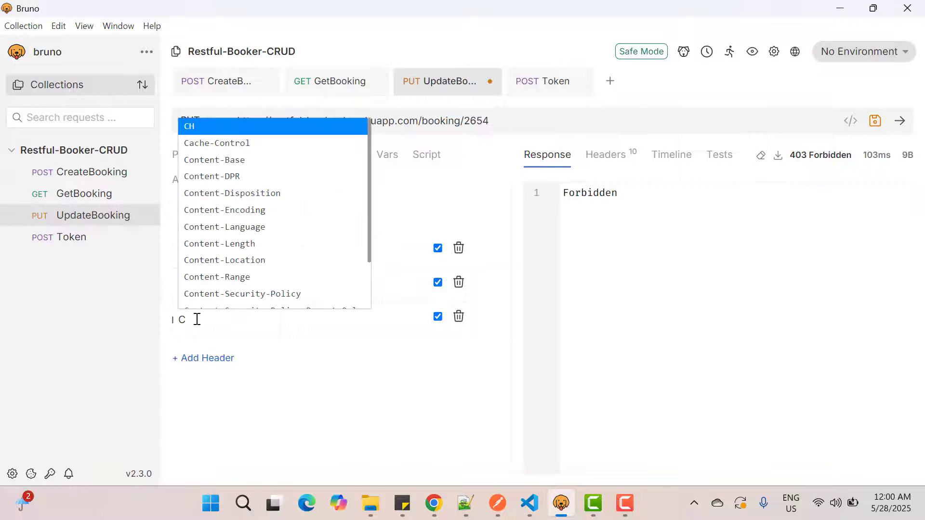
text(ookie)
key(alt+Tab)
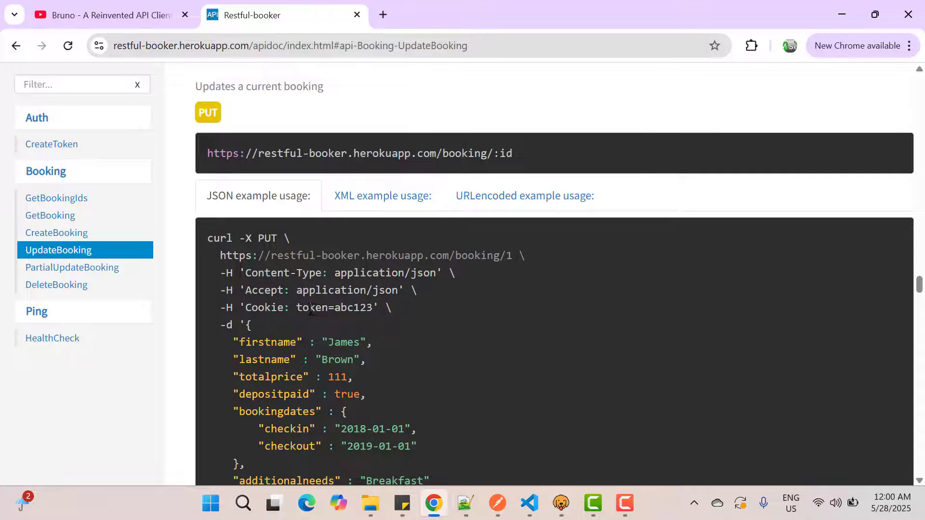
key(alt+Tab)
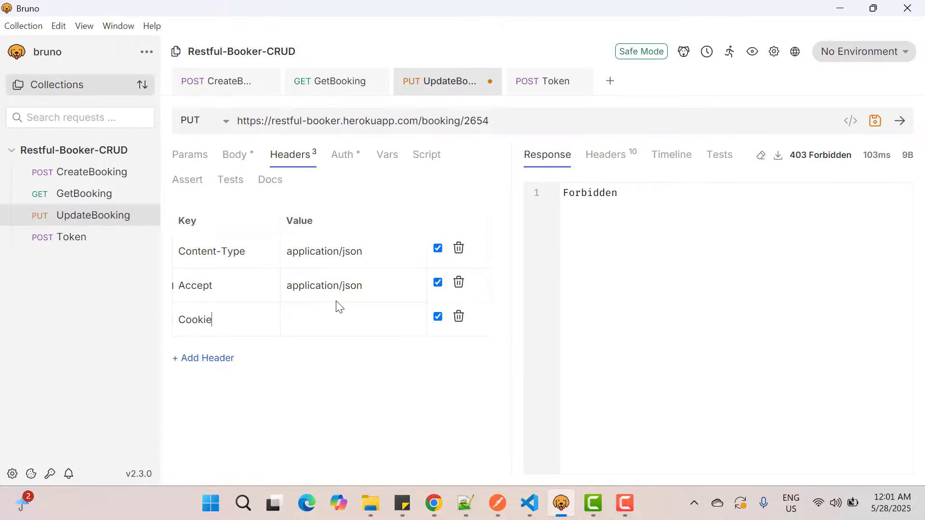
click(314, 320)
text(token=)
key(ctrl+v)
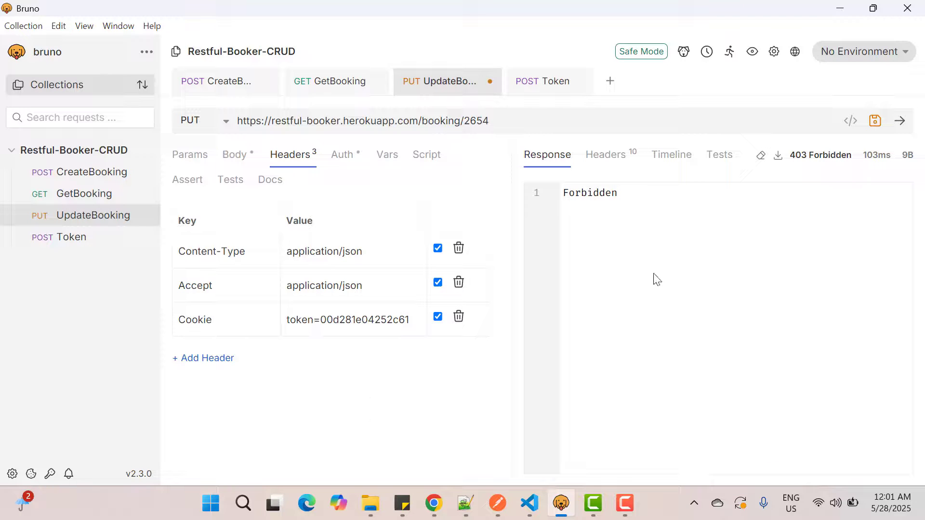
Step: Send the UpdateBooking request and fetch booking 2654 with GetBooking to check the change
click(900, 121)
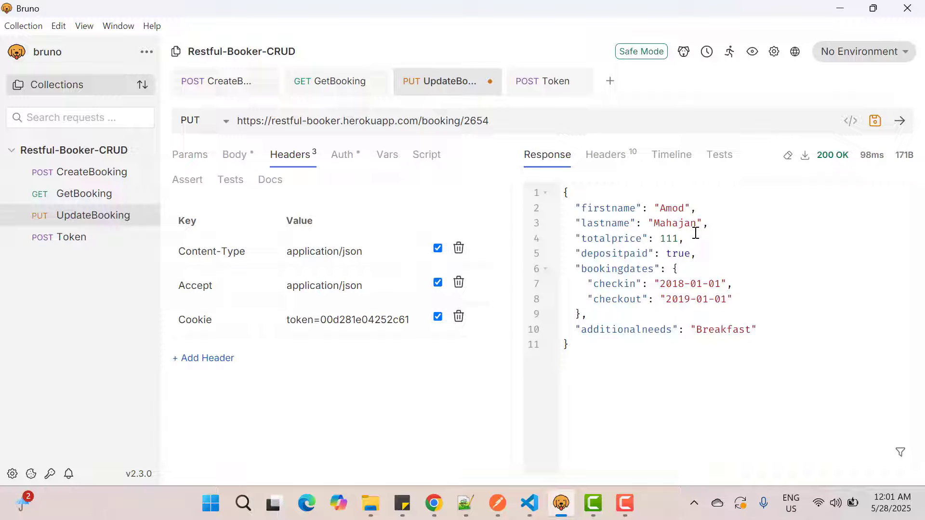
click(337, 82)
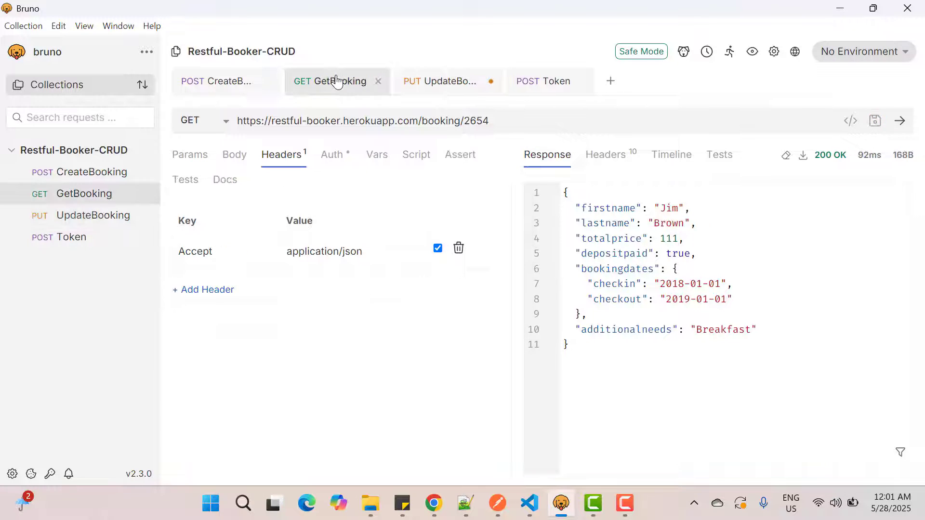
click(898, 124)
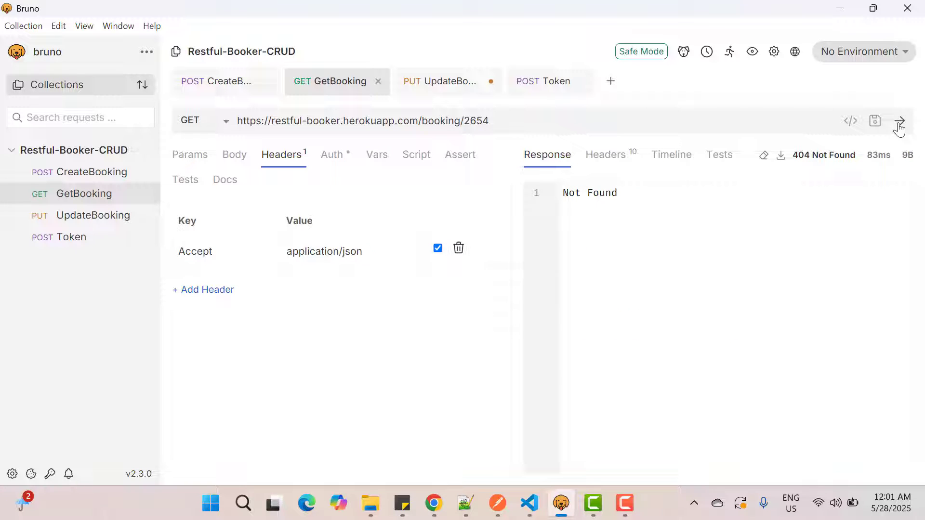
click(458, 86)
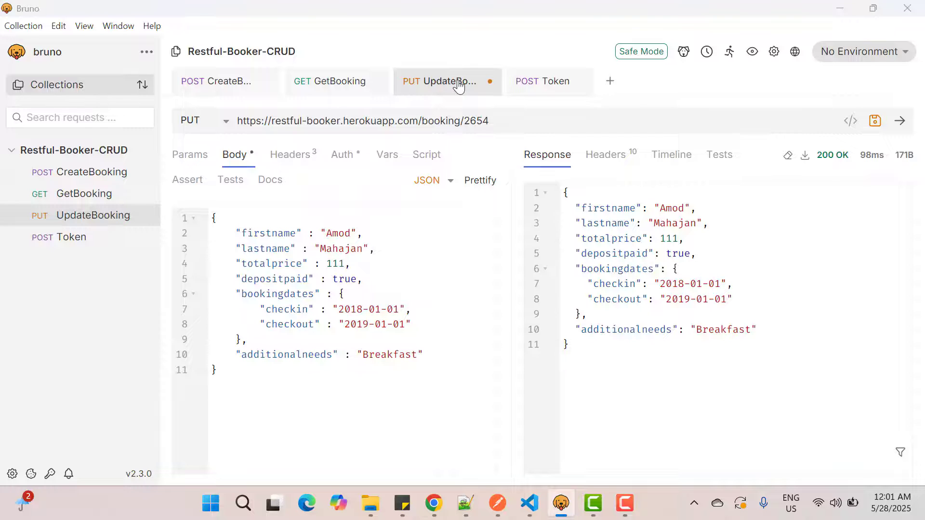
Step: Copy the PATCH URL from the PartialUpdateBooking documentation in Chrome and return to Bruno
key(alt+Tab)
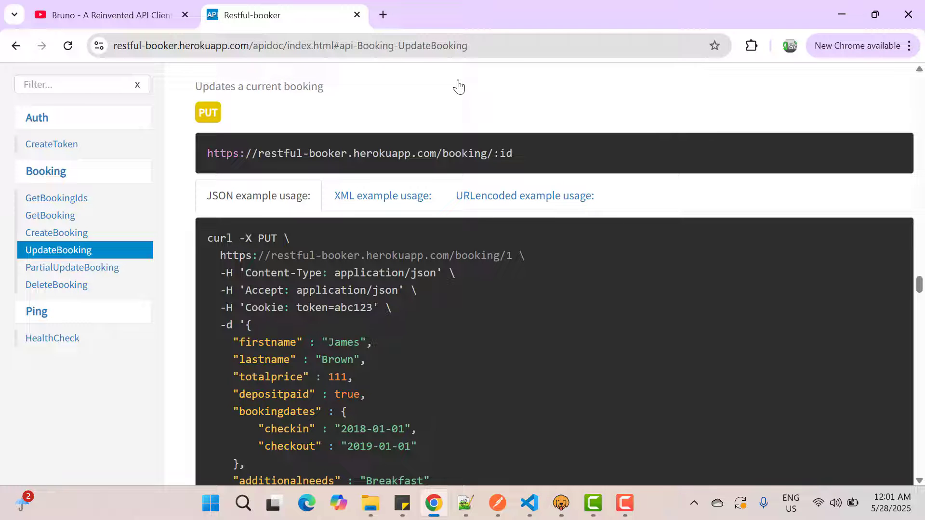
click(91, 273)
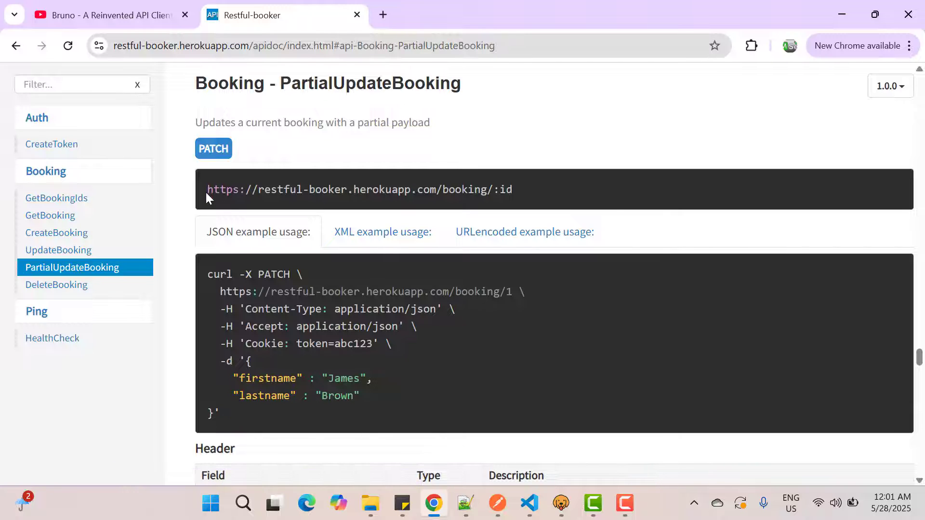
drag(206, 191, 521, 188)
key(ctrl+c)
key(alt+Tab)
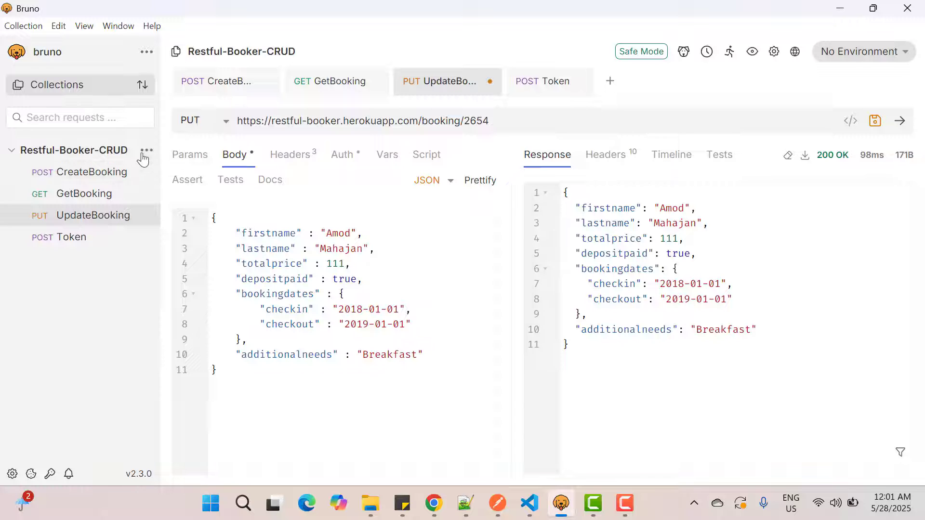
Step: Create a PATCH request named PartialUpdate in the Restful-Booker-CRUD collection with the copied URL, replacing :id with 2654
click(146, 151)
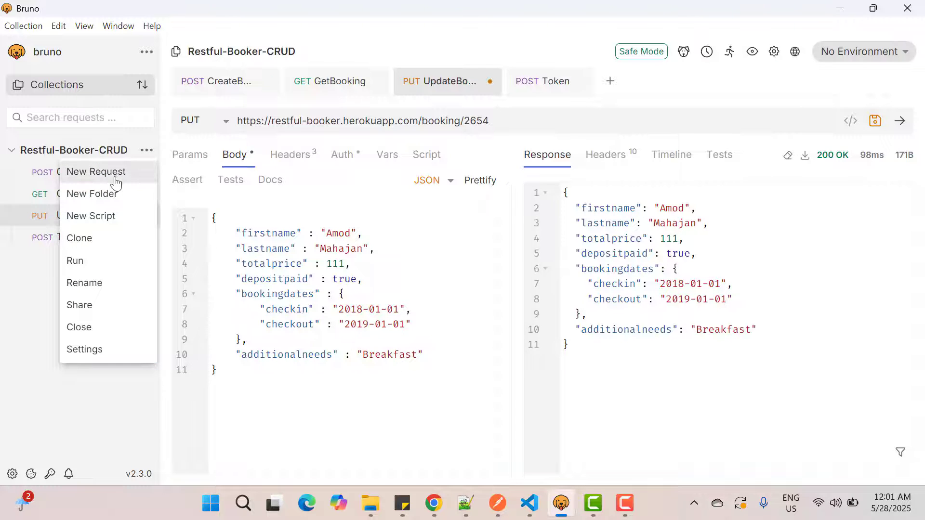
click(115, 182)
text(PartialU)
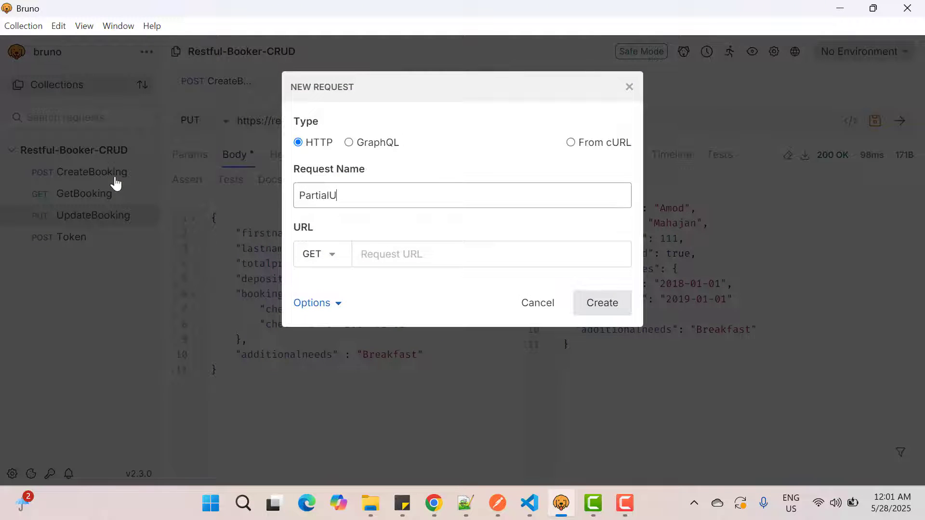
text(pdate)
click(322, 253)
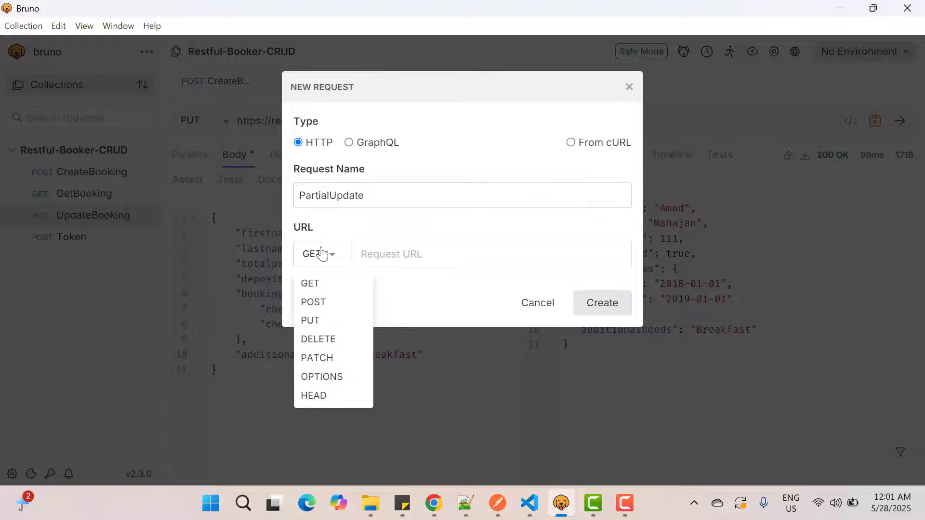
click(327, 358)
key(ctrl+v)
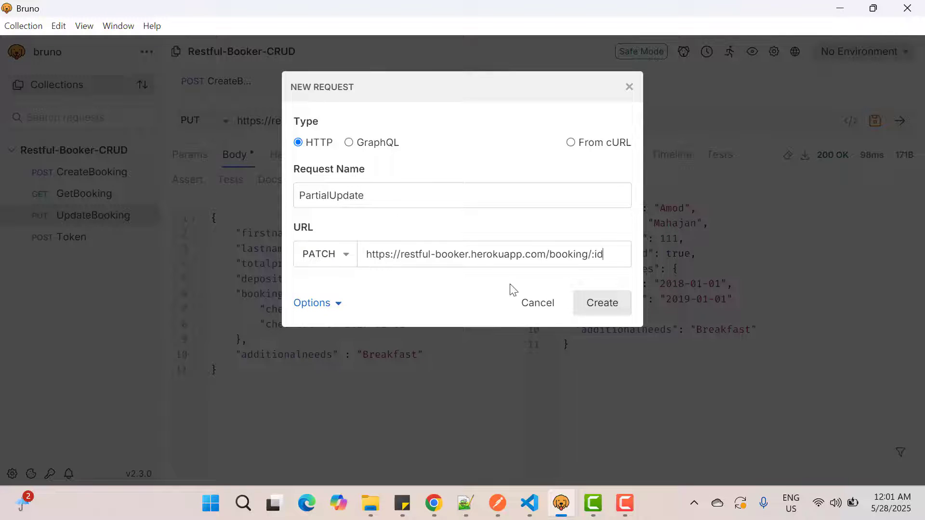
click(600, 308)
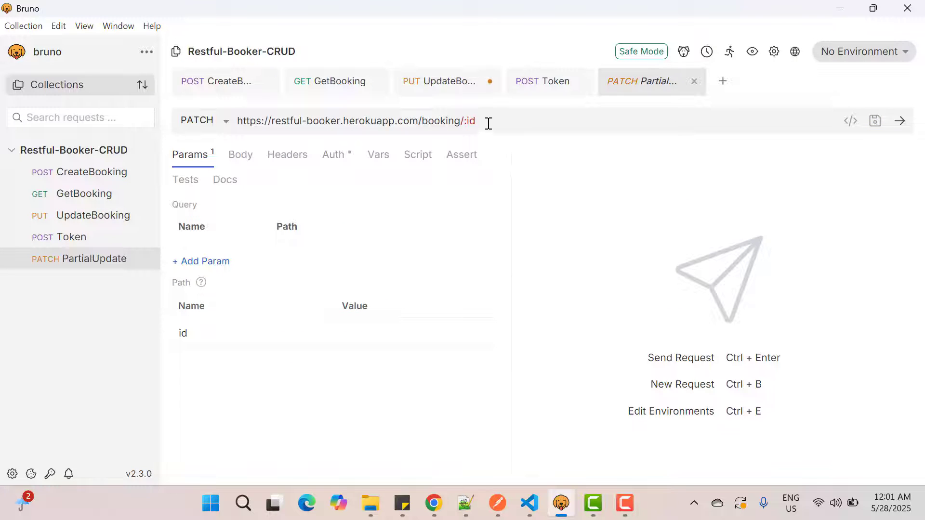
key(BackSpace)
key(BackSpace)
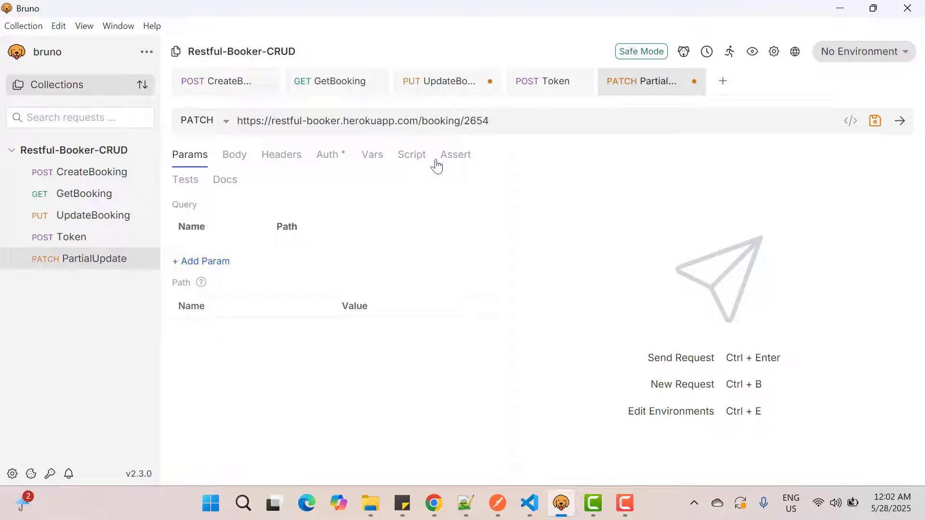
Step: Copy the example JSON body from the PartialUpdateBooking documentation in Chrome and return to Bruno
click(282, 155)
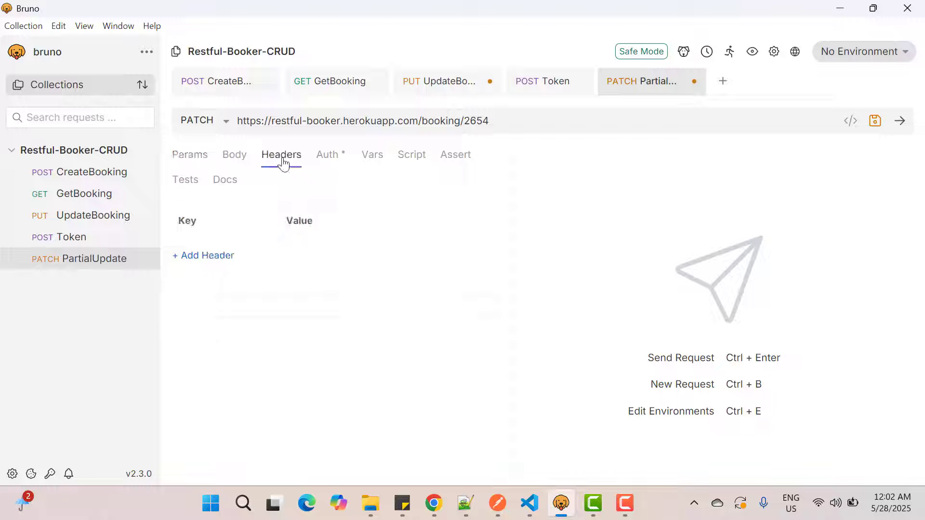
key(alt+Tab)
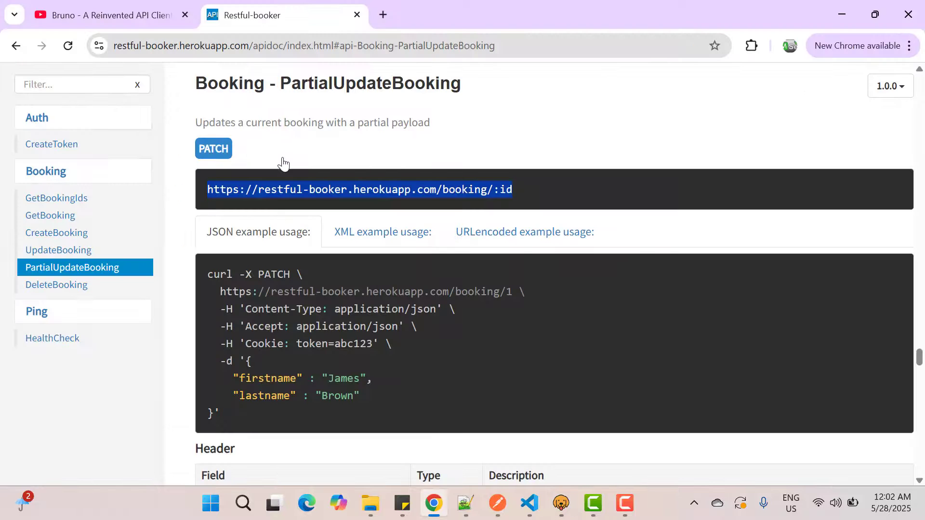
scroll(323, 305, down, 1)
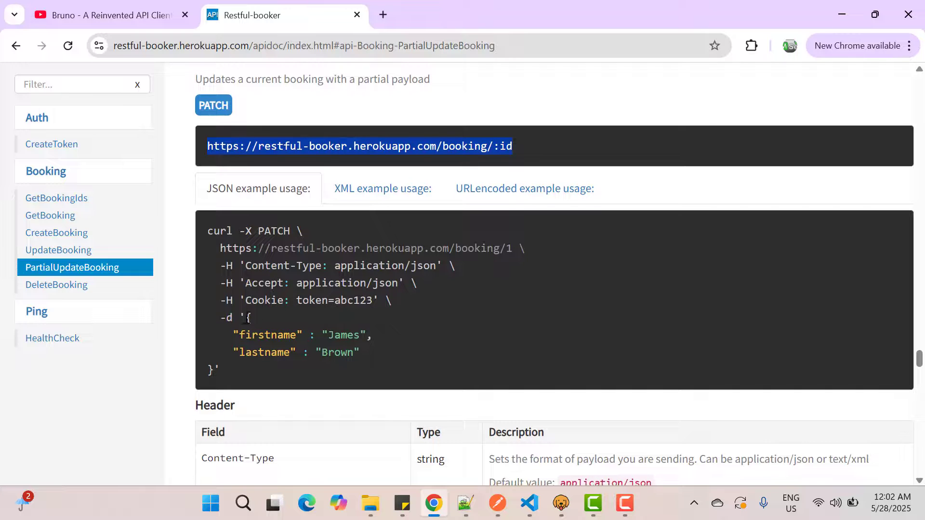
drag(247, 318, 216, 369)
key(ctrl+c)
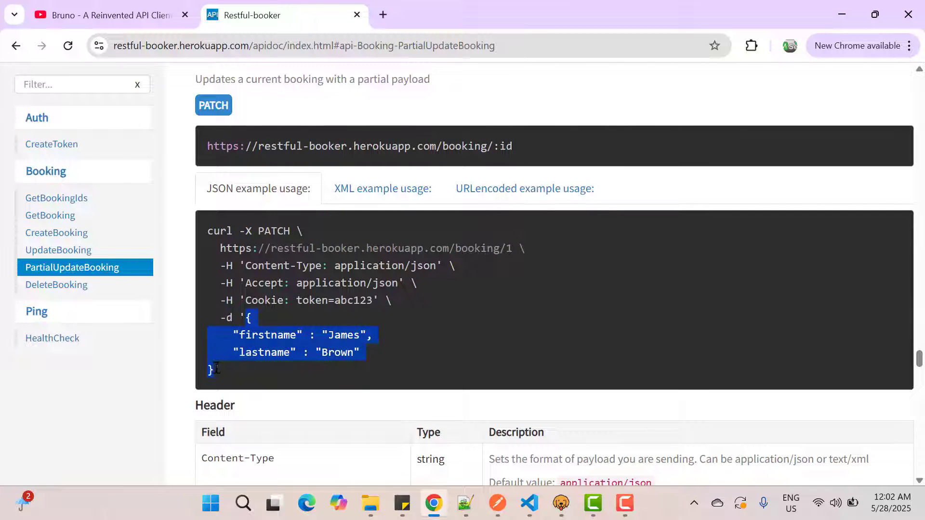
key(alt+Tab)
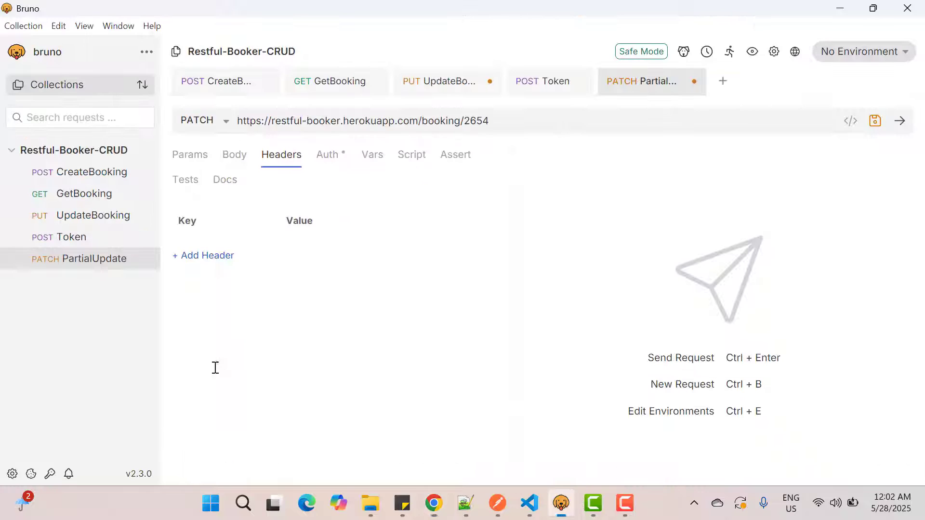
Step: Set the PartialUpdate request's body type to JSON and paste the copied firstname and lastname payload
click(230, 164)
click(464, 185)
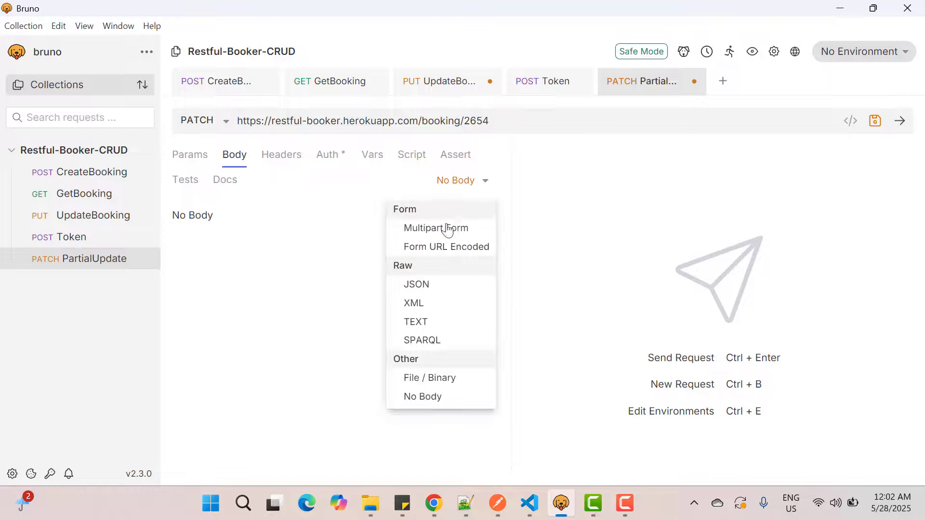
click(417, 284)
key(ctrl+v)
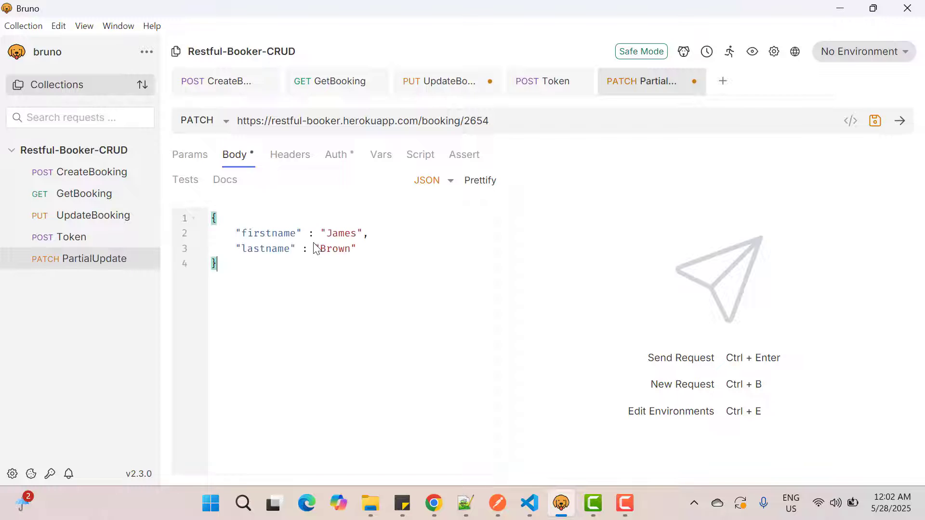
Step: Add a Content-Type header with the value application/json to the PartialUpdate request
click(288, 157)
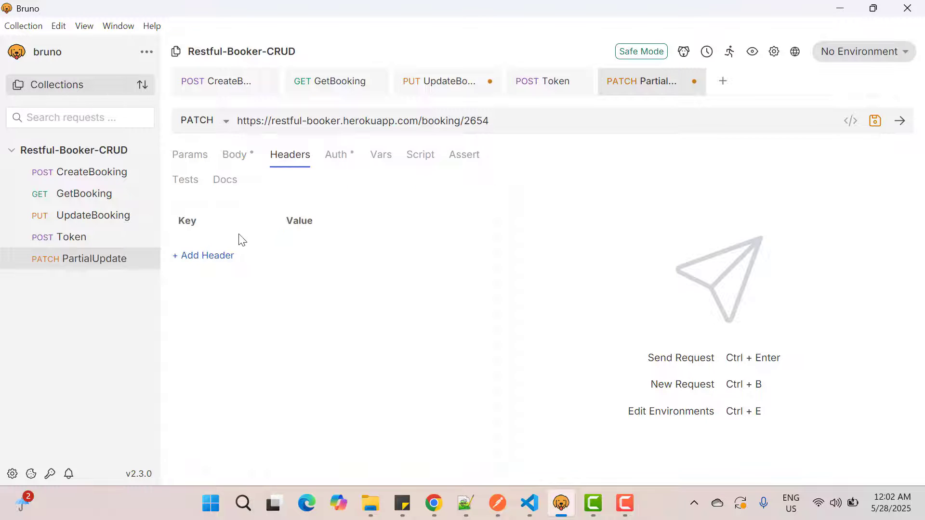
click(218, 256)
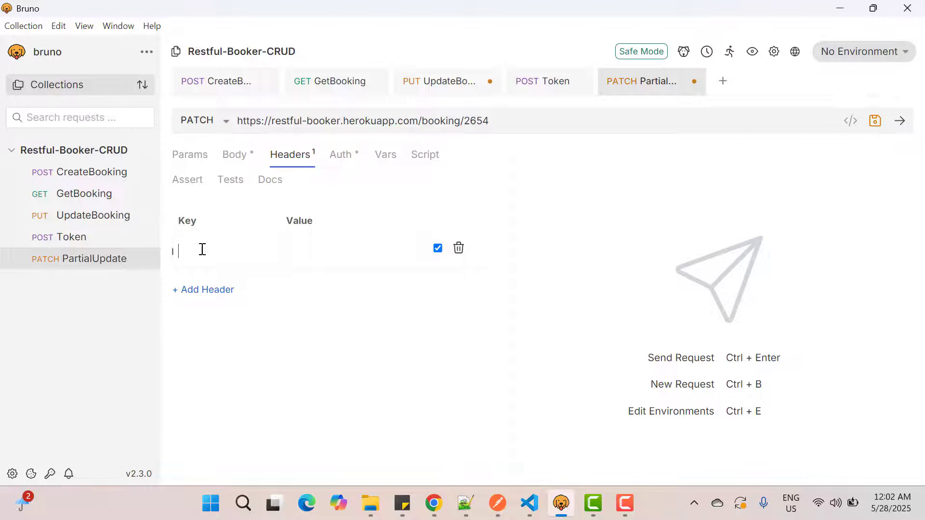
text(Co)
click(231, 438)
click(303, 243)
text(app)
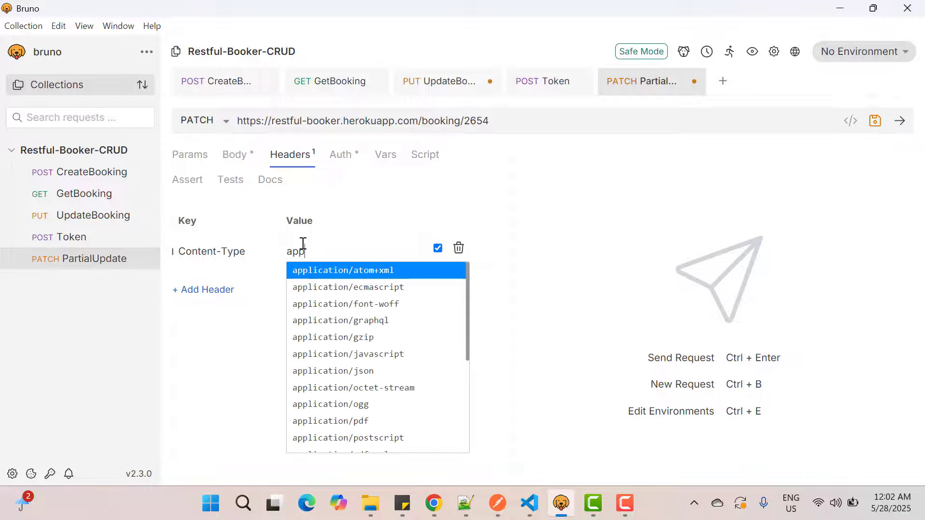
click(362, 374)
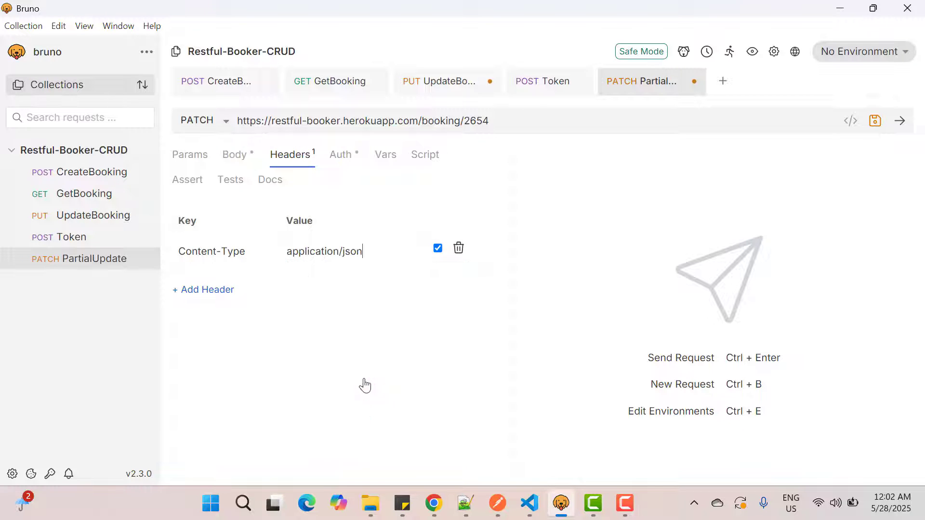
Step: Add an Accept header with the value application/json to the PartialUpdate request
click(195, 289)
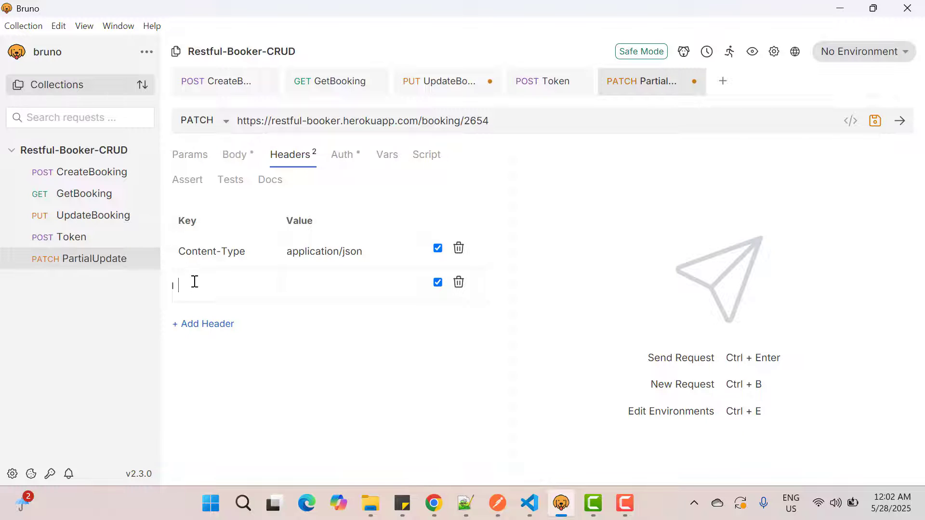
text(Acc)
key(Return)
key(Tab)
text(app)
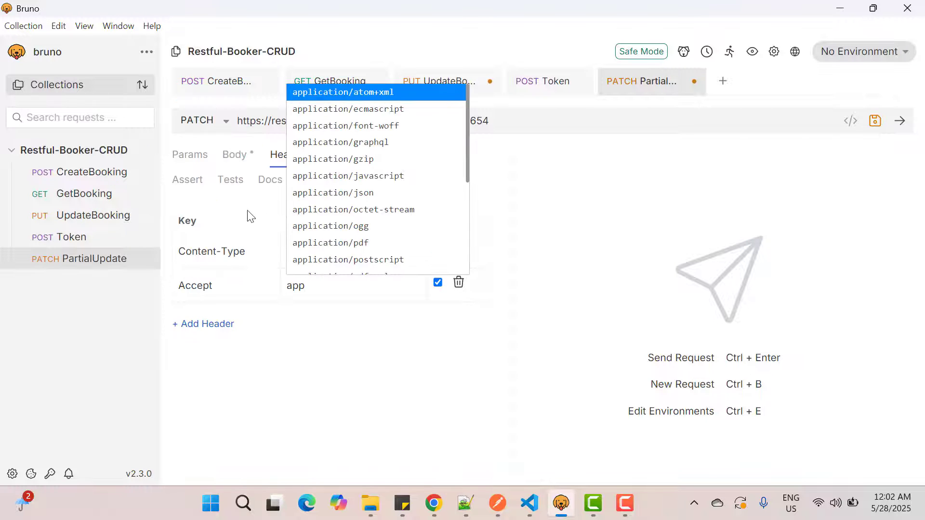
click(326, 193)
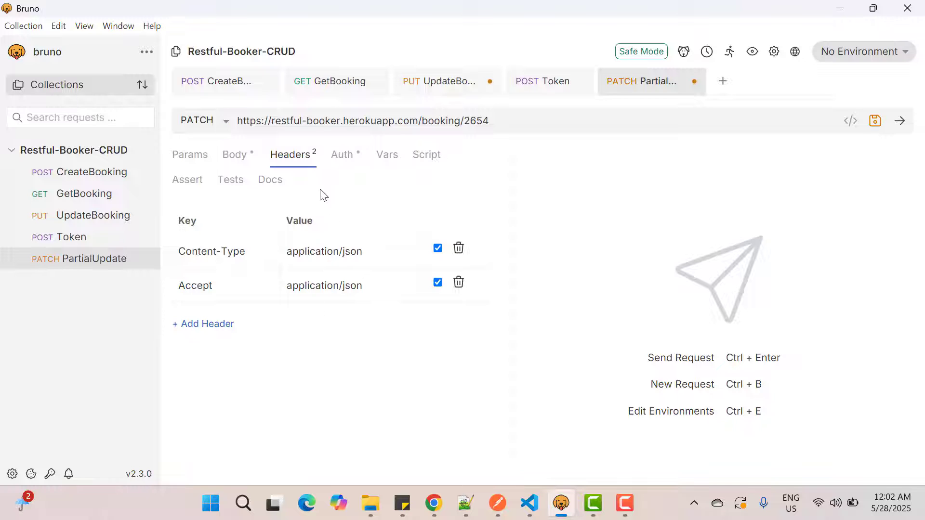
Step: Add a Cookie header to the PartialUpdate request, with token= followed by the token copied from the Token response
click(207, 324)
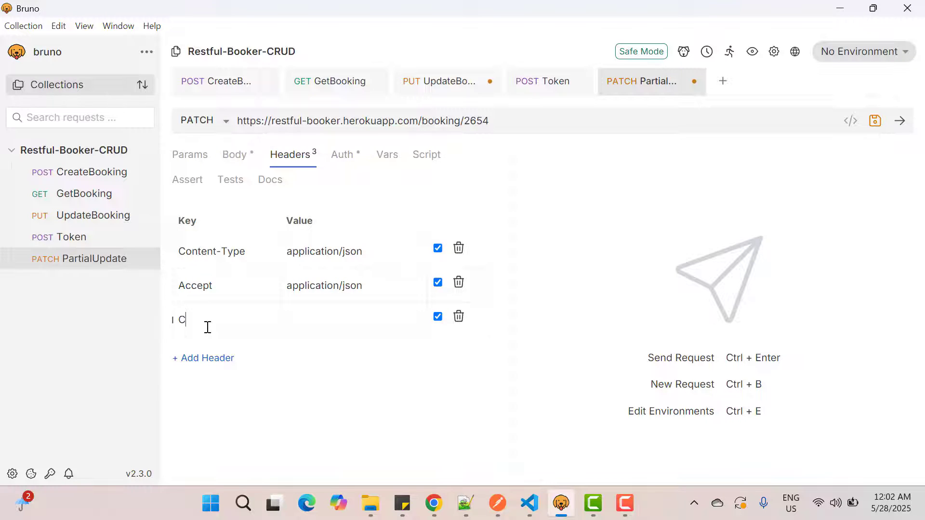
text(Coo)
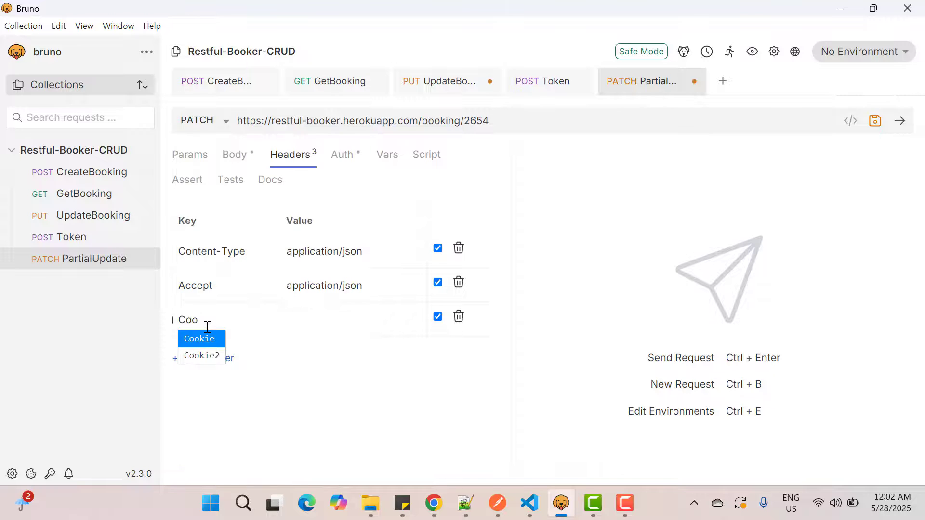
text(kie)
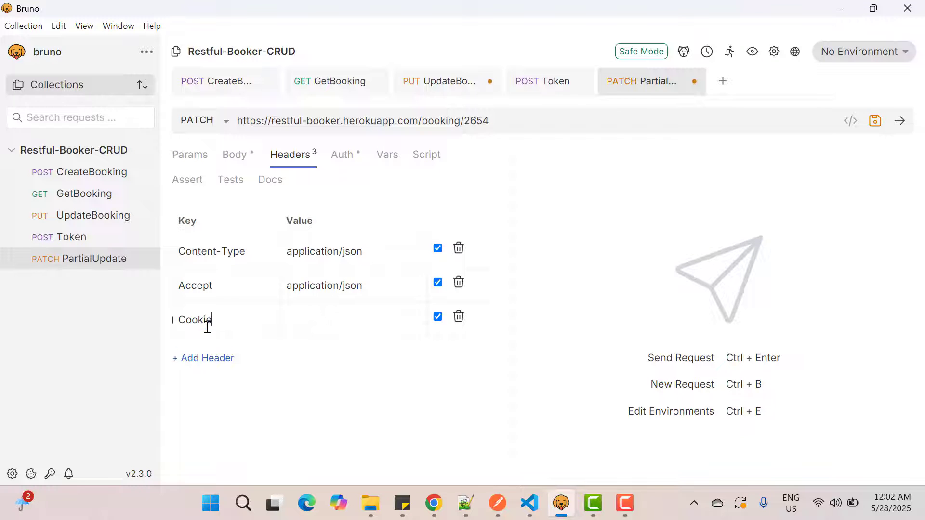
click(298, 320)
text(token=)
click(529, 83)
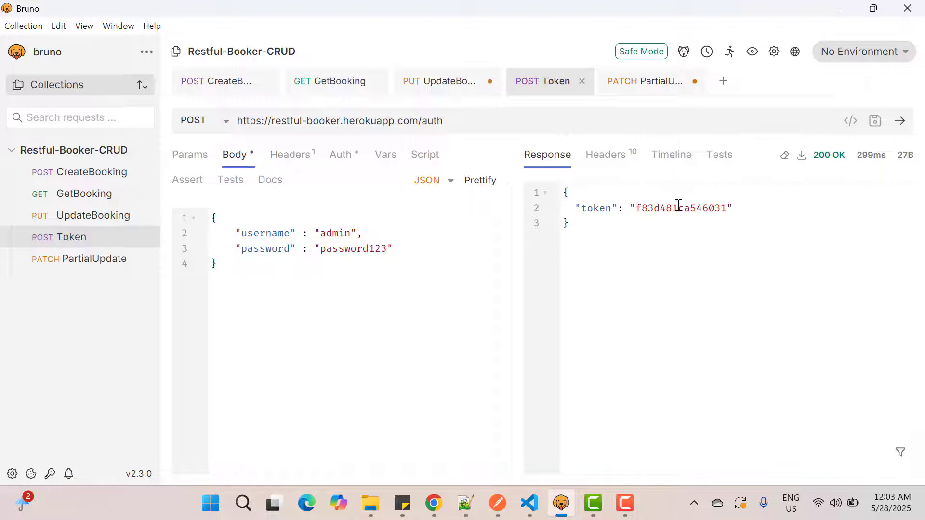
double_click(678, 207)
key(ctrl+c)
click(644, 89)
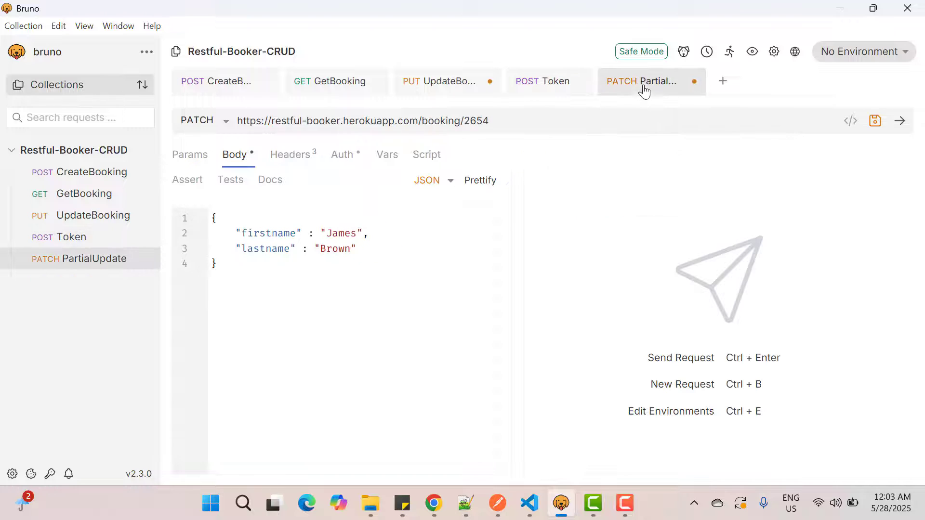
click(300, 159)
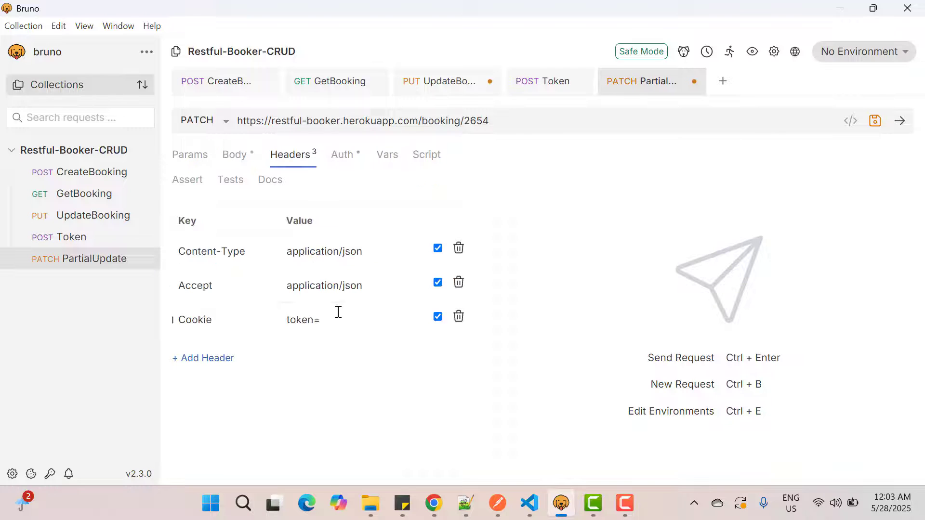
key(ctrl+v)
Step: Save the PartialUpdate request and send it for booking 2654
click(875, 121)
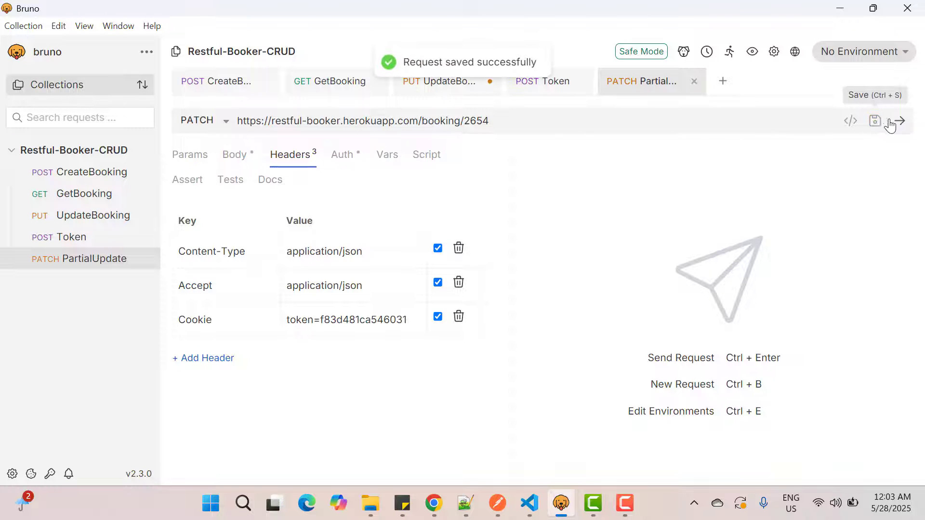
click(906, 122)
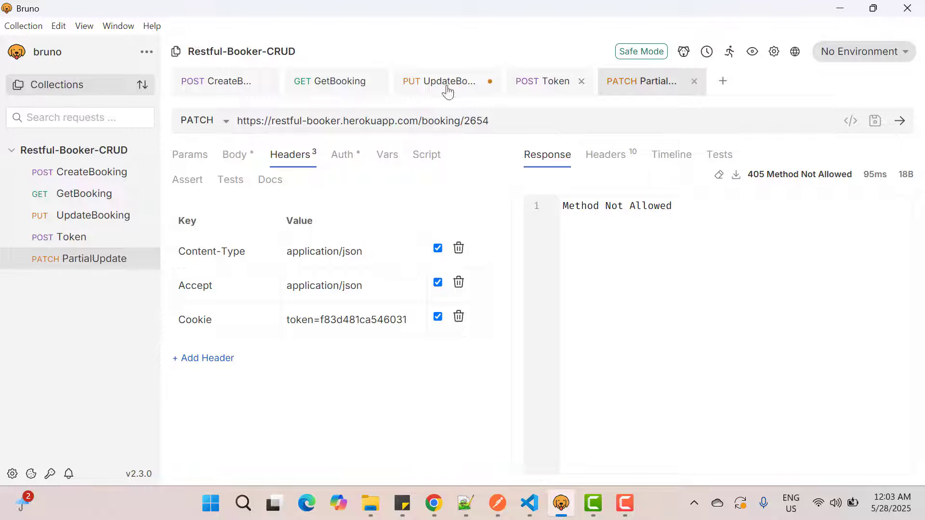
Step: Send the CreateBooking request to make a new booking and copy the booking id from its response
click(233, 87)
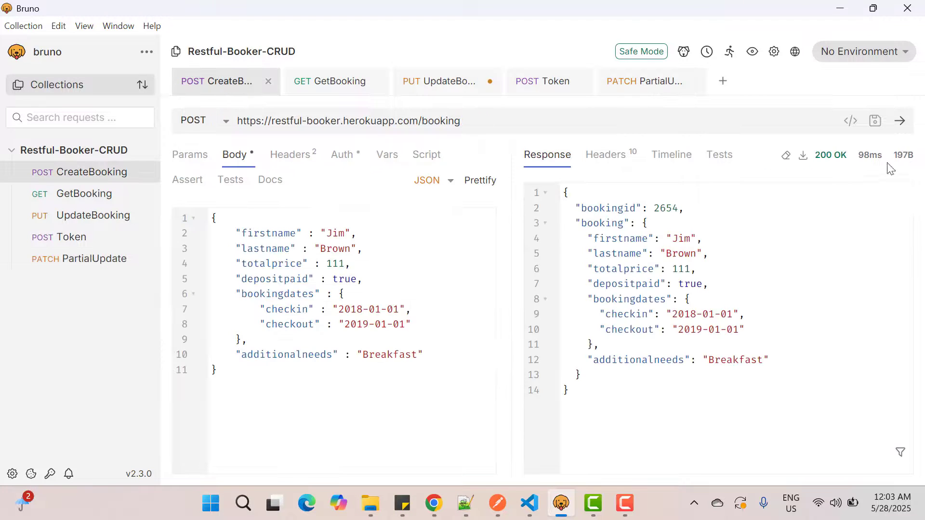
click(902, 126)
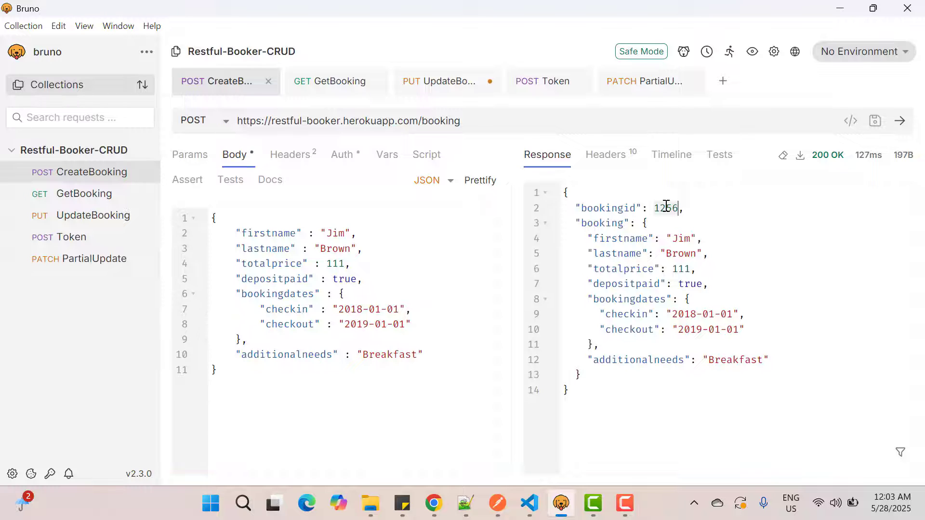
Step: Replace the booking id in the PartialUpdate URL with 1256 and send the request
click(643, 87)
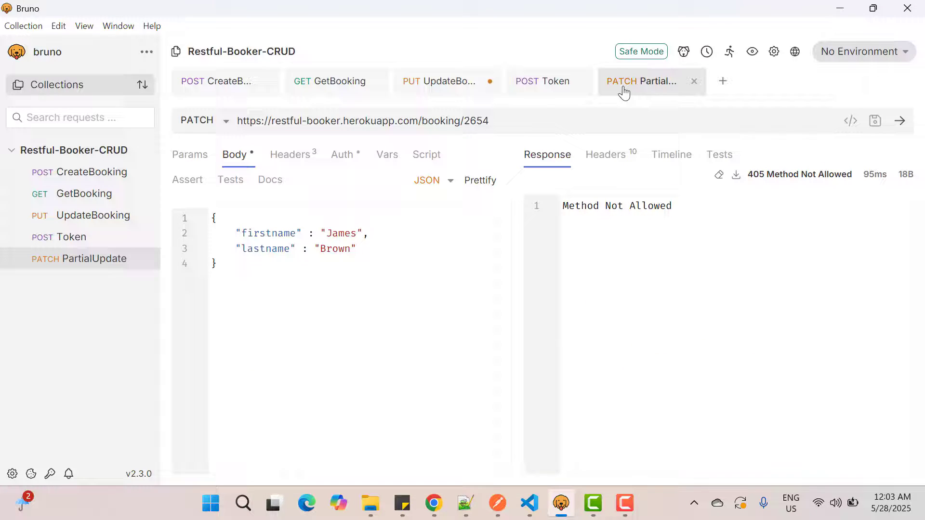
double_click(478, 120)
text(1256)
click(900, 125)
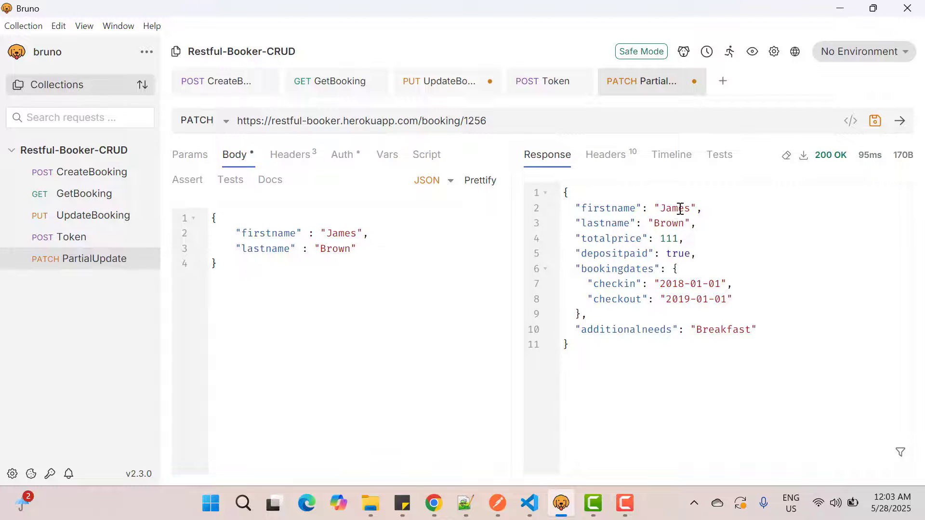
Step: Switch to the Restful-booker documentation in Chrome and copy the endpoint URL of DeleteBooking
key(alt+Tab)
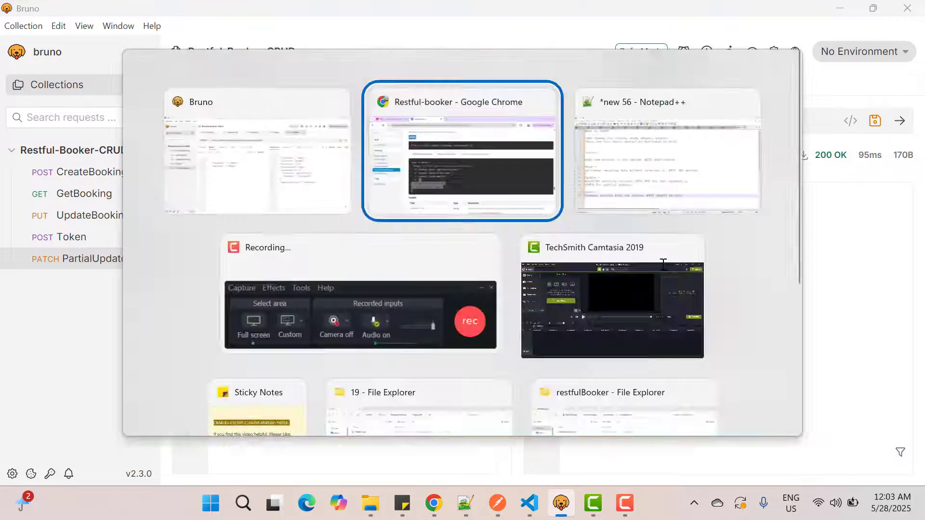
click(58, 286)
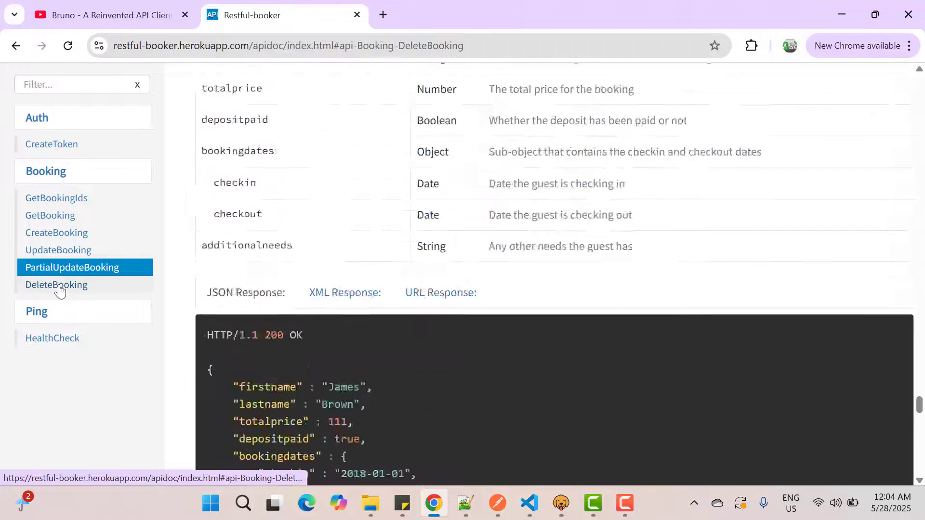
drag(208, 190, 506, 185)
key(ctrl+c)
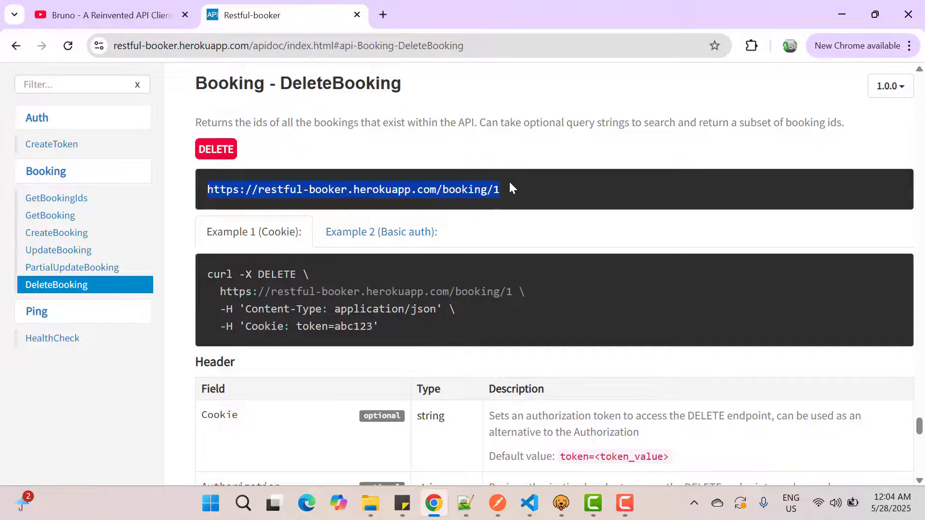
key(alt+Tab)
click(146, 151)
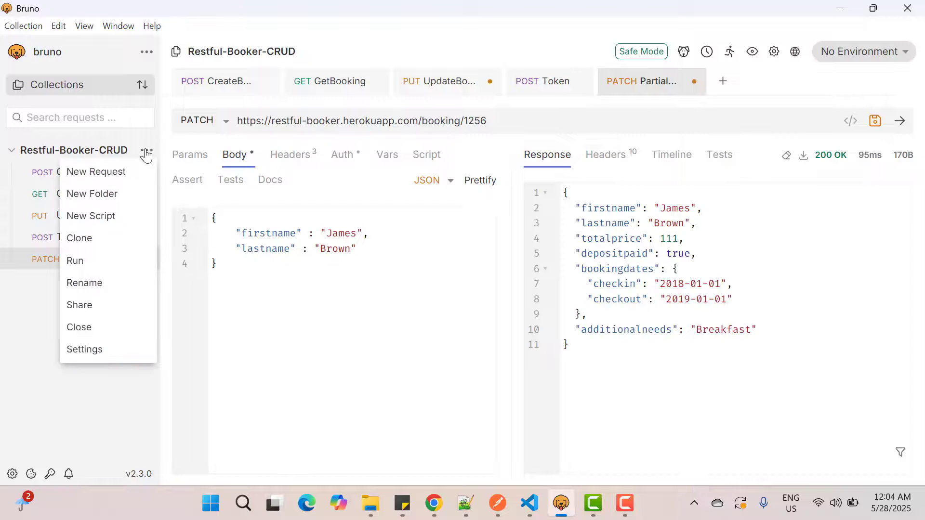
click(124, 171)
click(371, 259)
key(ctrl+v)
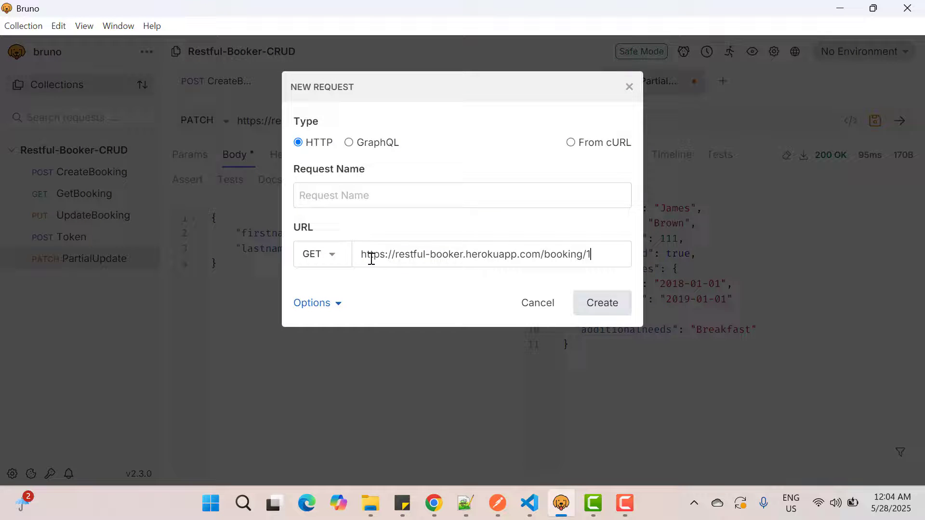
click(331, 255)
click(319, 338)
click(318, 192)
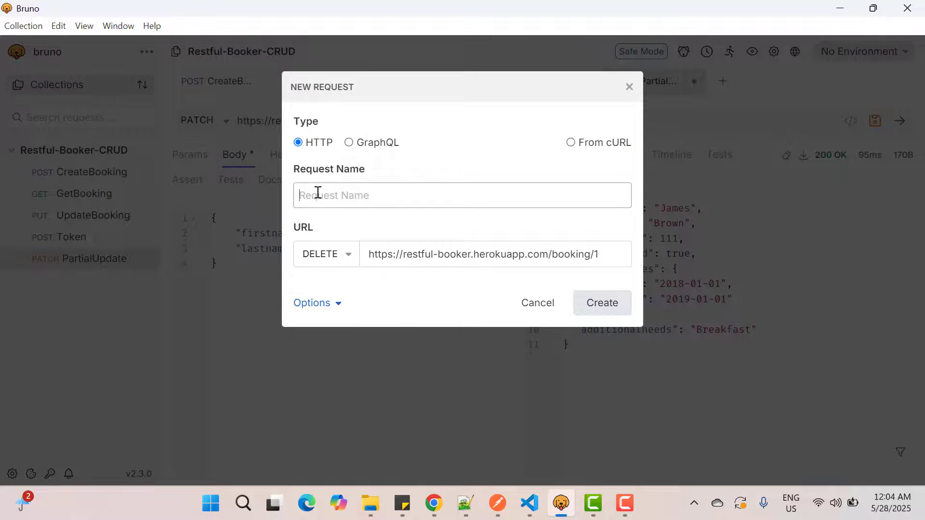
text(DeleteBooking)
click(607, 310)
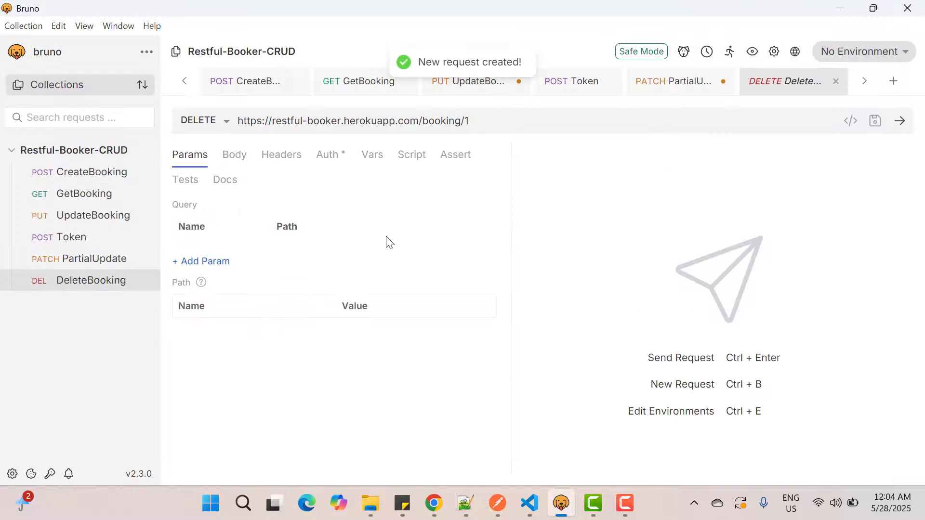
Step: Copy the booking id from the CreateBooking response and replace the id in the DeleteBooking URL with 1256
click(257, 88)
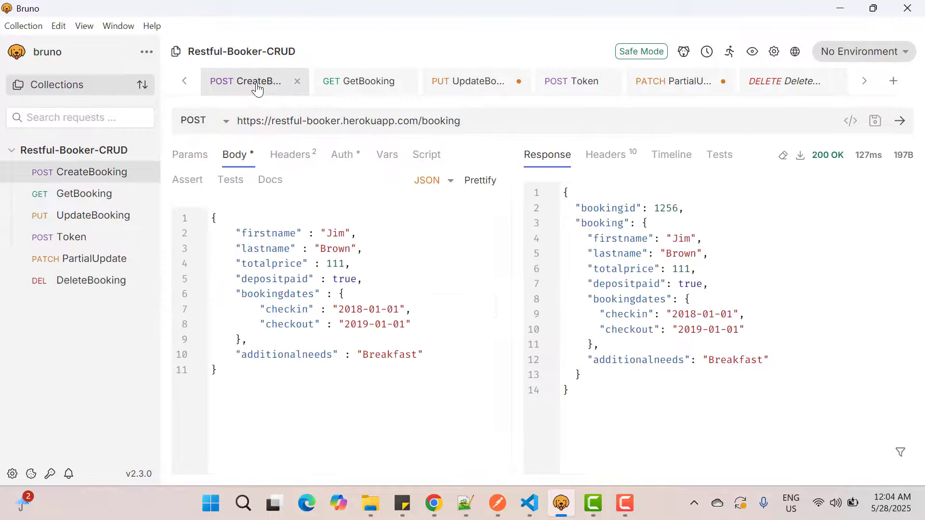
double_click(665, 208)
key(ctrl+c)
click(111, 281)
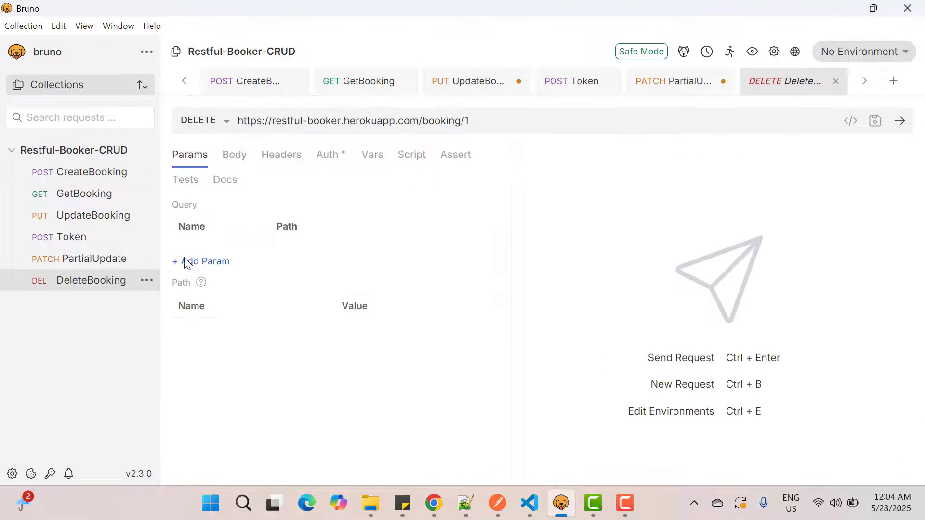
key(BackSpace)
key(ctrl+v)
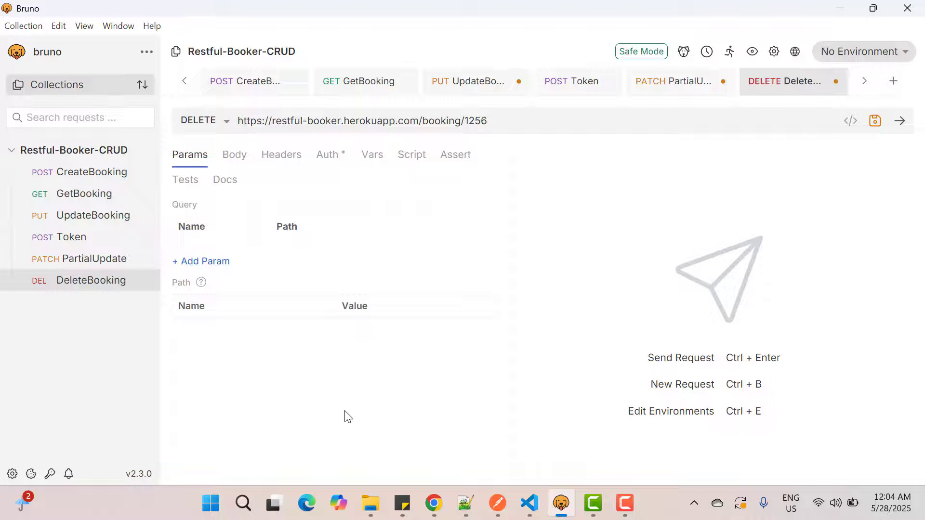
Step: Check the DeleteBooking headers in the Chrome documentation and add a Content-Type header with value application/json to the DeleteBooking request in Bruno
key(alt+Tab)
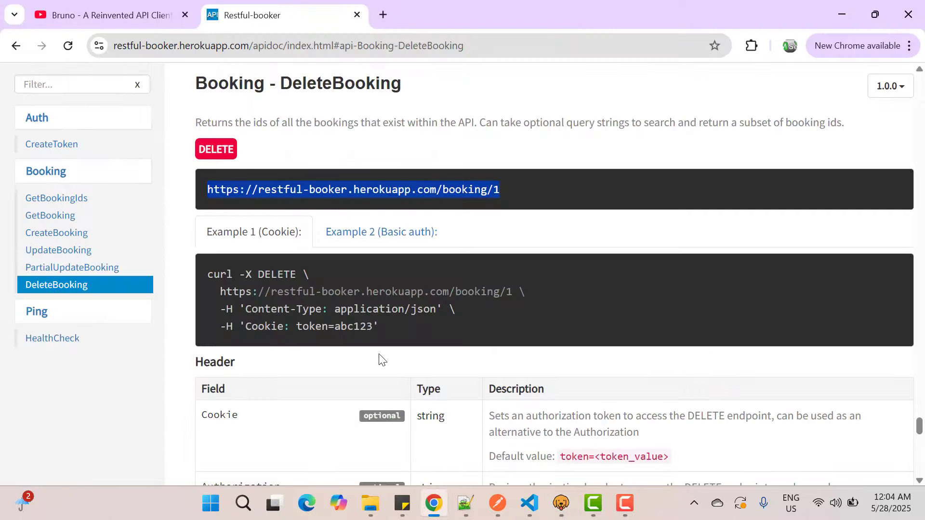
double_click(268, 309)
scroll(268, 309, down, 4)
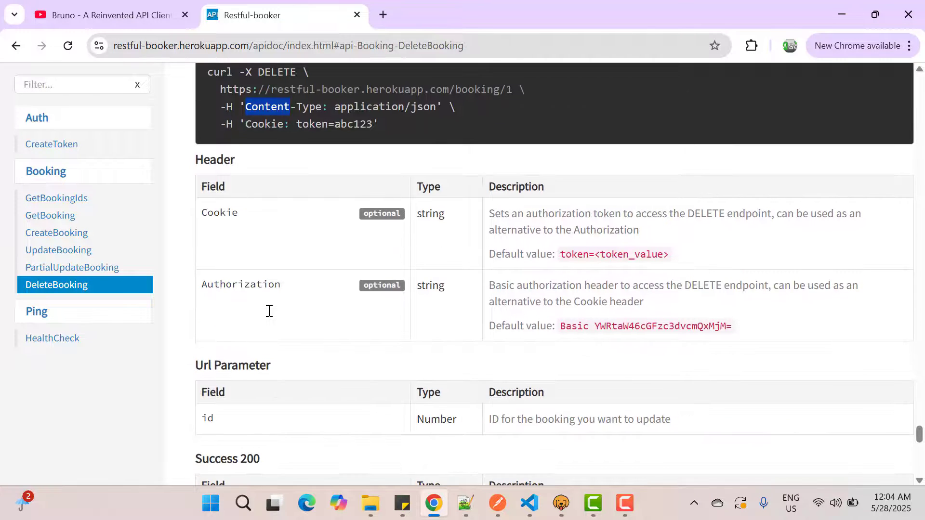
scroll(269, 311, up, 1)
key(alt+Tab)
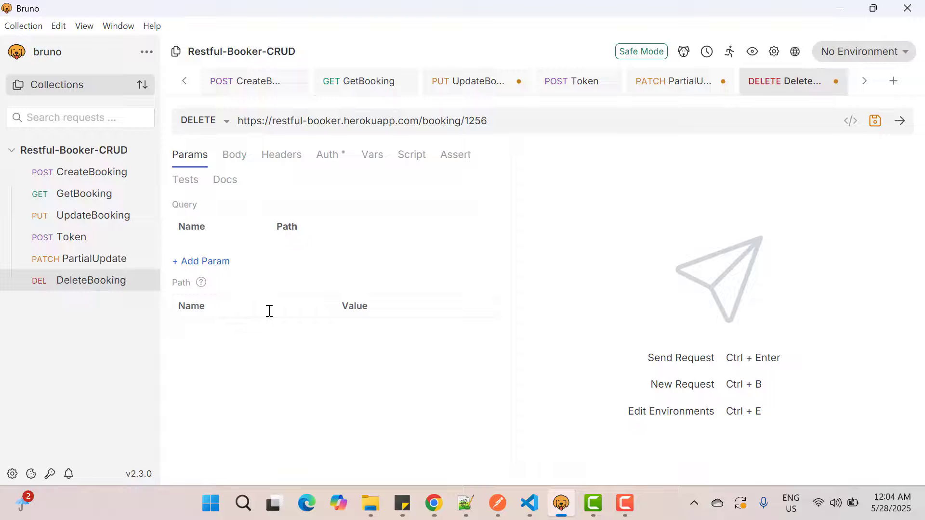
click(279, 164)
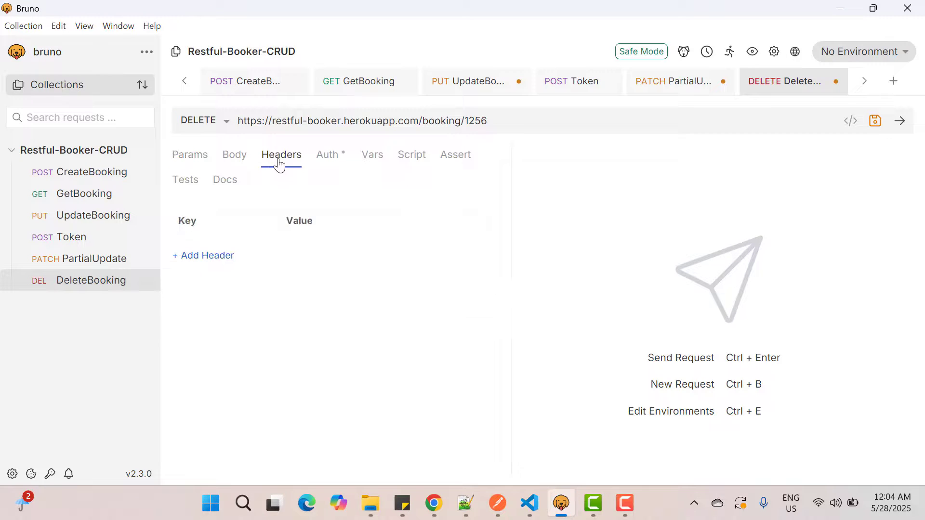
click(215, 257)
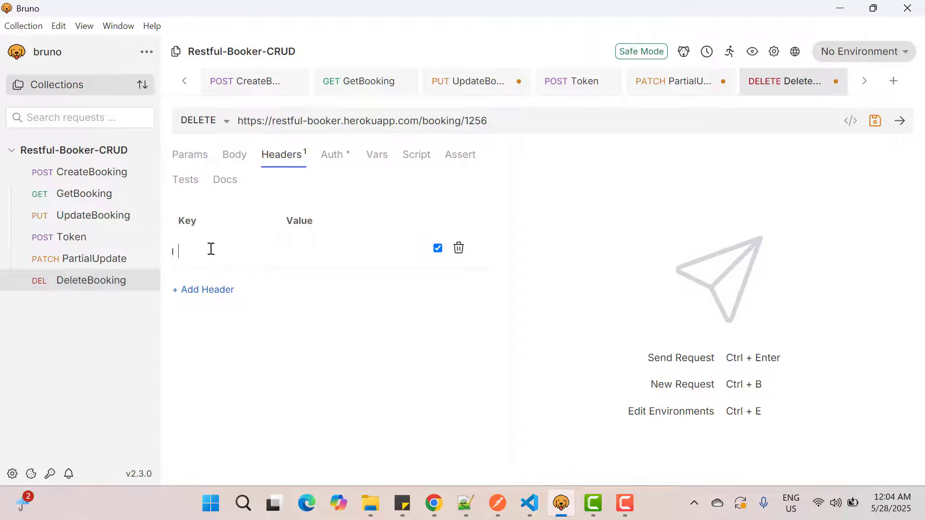
text(Content-Type)
click(312, 251)
text(ap)
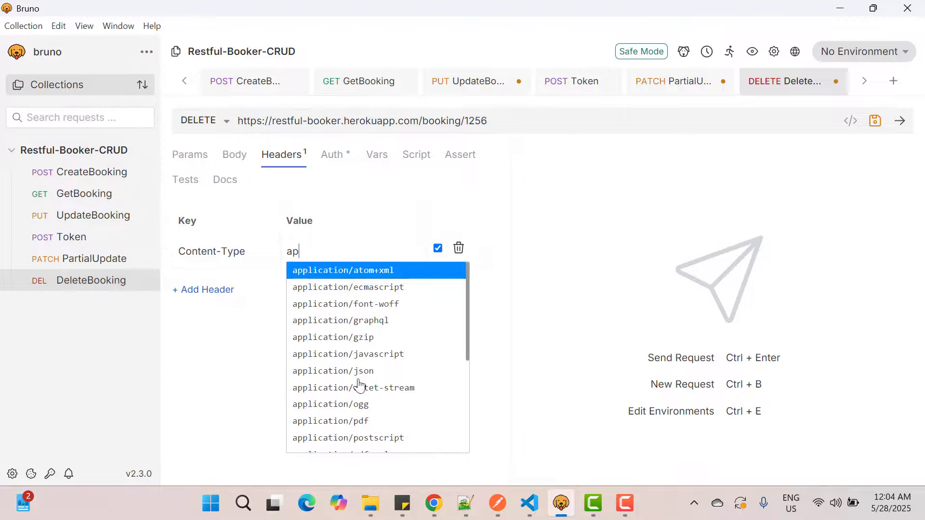
click(359, 372)
Step: Add a Cookie header to the DeleteBooking request, using the token value copied from the PartialUpdate request's Cookie header
click(680, 87)
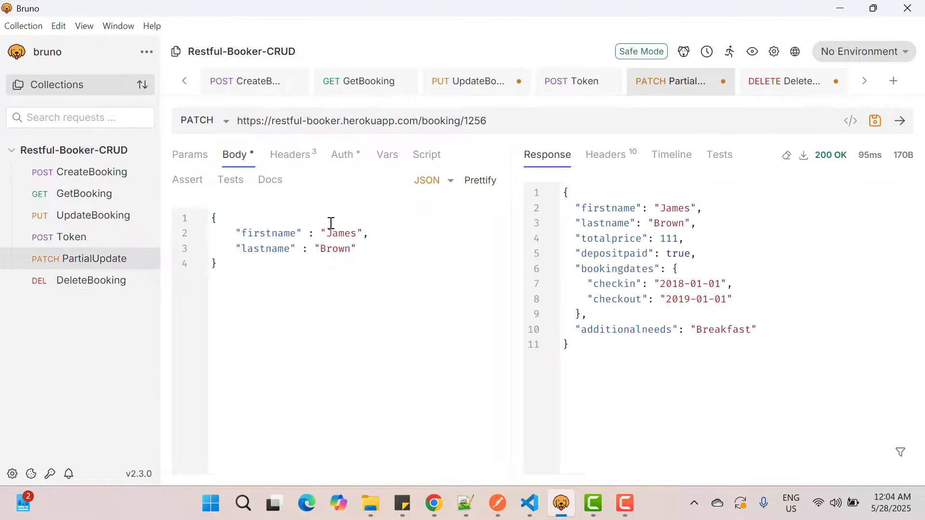
click(304, 155)
triple_click(334, 319)
key(ctrl+c)
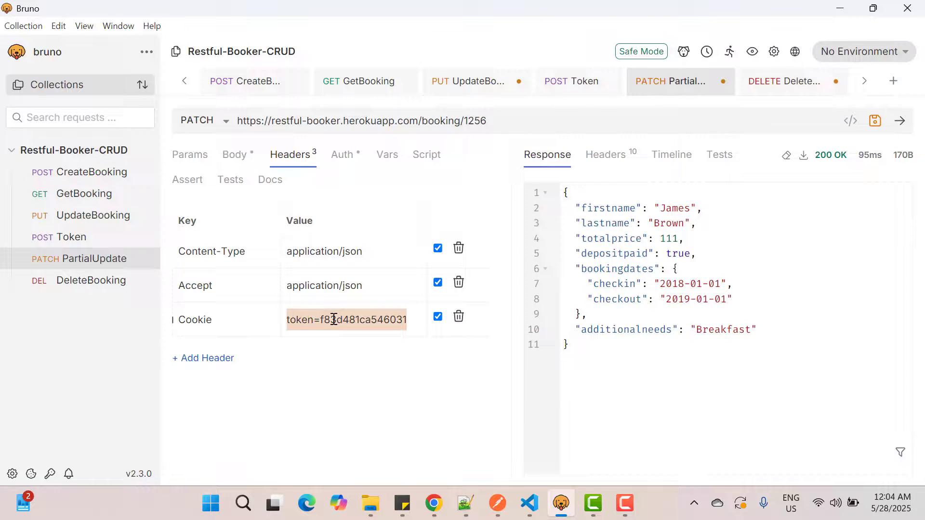
click(768, 81)
click(213, 288)
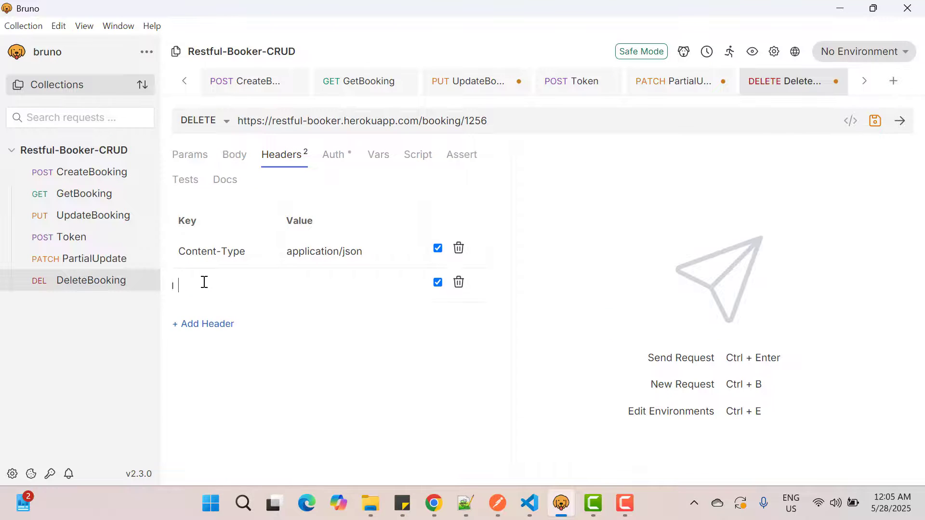
text(Coo)
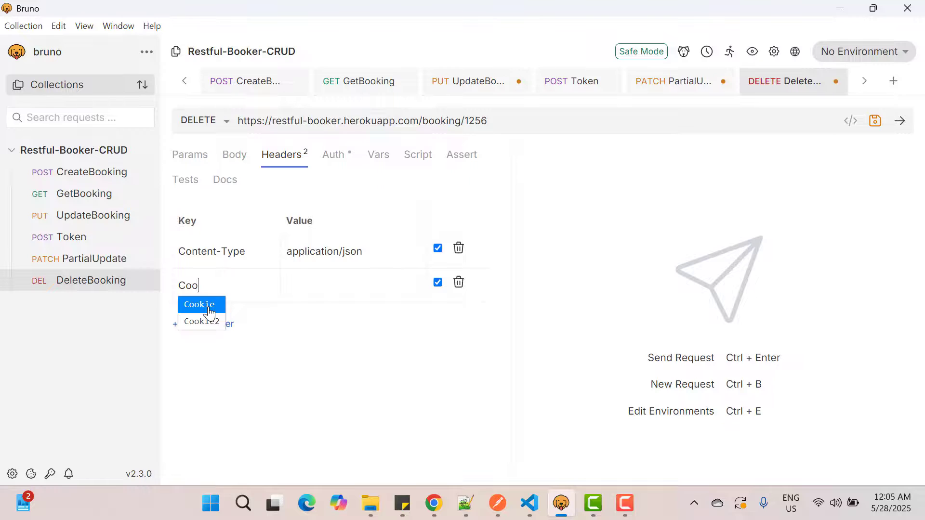
click(209, 305)
click(311, 294)
key(ctrl+v)
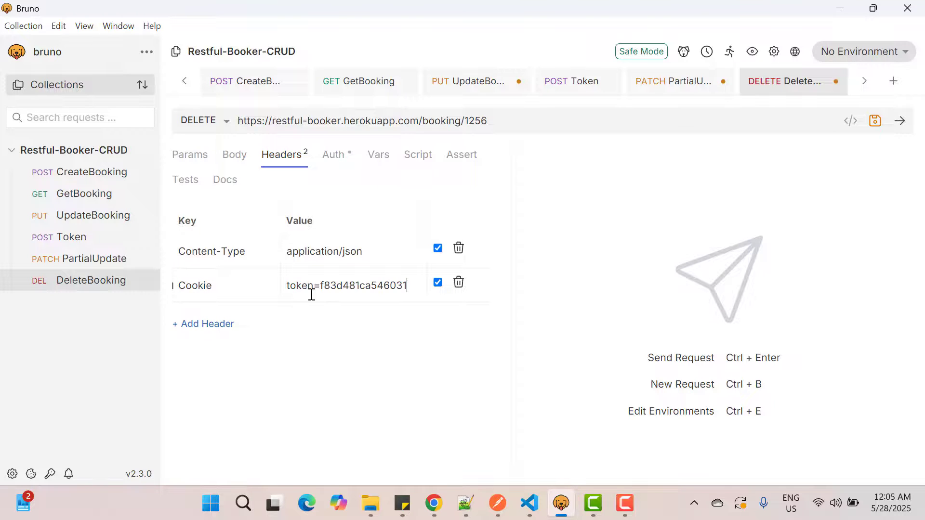
Step: Save the DeleteBooking request and send it to delete booking 1256
click(875, 124)
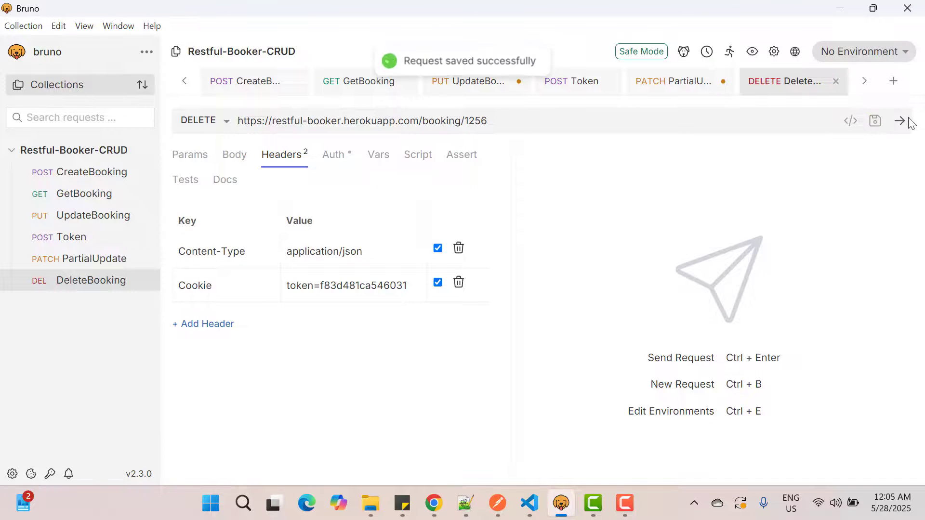
click(901, 122)
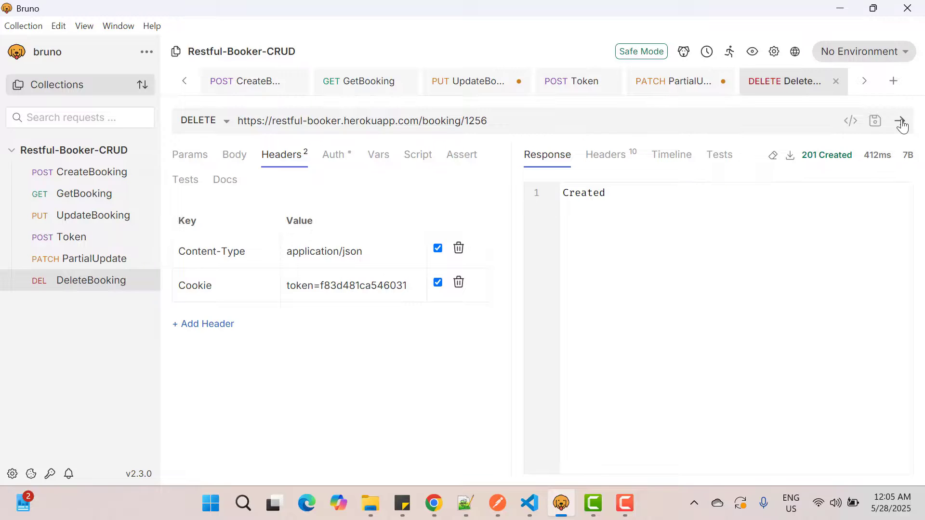
Step: Return to the PartialUpdate request and save its pending changes
click(683, 83)
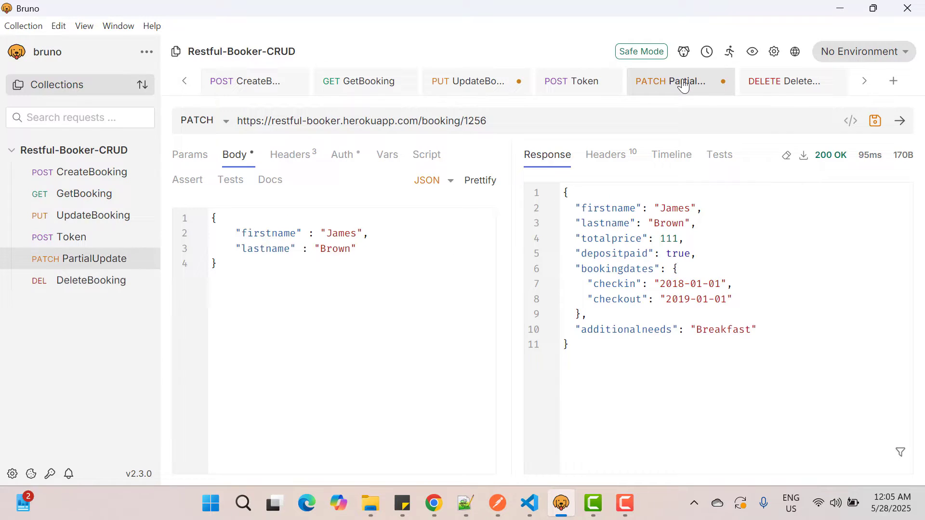
click(876, 122)
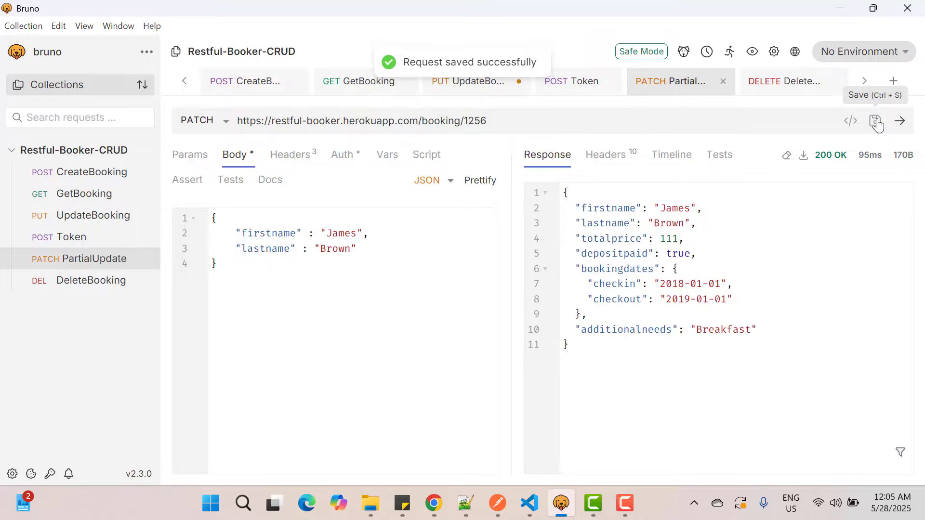